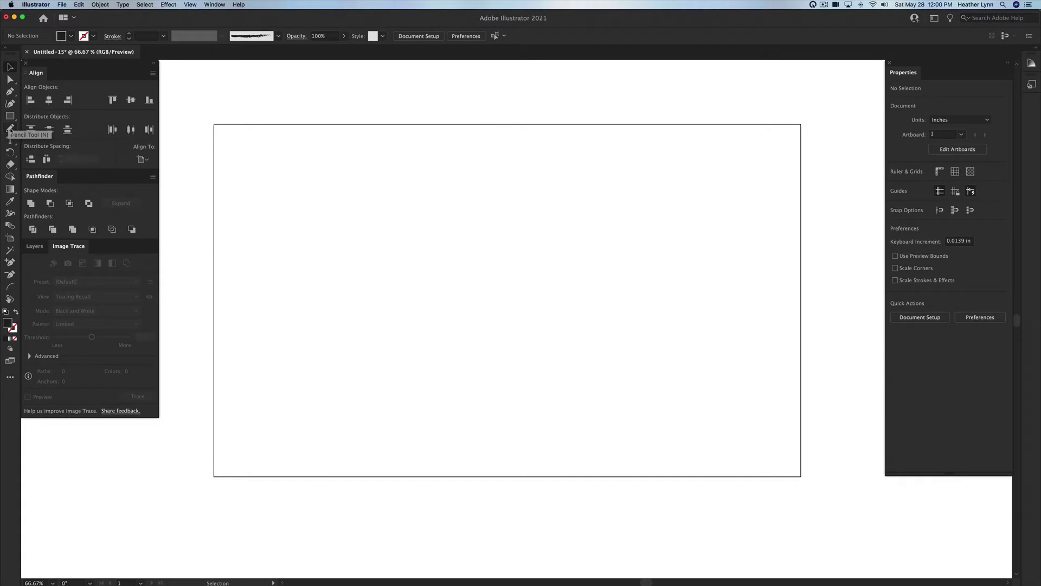
Step: Draw a freehand wavy line about 14.06 in wide and 1.36 in high across the artboard's upper half with the Pencil tool
{"action": "left_click", "coordinate": [10, 129]}
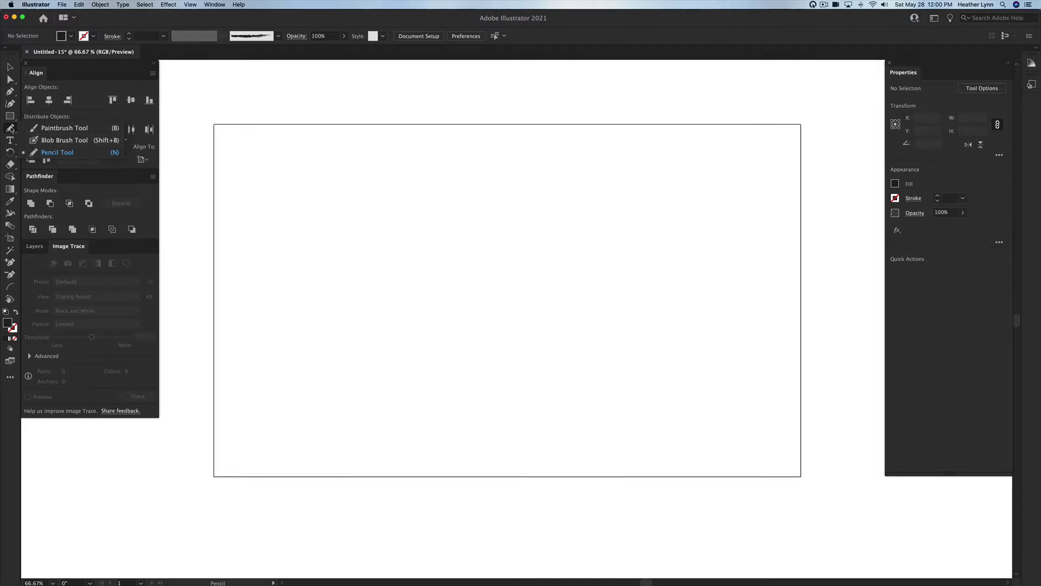
{"action": "key", "text": "Escape"}
{"action": "left_click", "coordinate": [11, 128]}
{"action": "left_click", "coordinate": [67, 155]}
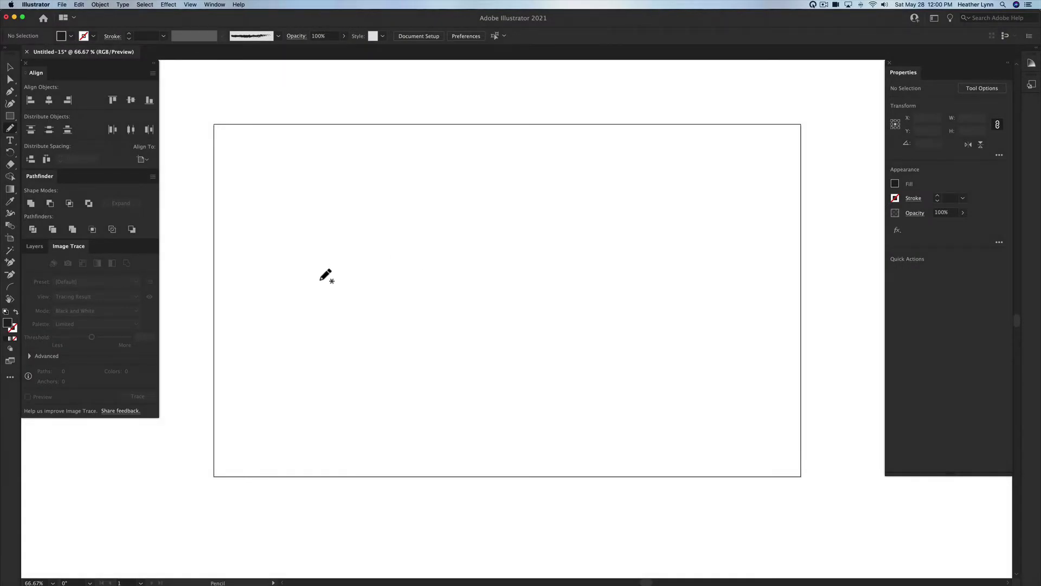
{"action": "mouse_move", "coordinate": [319, 280]}
{"action": "left_mouse_down"}
{"action": "mouse_move", "coordinate": [371, 258]}
{"action": "mouse_move", "coordinate": [399, 276]}
{"action": "mouse_move", "coordinate": [439, 268]}
{"action": "mouse_move", "coordinate": [470, 246]}
{"action": "mouse_move", "coordinate": [522, 274]}
{"action": "mouse_move", "coordinate": [612, 267]}
{"action": "mouse_move", "coordinate": [581, 266]}
{"action": "mouse_move", "coordinate": [575, 248]}
{"action": "mouse_move", "coordinate": [580, 277]}
{"action": "mouse_move", "coordinate": [566, 299]}
{"action": "mouse_move", "coordinate": [545, 311]}
{"action": "mouse_move", "coordinate": [506, 312]}
{"action": "mouse_move", "coordinate": [551, 313]}
{"action": "mouse_move", "coordinate": [578, 260]}
{"action": "mouse_move", "coordinate": [539, 211]}
{"action": "mouse_move", "coordinate": [575, 233]}
{"action": "mouse_move", "coordinate": [579, 283]}
{"action": "mouse_move", "coordinate": [565, 304]}
{"action": "mouse_move", "coordinate": [573, 282]}
{"action": "mouse_move", "coordinate": [636, 270]}
{"action": "mouse_move", "coordinate": [656, 240]}
{"action": "mouse_move", "coordinate": [668, 240]}
{"action": "mouse_move", "coordinate": [705, 277]}
{"action": "mouse_move", "coordinate": [732, 259]}
{"action": "left_mouse_up"}
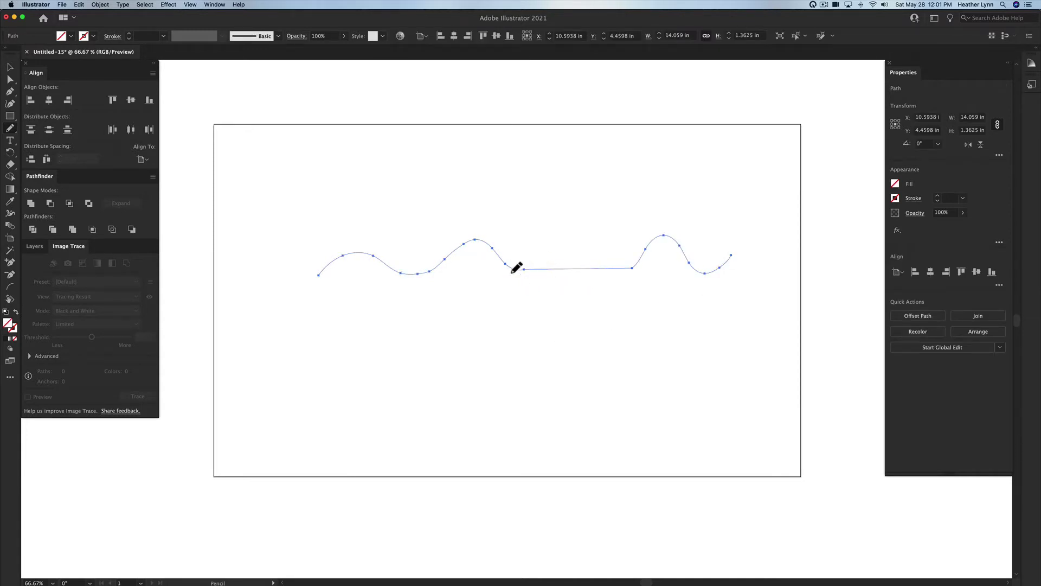
{"action": "scroll", "coordinate": [525, 276], "scroll_direction": "left", "scroll_amount": 1}
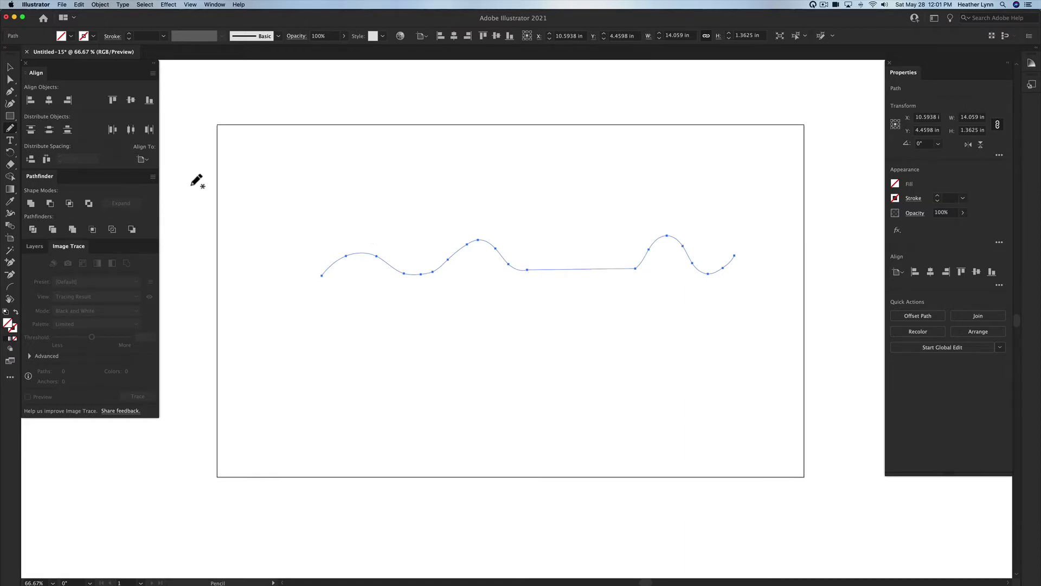
Step: In the Pencil tool options, move the fidelity to Smooth, return it to the midpoint, and accept the settings
{"action": "double_click", "coordinate": [11, 130]}
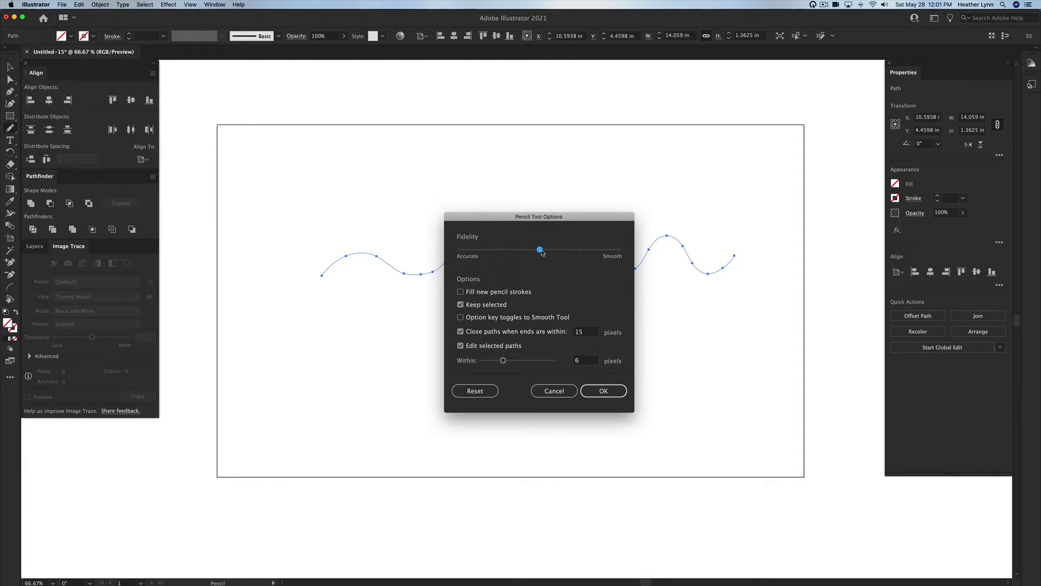
{"action": "left_click_drag", "start_coordinate": [540, 252], "coordinate": [626, 253]}
{"action": "left_click_drag", "start_coordinate": [619, 252], "coordinate": [545, 257]}
{"action": "left_click", "coordinate": [603, 392]}
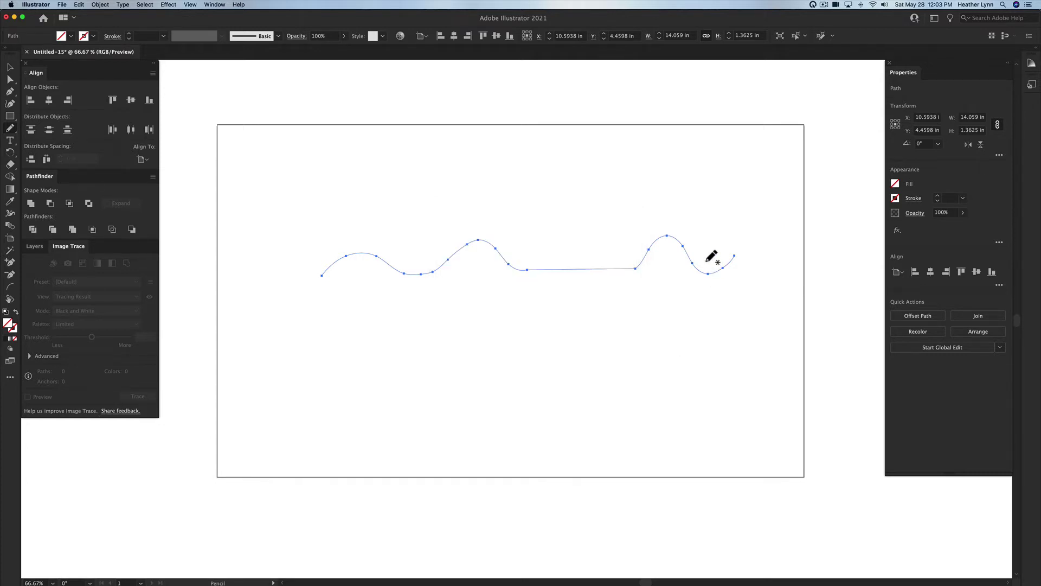
Step: Try two gentle pencil curves below the wavy line, about 7.23 in and 13.13 in wide, undoing each one
{"action": "left_click_drag", "start_coordinate": [409, 383], "coordinate": [621, 363]}
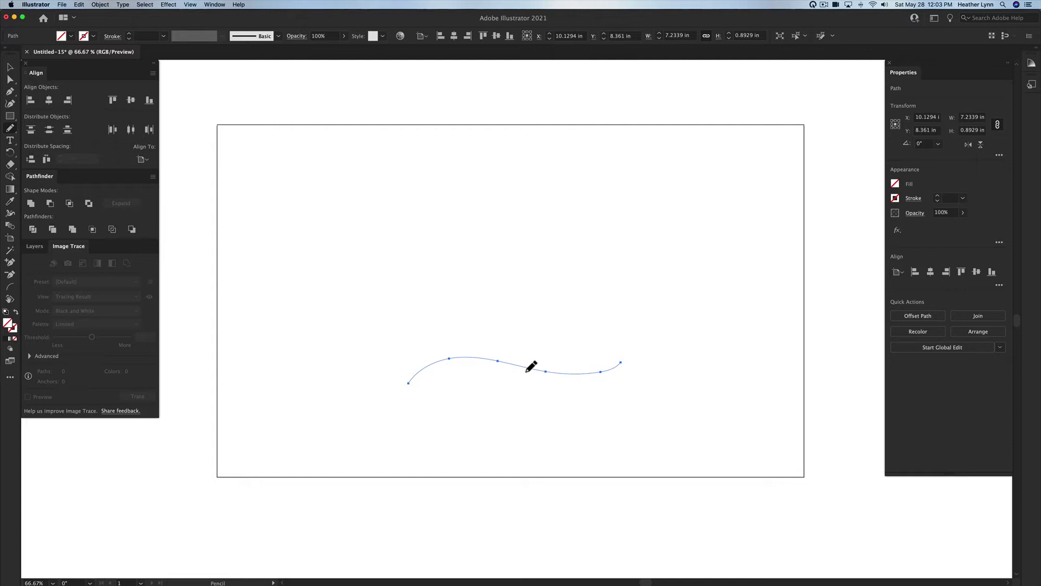
{"action": "key", "text": "super+z"}
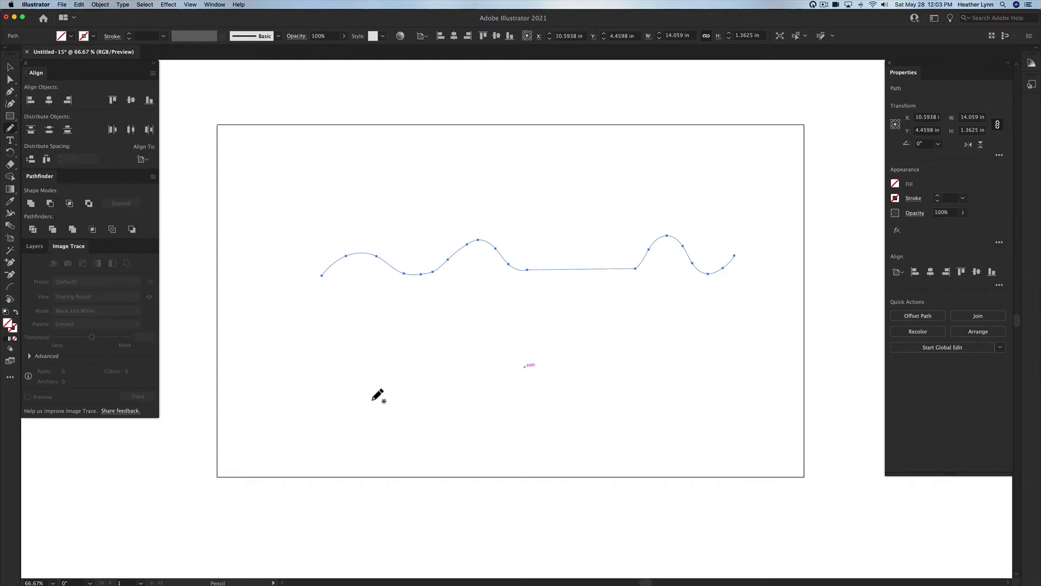
{"action": "mouse_move", "coordinate": [336, 406]}
{"action": "left_mouse_down"}
{"action": "mouse_move", "coordinate": [422, 381]}
{"action": "mouse_move", "coordinate": [635, 408]}
{"action": "mouse_move", "coordinate": [706, 390]}
{"action": "mouse_move", "coordinate": [721, 369]}
{"action": "left_mouse_up"}
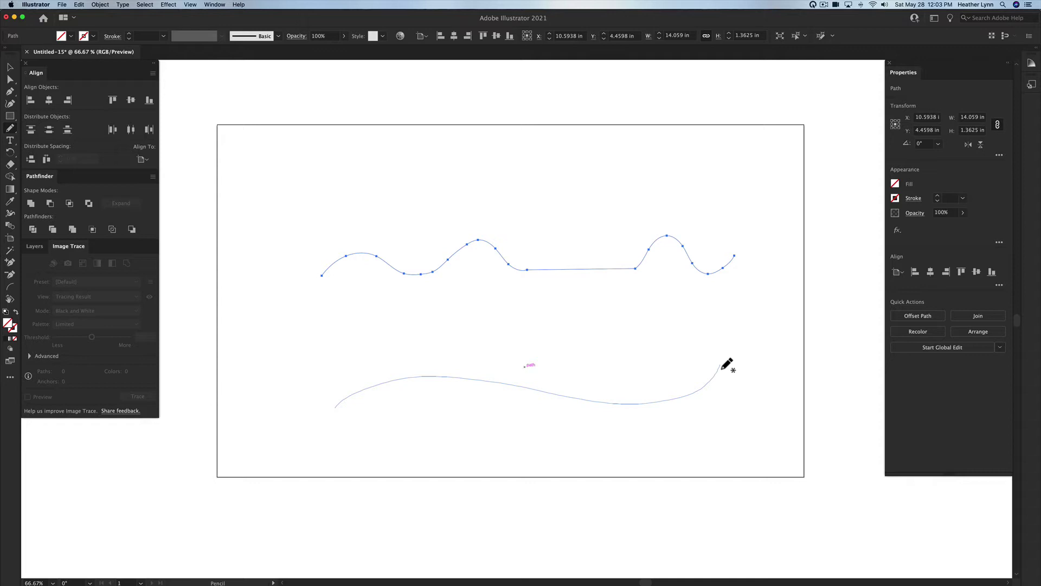
{"action": "left_click_drag", "start_coordinate": [721, 369], "coordinate": [720, 369]}
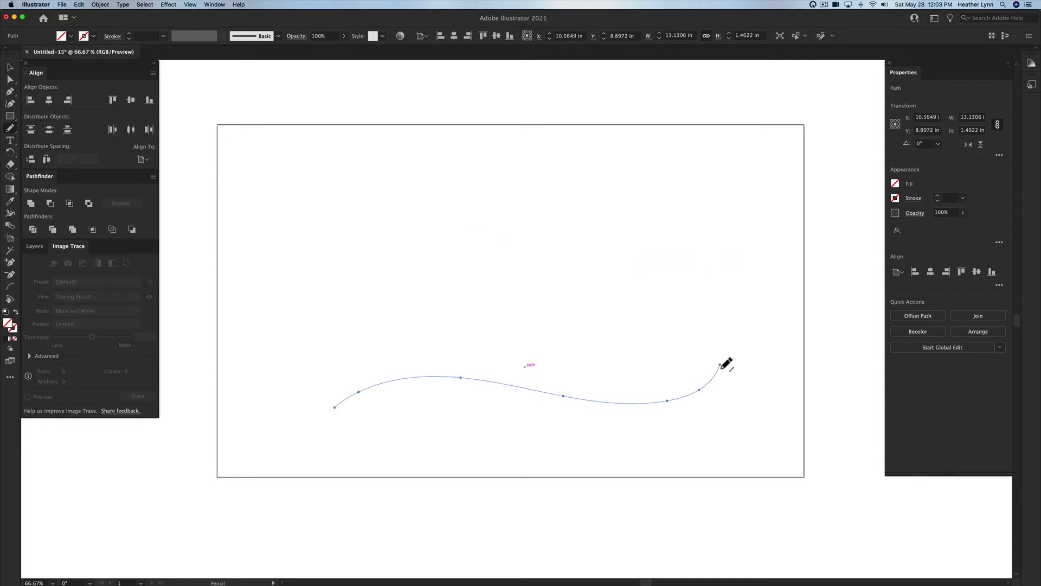
{"action": "key", "text": "super+z"}
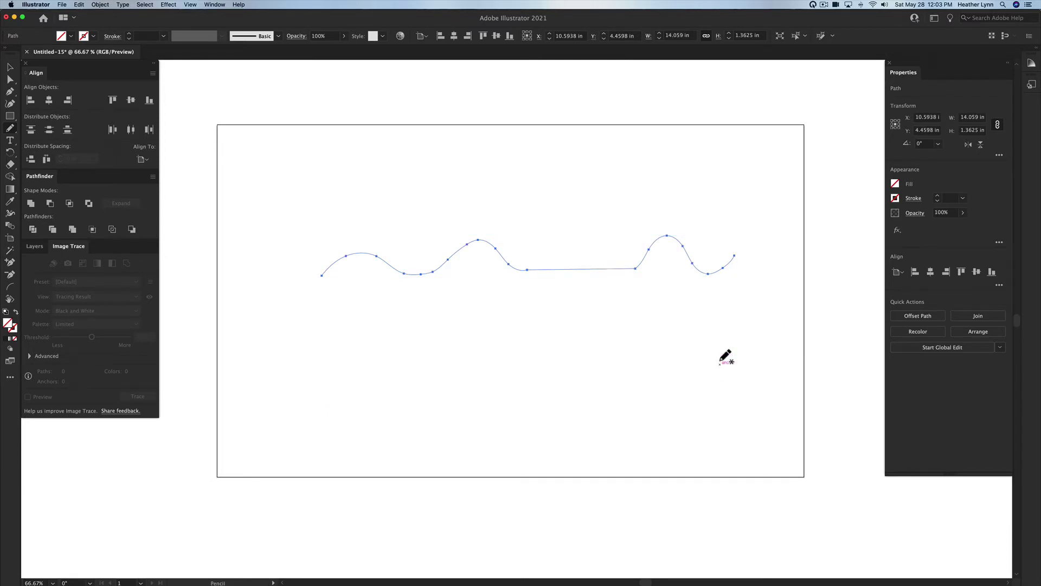
Step: Delete the wavy path and undo the deletion
{"action": "key", "text": "v"}
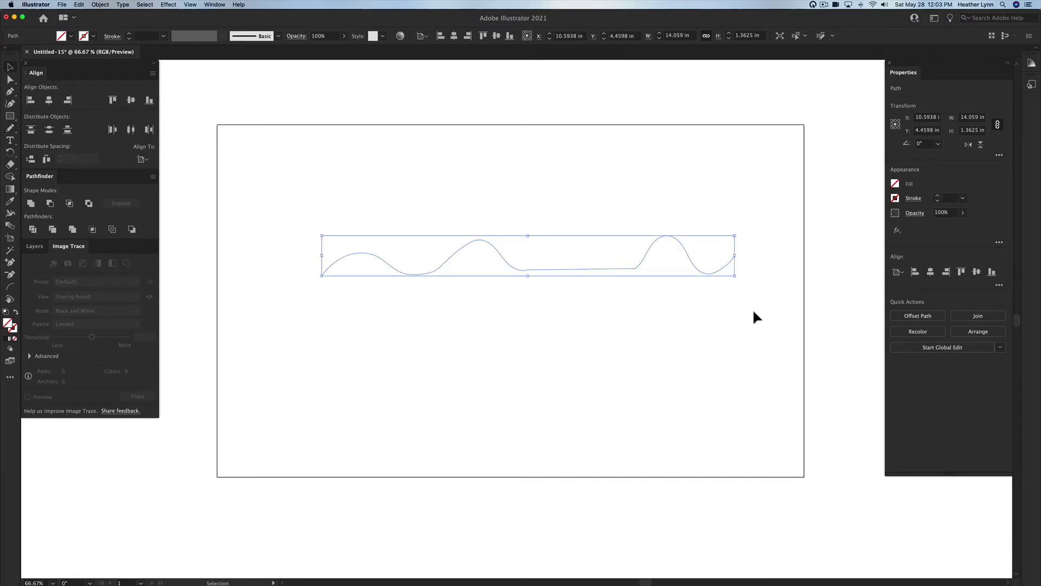
{"action": "key", "text": "Delete"}
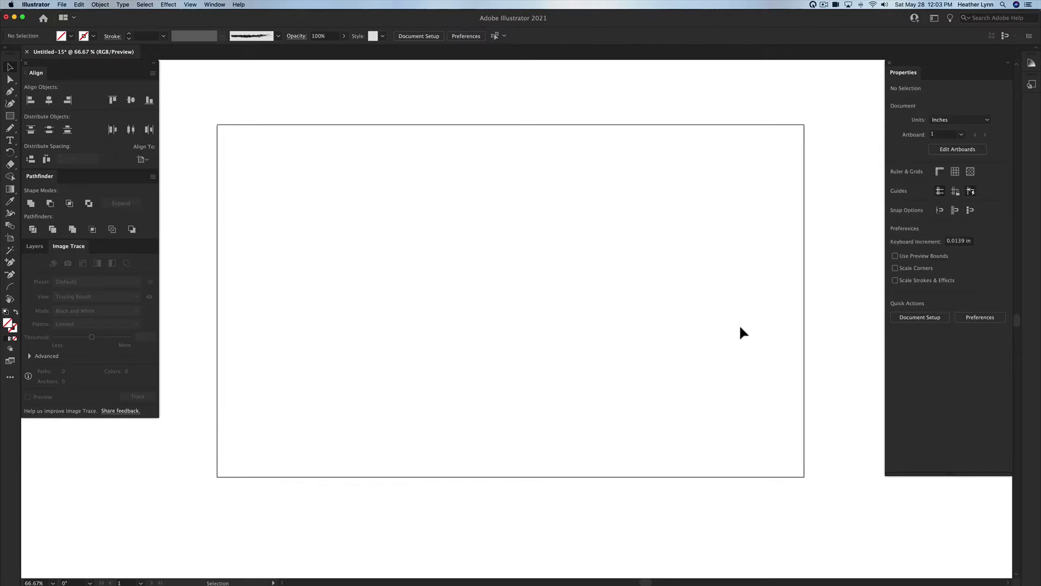
{"action": "key", "text": "super+z"}
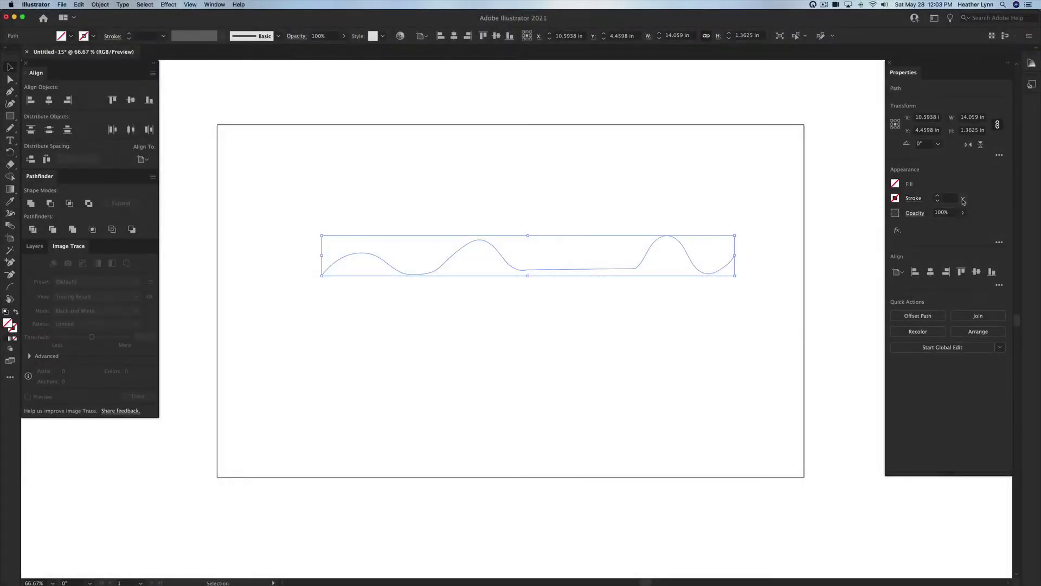
Step: Set the wavy path's stroke weight to 5 pt and deselect it
{"action": "left_click", "coordinate": [962, 198]}
{"action": "left_click", "coordinate": [976, 286]}
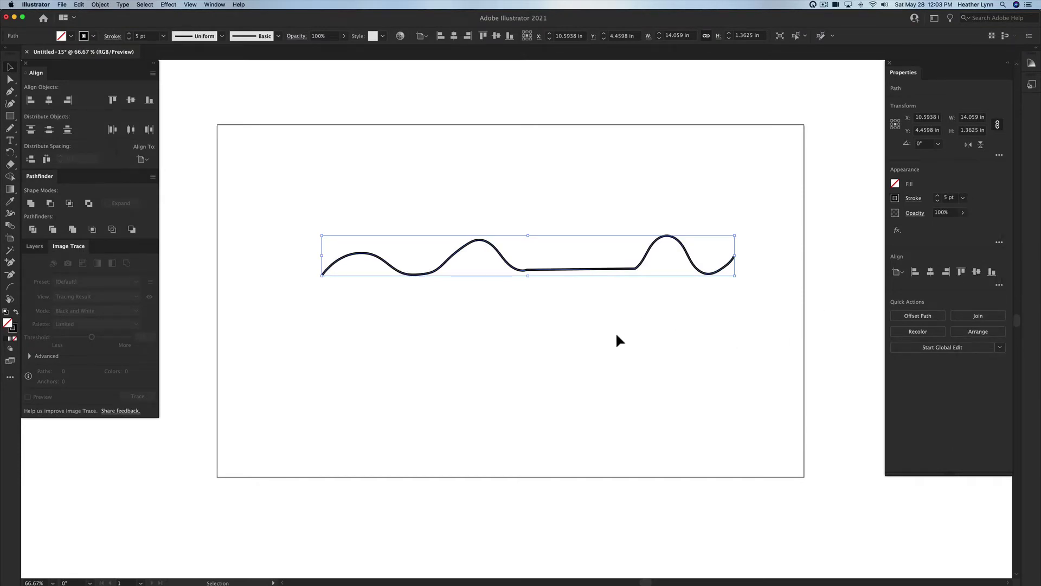
{"action": "left_click", "coordinate": [759, 339]}
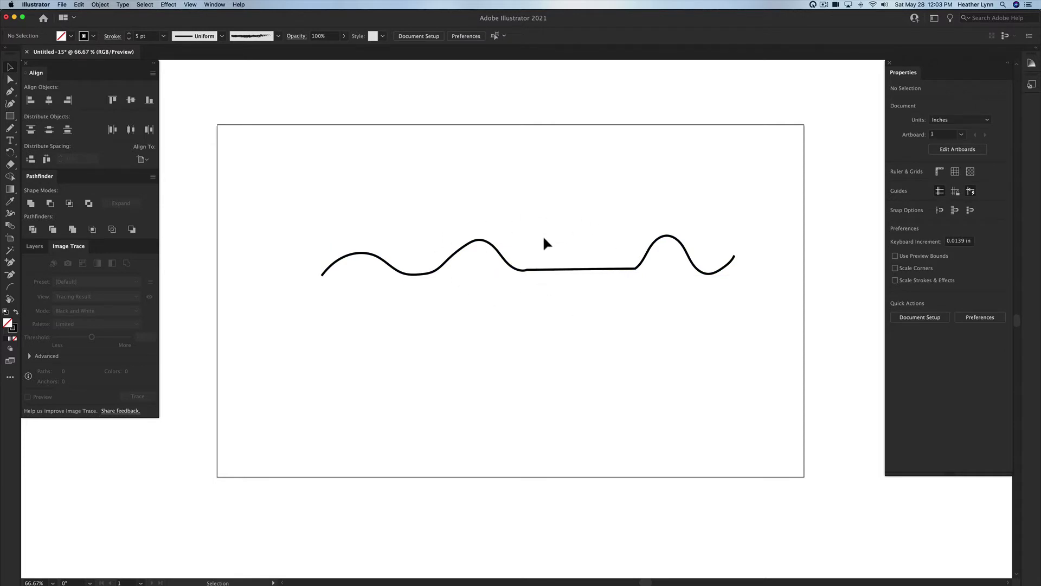
Step: Set the wavy path's stroke weight to 0.25 pt and deselect it
{"action": "left_click", "coordinate": [577, 268]}
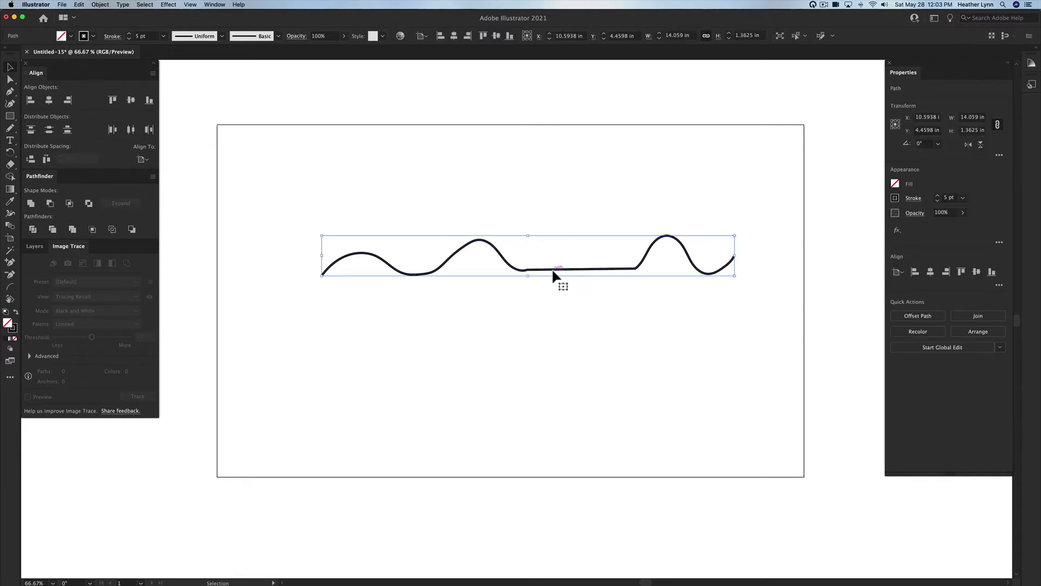
{"action": "left_click", "coordinate": [963, 198]}
{"action": "left_click", "coordinate": [979, 208]}
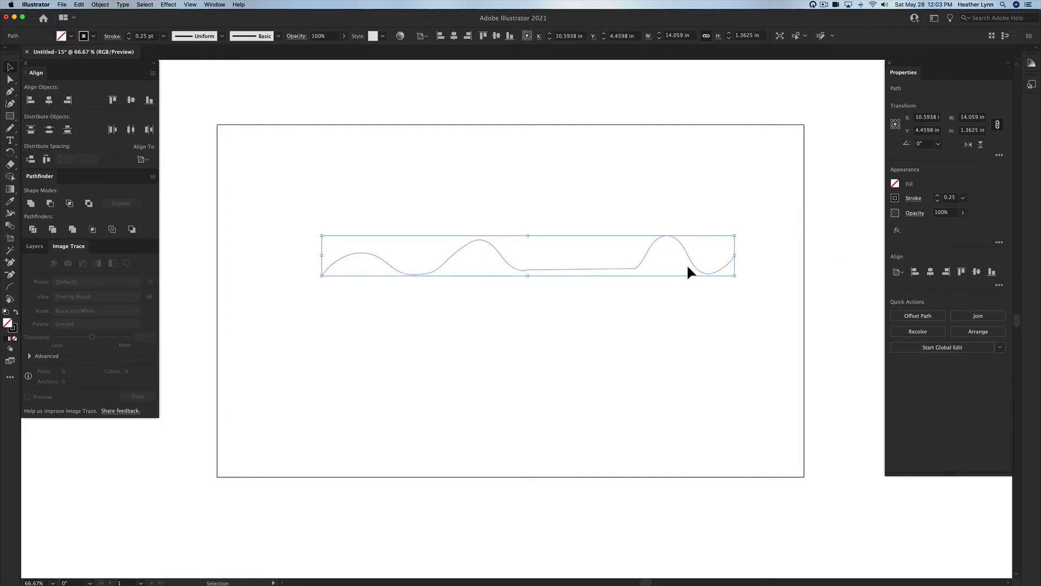
{"action": "left_click", "coordinate": [677, 292]}
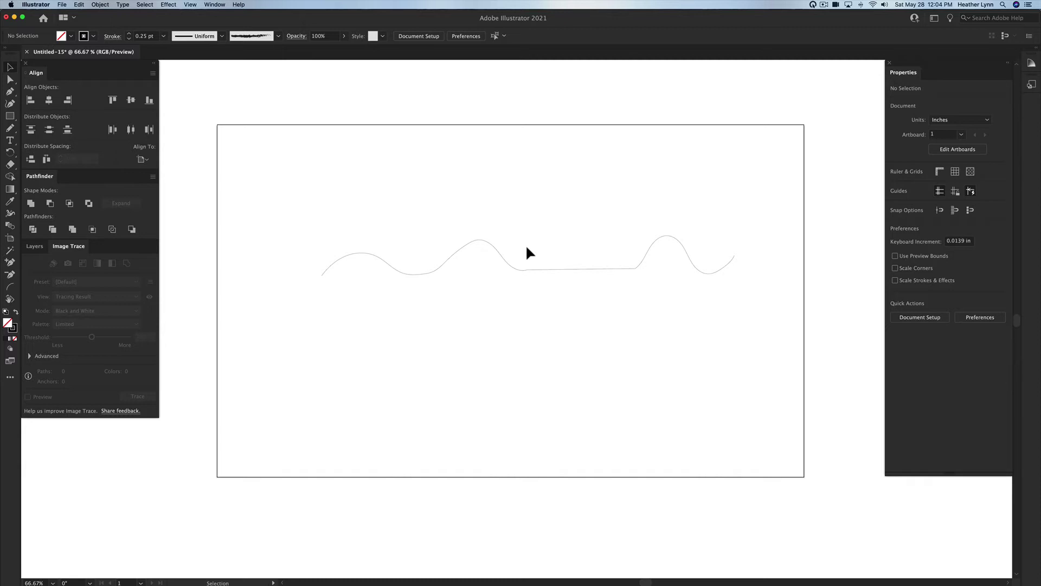
{"action": "mouse_move", "coordinate": [567, 286]}
{"action": "left_mouse_down"}
{"action": "mouse_move", "coordinate": [594, 269]}
{"action": "mouse_move", "coordinate": [588, 258]}
{"action": "left_mouse_up"}
{"action": "left_click", "coordinate": [585, 299]}
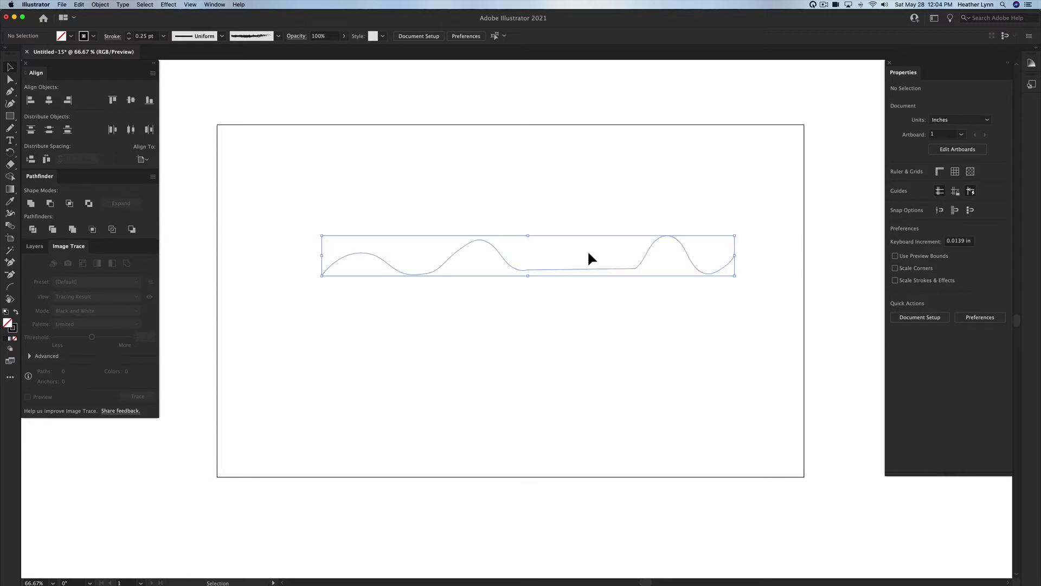
{"action": "left_click", "coordinate": [598, 313]}
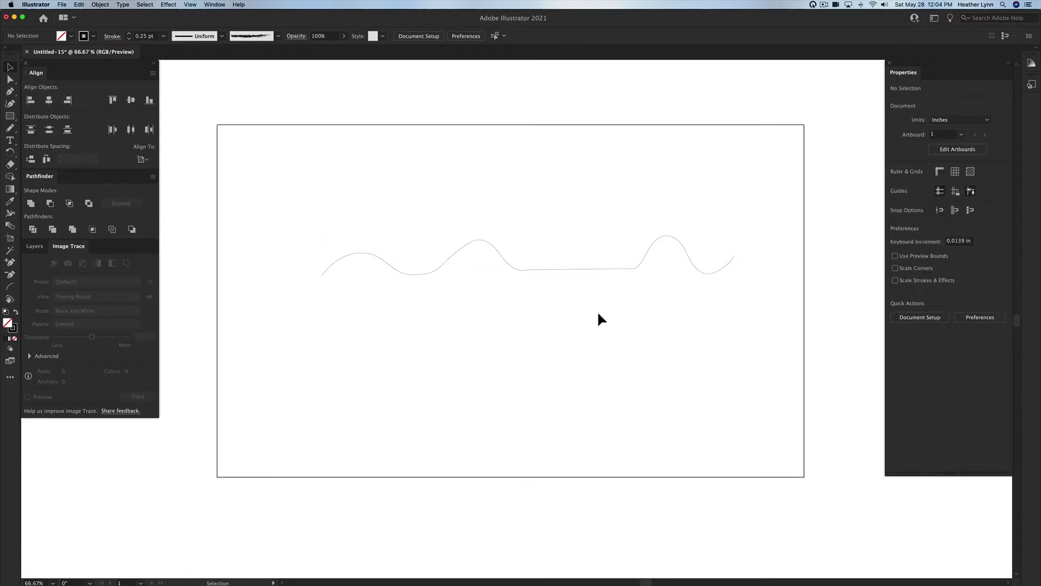
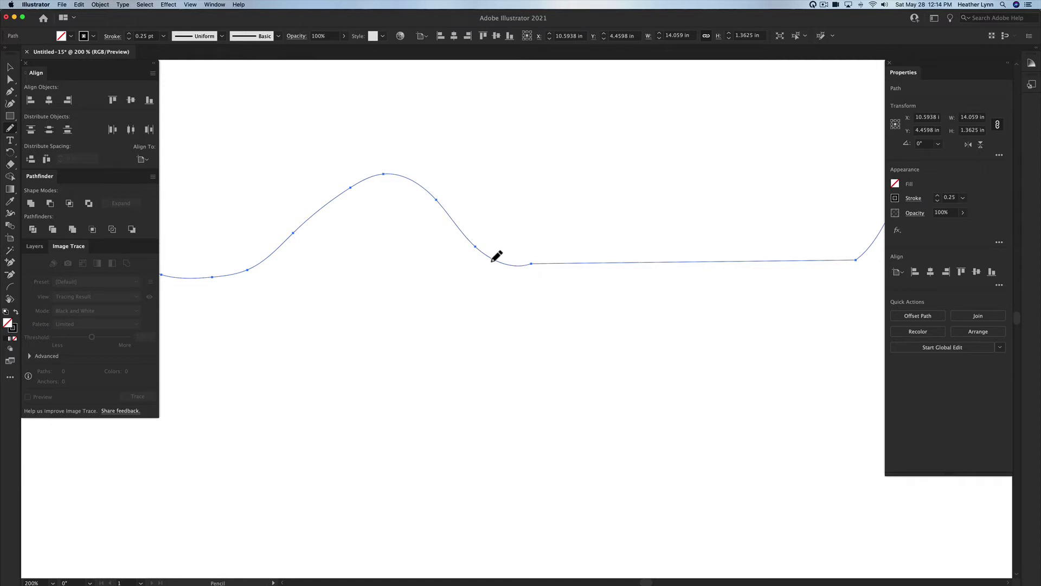
Step: Redraw the start of the path's flat section with the Pencil tool and bridge the first two humps with a straight, gently rising line
{"action": "left_click_drag", "start_coordinate": [493, 260], "coordinate": [592, 268]}
{"action": "scroll", "coordinate": [677, 270], "scroll_direction": "left", "scroll_amount": 10}
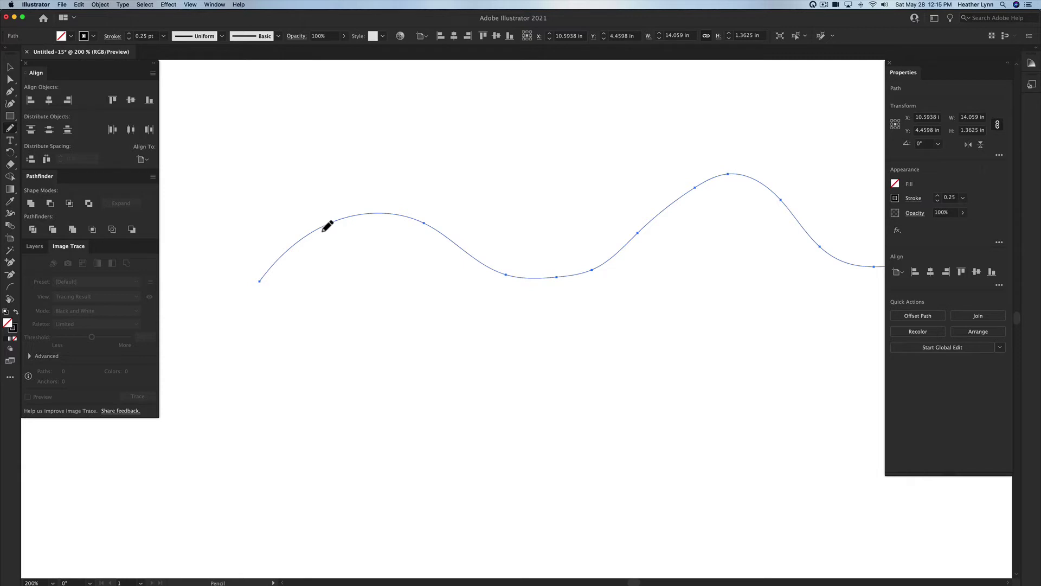
{"action": "mouse_move", "coordinate": [323, 230]}
{"action": "left_mouse_down"}
{"action": "mouse_move", "coordinate": [729, 199]}
{"action": "mouse_move", "coordinate": [760, 185]}
{"action": "left_mouse_up"}
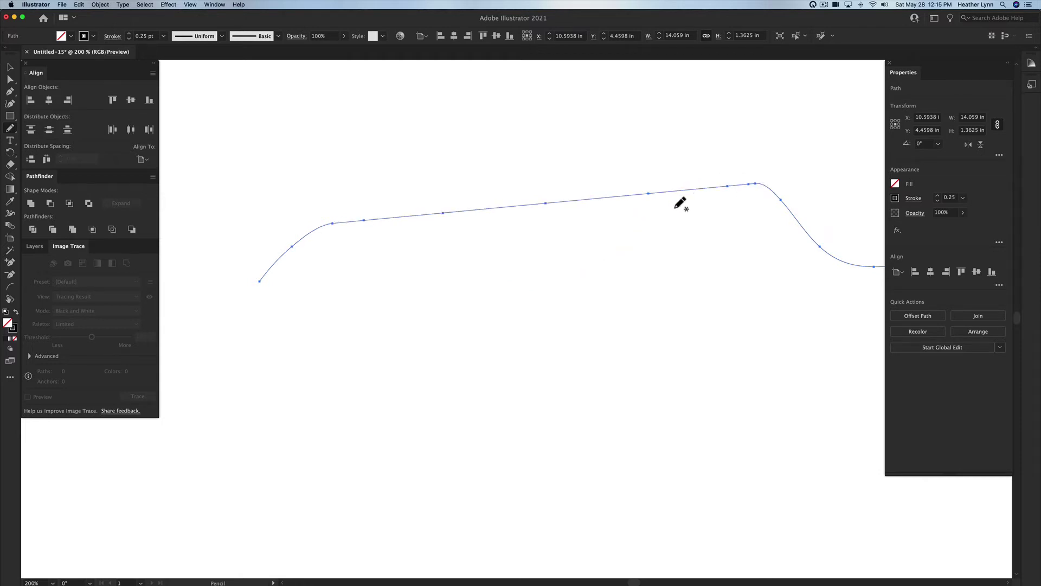
Step: Redraw the corner where the rising line meets the descent as a rounder curve with the Pencil tool, and deselect the path
{"action": "scroll", "coordinate": [675, 265], "scroll_direction": "down", "scroll_amount": 3}
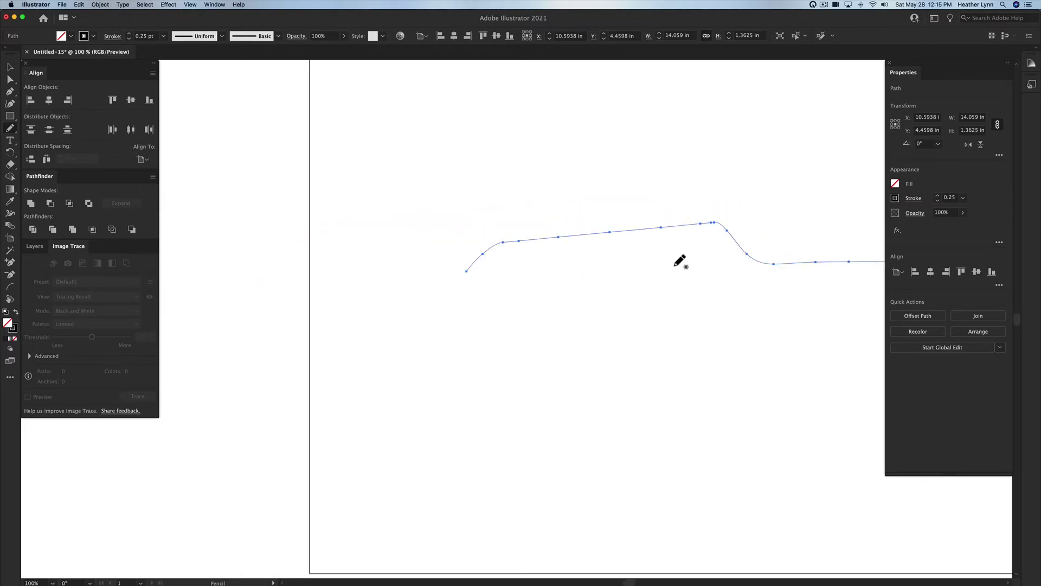
{"action": "scroll", "coordinate": [675, 265], "scroll_direction": "right", "scroll_amount": 5}
{"action": "scroll", "coordinate": [680, 261], "scroll_direction": "right", "scroll_amount": 2}
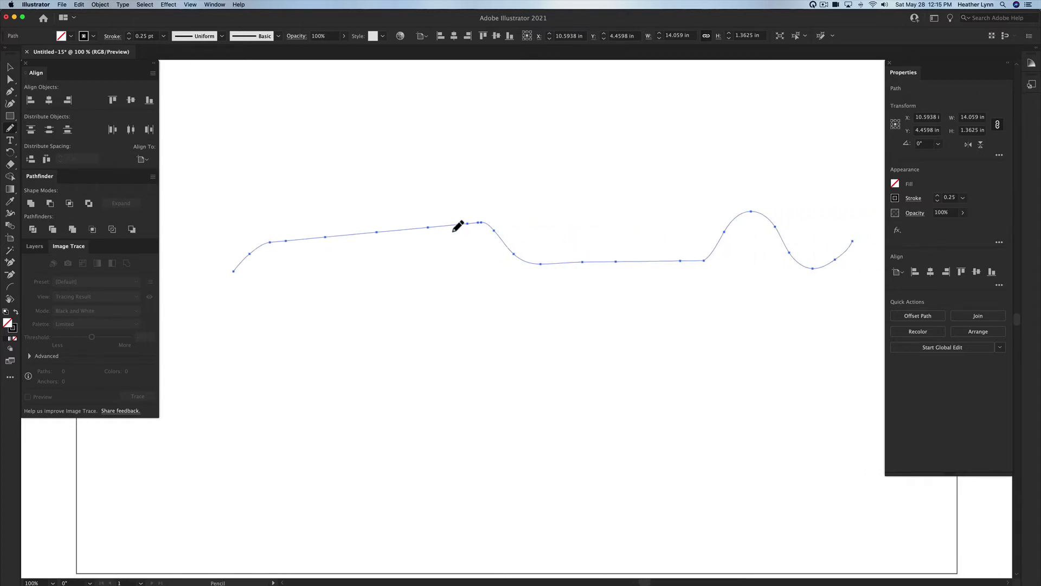
{"action": "mouse_move", "coordinate": [454, 228]}
{"action": "left_mouse_down"}
{"action": "mouse_move", "coordinate": [475, 229]}
{"action": "mouse_move", "coordinate": [538, 268]}
{"action": "left_mouse_up"}
{"action": "scroll", "coordinate": [429, 227], "scroll_direction": "up", "scroll_amount": 1}
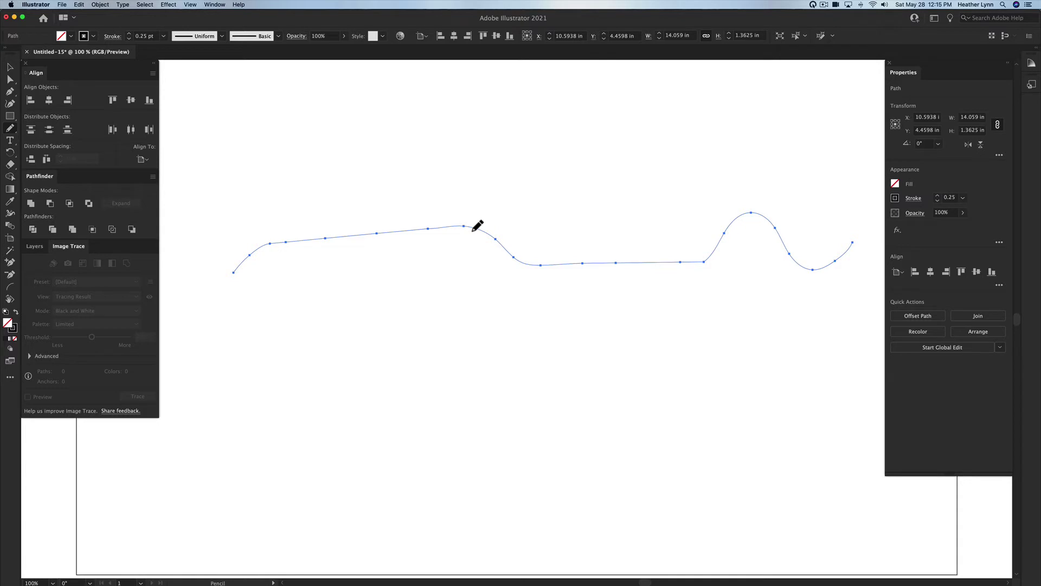
{"action": "key", "text": "v"}
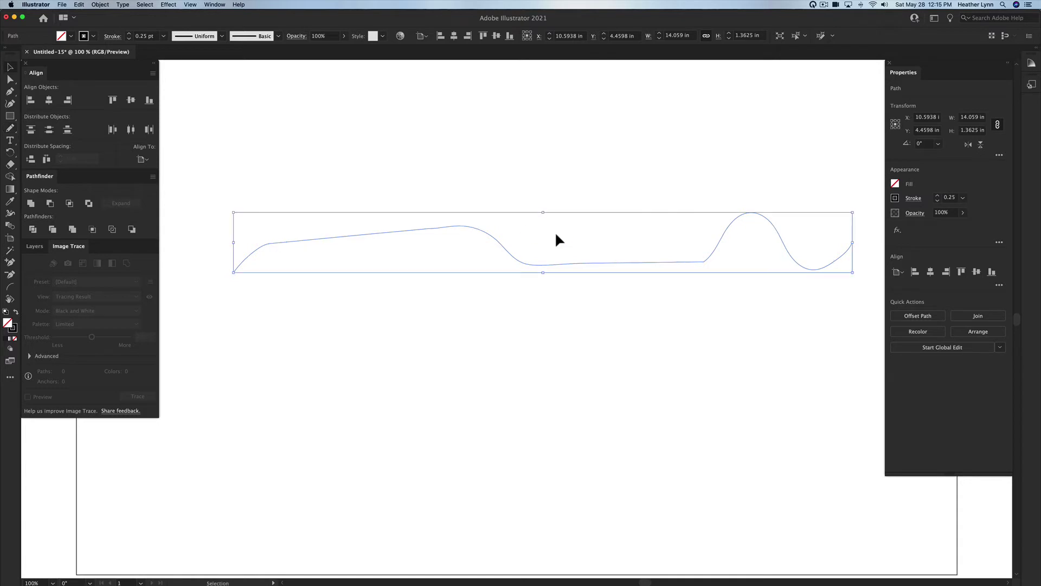
{"action": "left_click", "coordinate": [579, 187]}
{"action": "scroll", "coordinate": [550, 200], "scroll_direction": "right", "scroll_amount": 5}
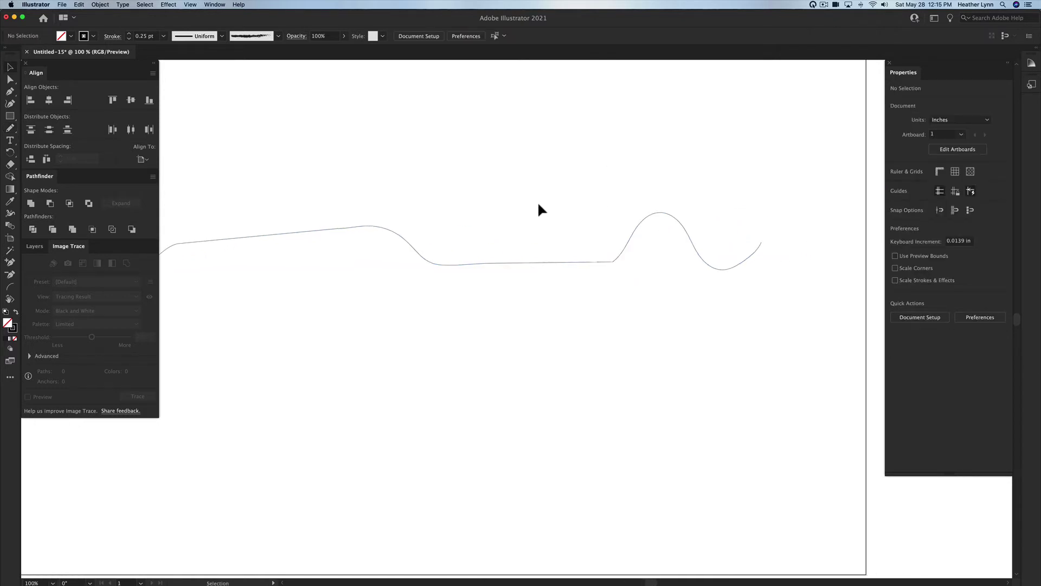
{"action": "scroll", "coordinate": [539, 205], "scroll_direction": "down", "scroll_amount": 1}
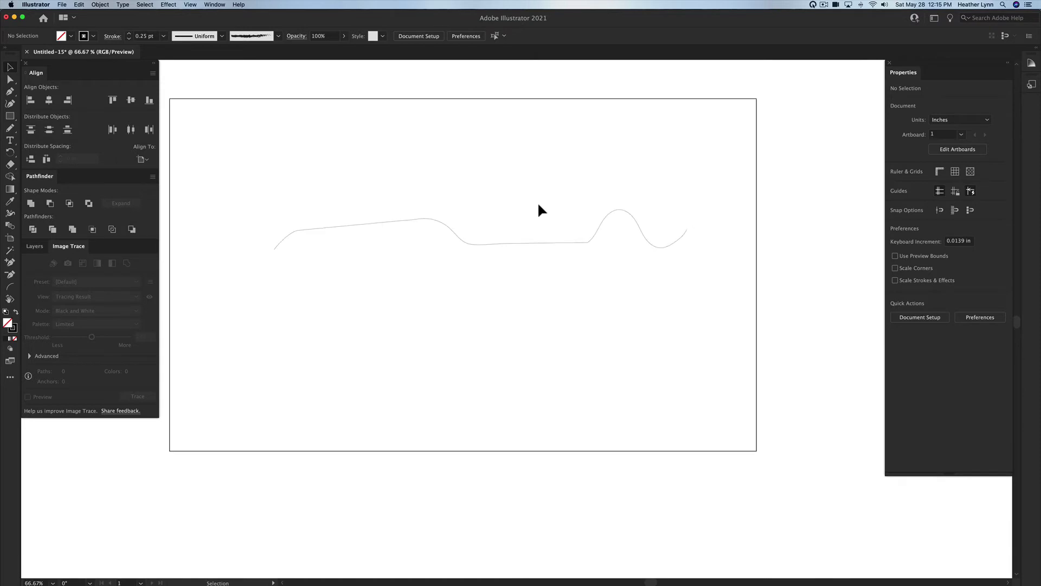
{"action": "scroll", "coordinate": [538, 205], "scroll_direction": "left", "scroll_amount": 3}
{"action": "scroll", "coordinate": [538, 205], "scroll_direction": "up", "scroll_amount": 1}
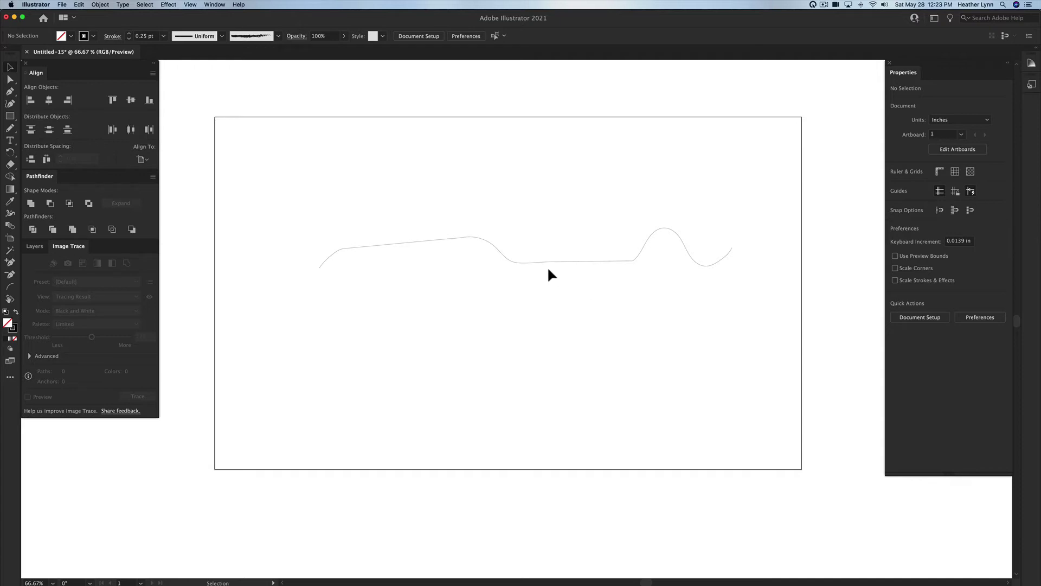
Step: Delete the reshaped path from the artboard and switch to the Pen tool
{"action": "left_click", "coordinate": [549, 262]}
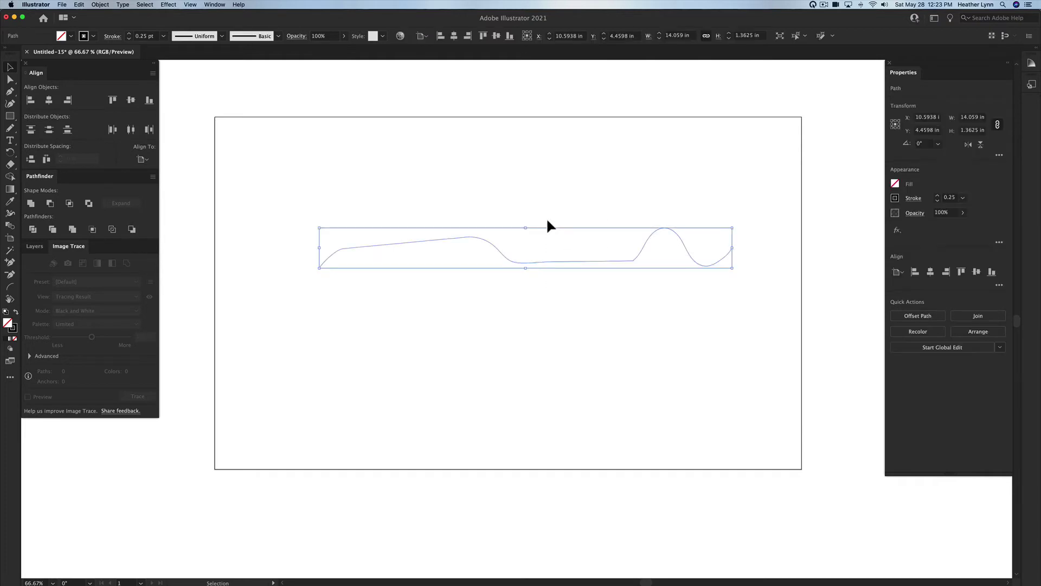
{"action": "key", "text": "Delete"}
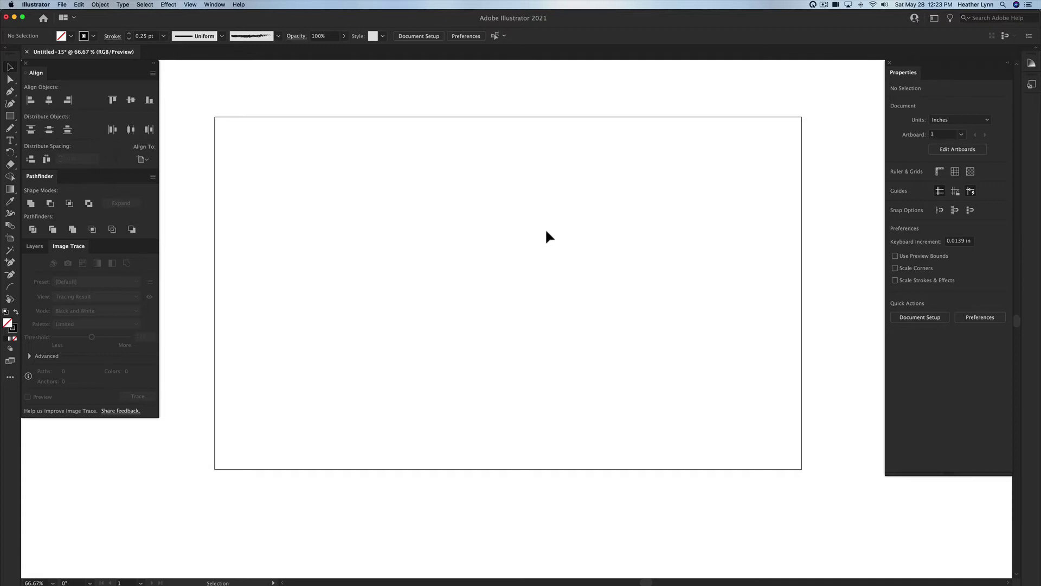
{"action": "left_click", "coordinate": [14, 131]}
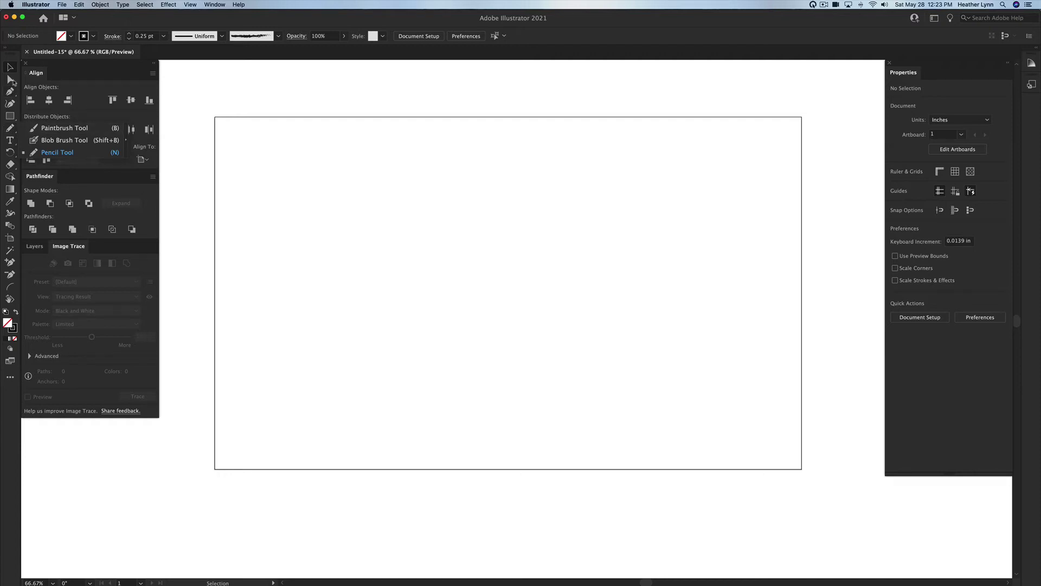
{"action": "left_click", "coordinate": [10, 91]}
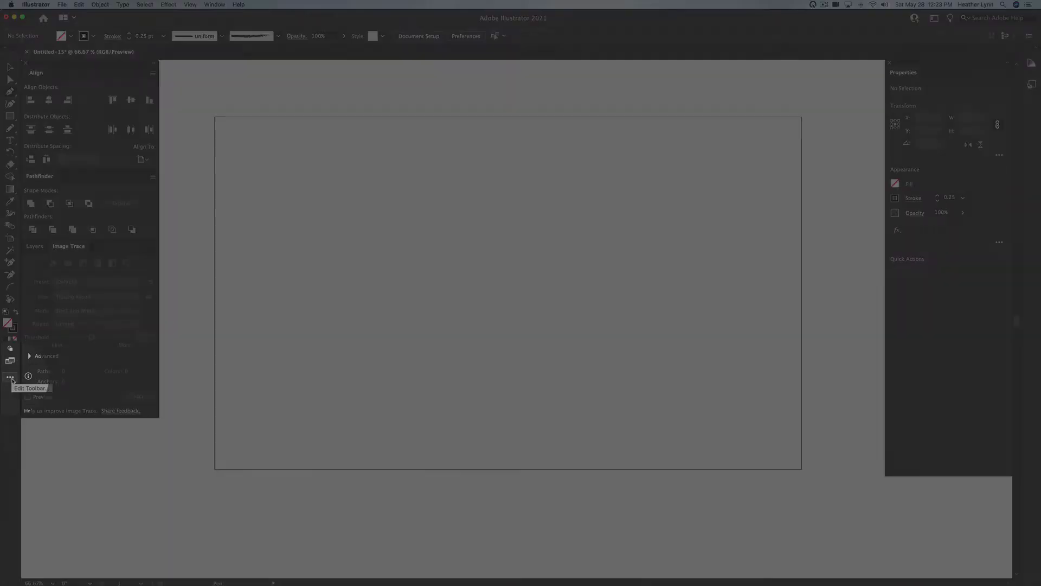
Step: Look through the complete list of available drawing, modifying and navigation tools
{"action": "left_click", "coordinate": [10, 377]}
{"action": "scroll", "coordinate": [79, 225], "scroll_direction": "down", "scroll_amount": 10}
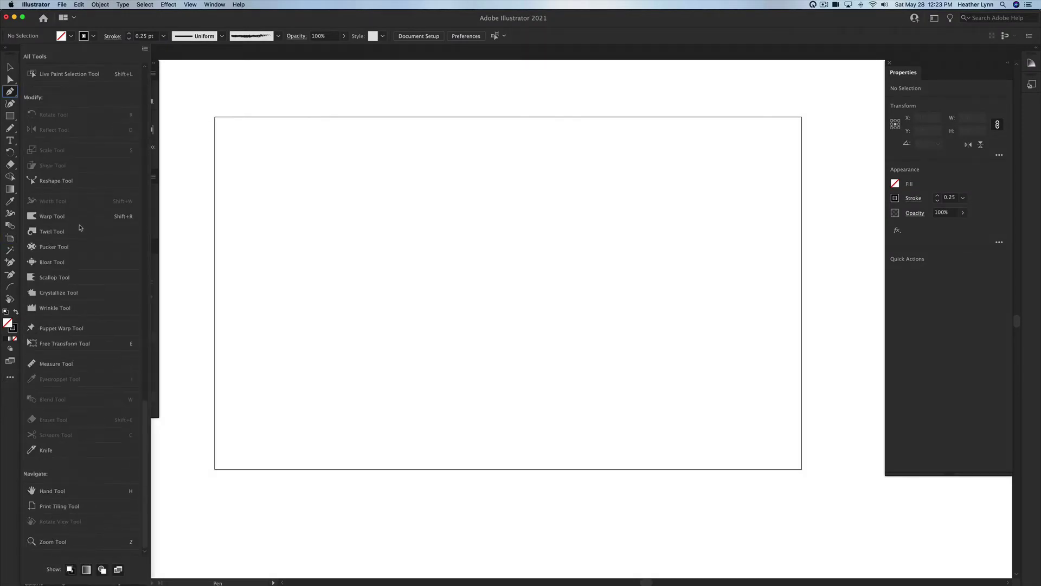
{"action": "scroll", "coordinate": [80, 227], "scroll_direction": "up", "scroll_amount": 10}
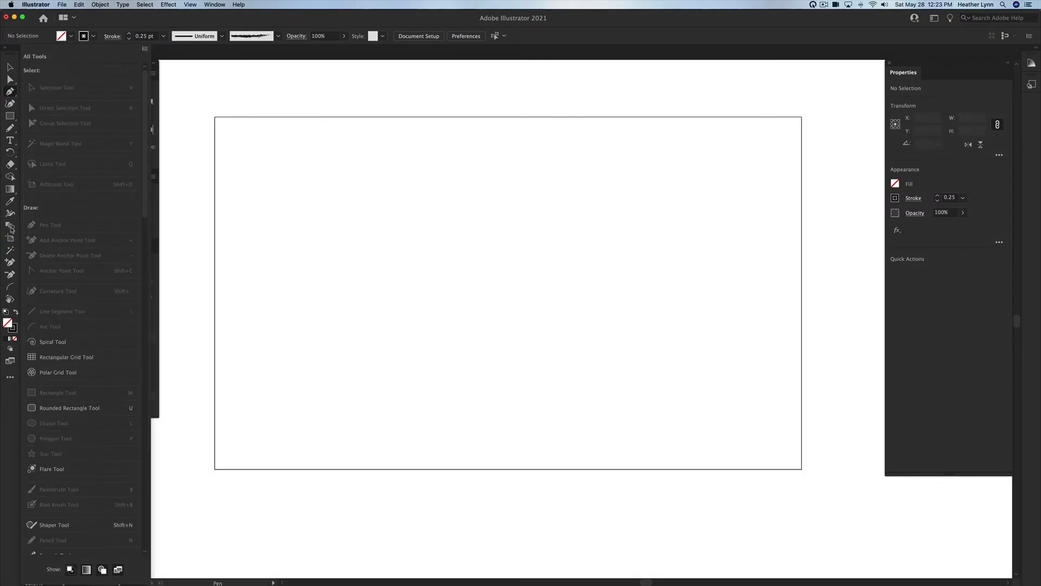
{"action": "left_click", "coordinate": [249, 261]}
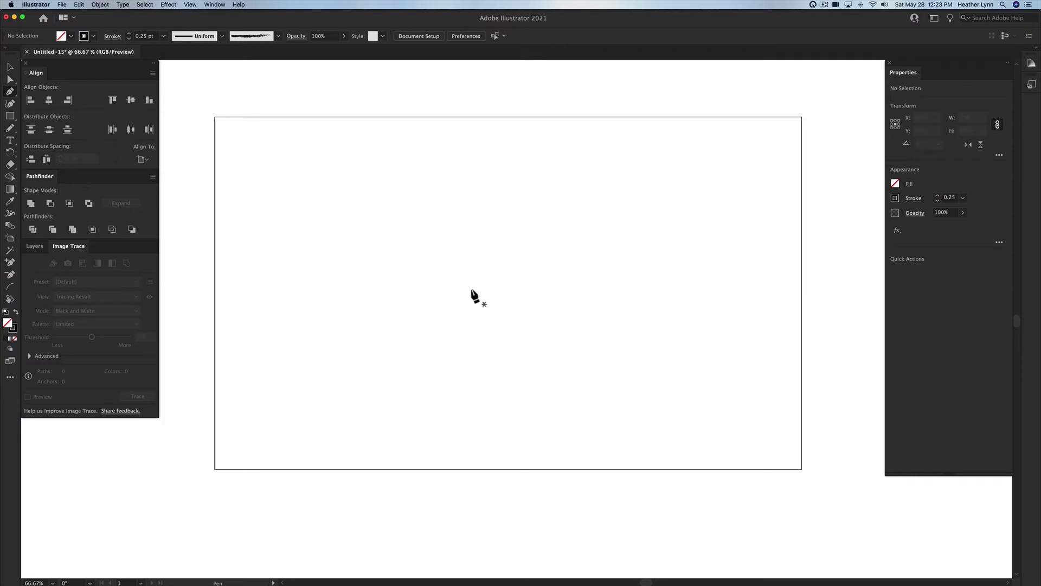
Step: Switch to the Paintbrush tool and choose the Basic brush for it
{"action": "key", "text": "b"}
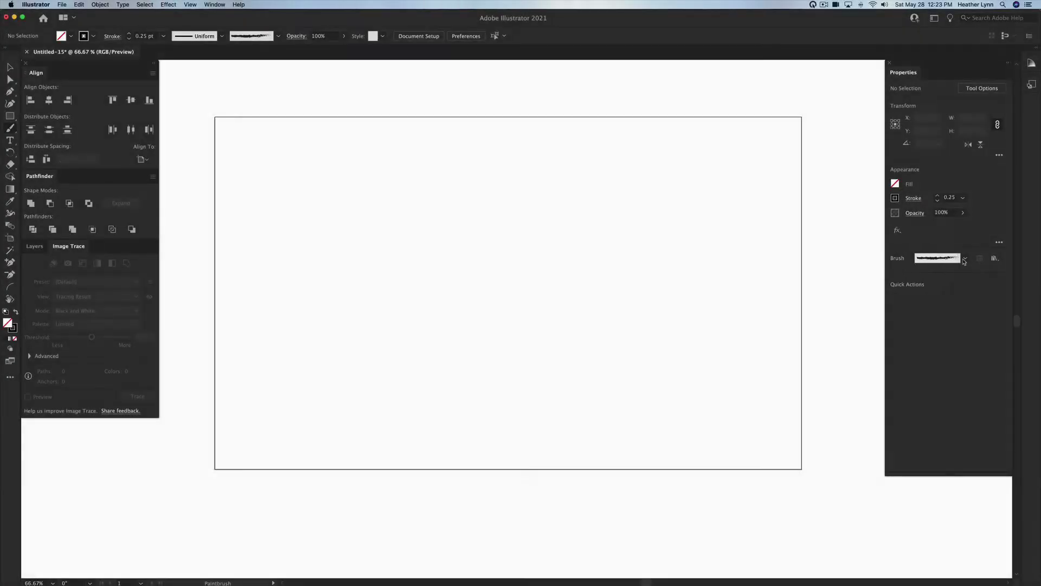
{"action": "left_click", "coordinate": [966, 259]}
{"action": "scroll", "coordinate": [947, 313], "scroll_direction": "down", "scroll_amount": 2}
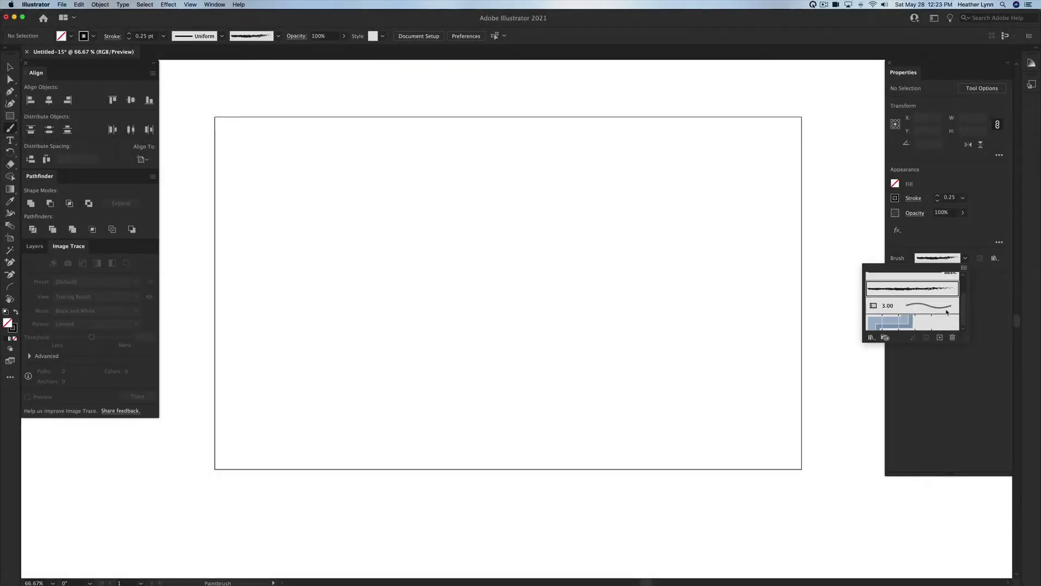
{"action": "scroll", "coordinate": [948, 312], "scroll_direction": "up", "scroll_amount": 2}
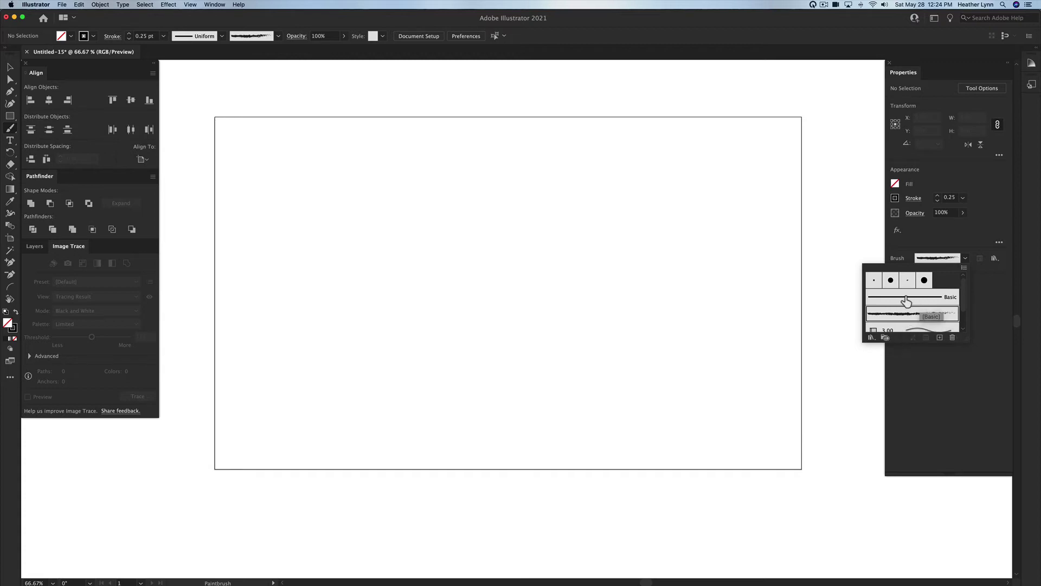
{"action": "scroll", "coordinate": [928, 313], "scroll_direction": "down", "scroll_amount": 2}
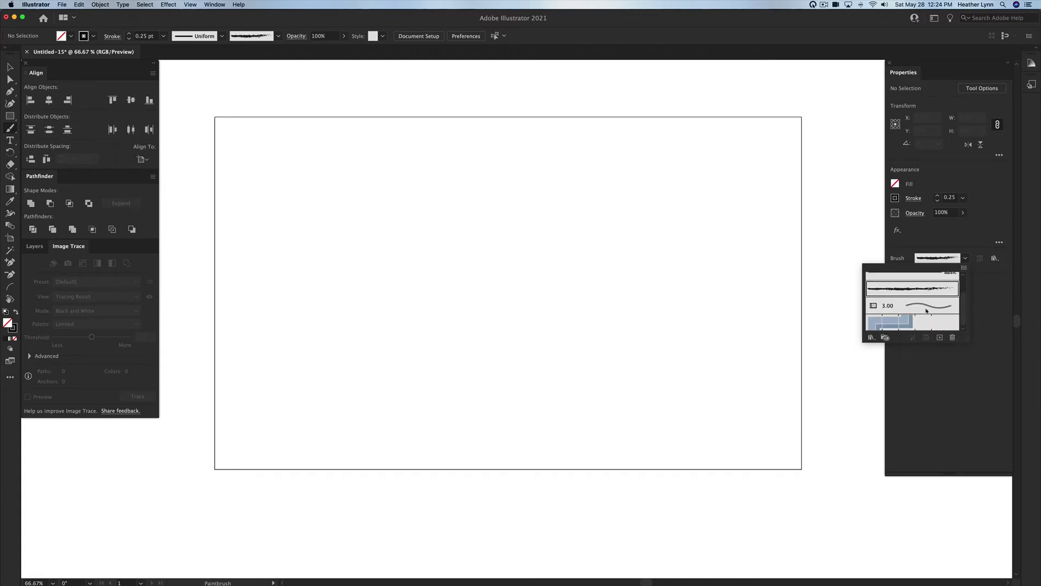
{"action": "scroll", "coordinate": [927, 311], "scroll_direction": "up", "scroll_amount": 2}
{"action": "left_click", "coordinate": [899, 303]}
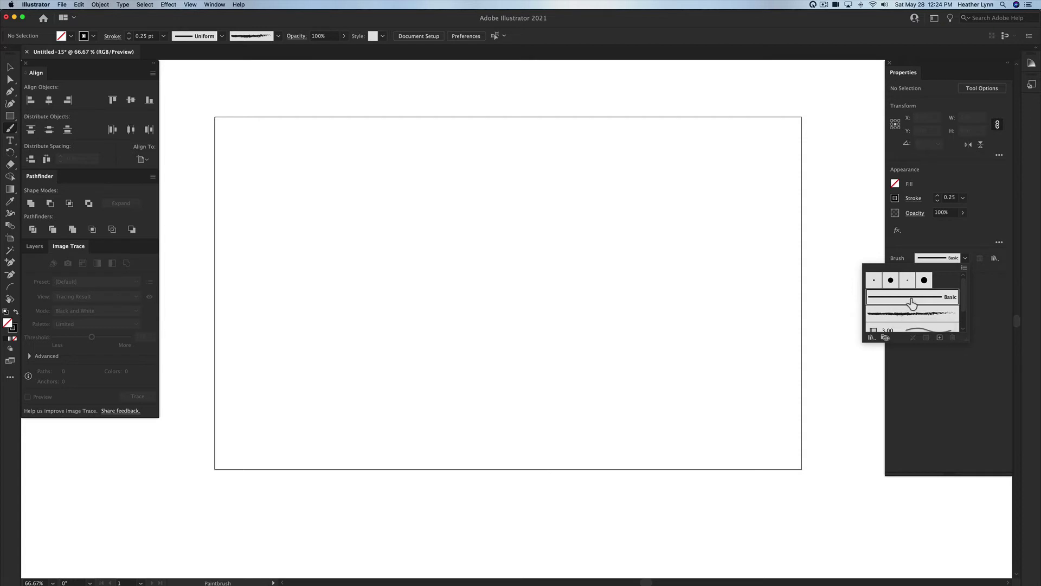
{"action": "left_click", "coordinate": [988, 292]}
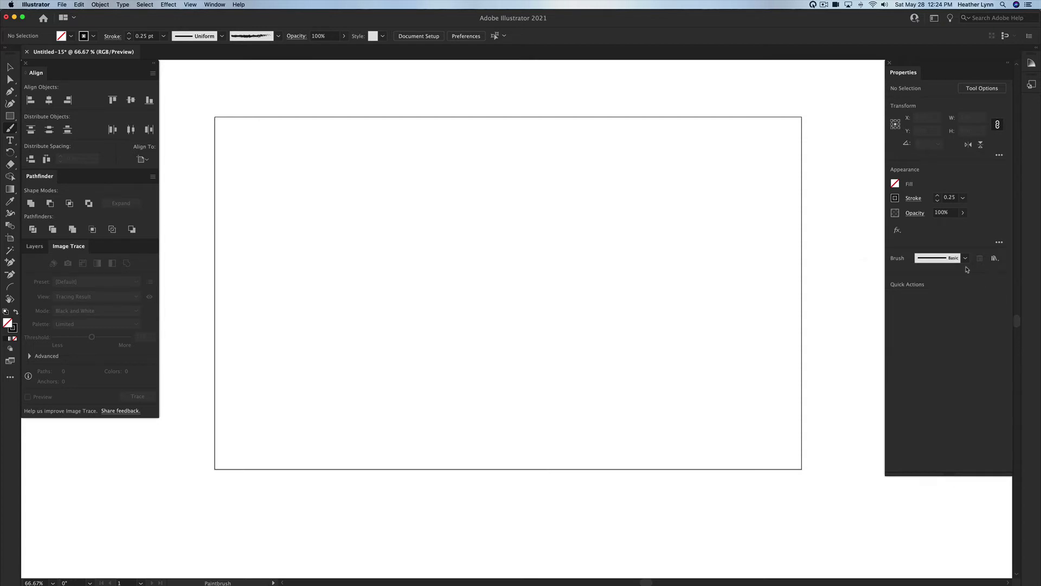
Step: Enable Keep Selected in the Paintbrush tool options
{"action": "double_click", "coordinate": [10, 131]}
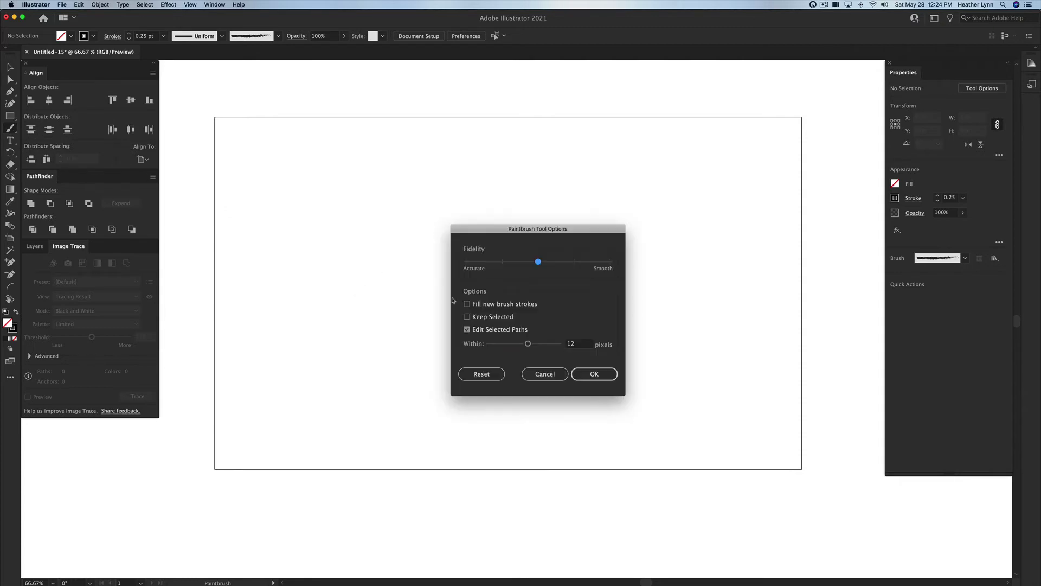
{"action": "left_click", "coordinate": [545, 374]}
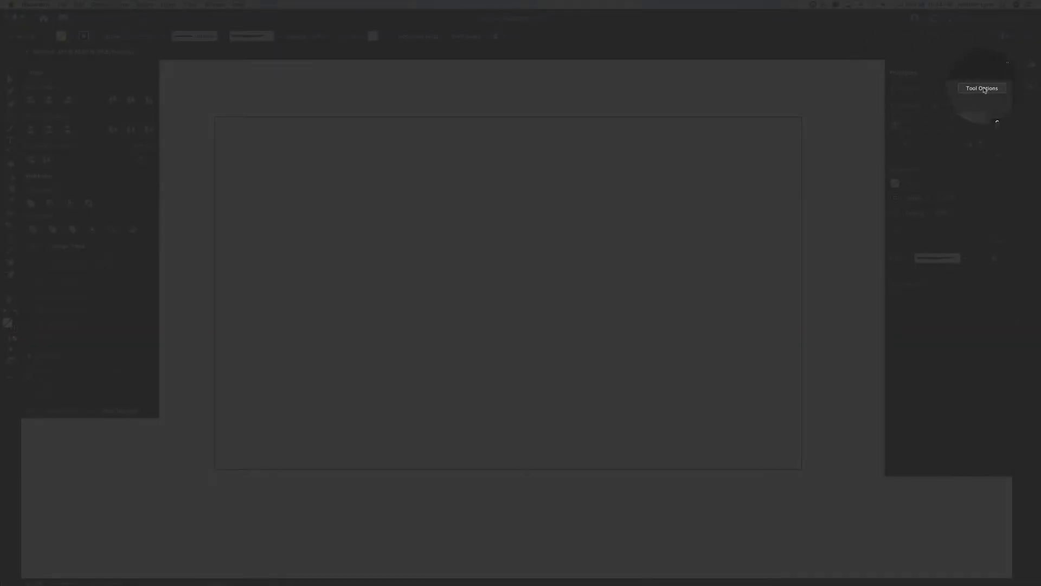
{"action": "left_click", "coordinate": [983, 88]}
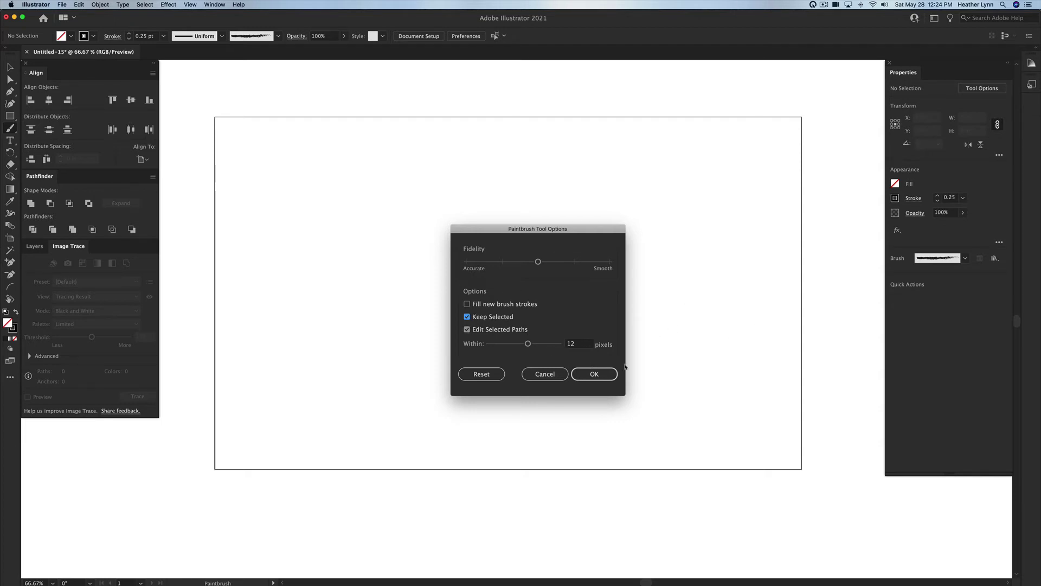
{"action": "left_click", "coordinate": [595, 374]}
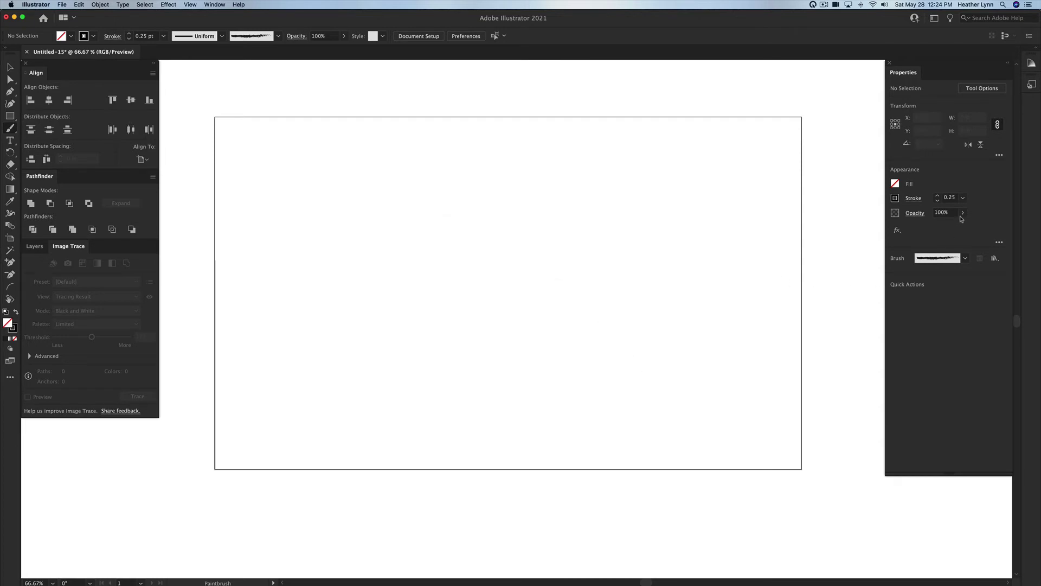
Step: Choose an 8 pt stroke and the Basic brush, and paint an S-shaped curve about 12.5 in wide and 1.5 in high across the artboard
{"action": "left_click", "coordinate": [963, 198]}
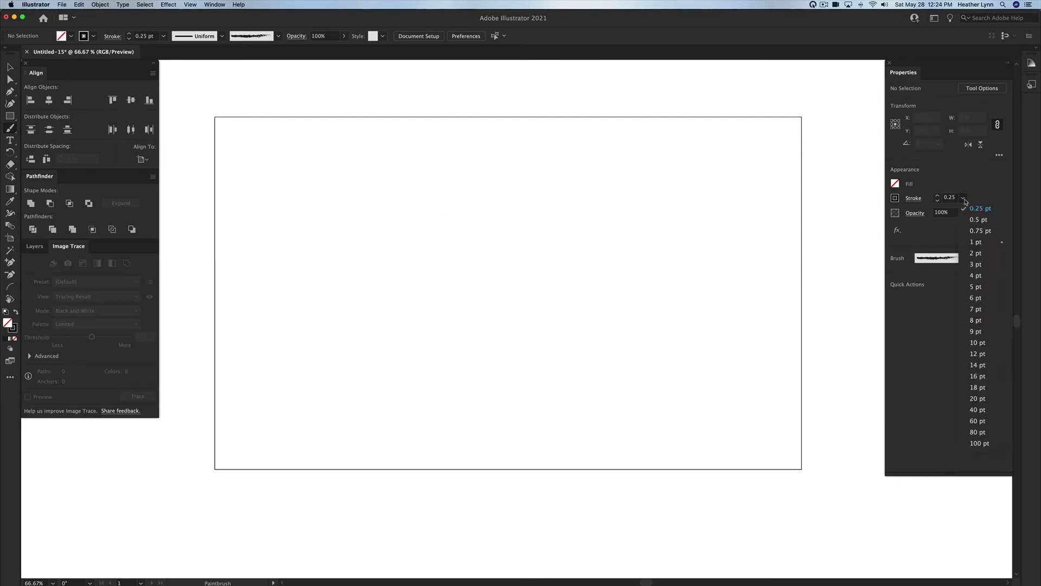
{"action": "left_click", "coordinate": [976, 320]}
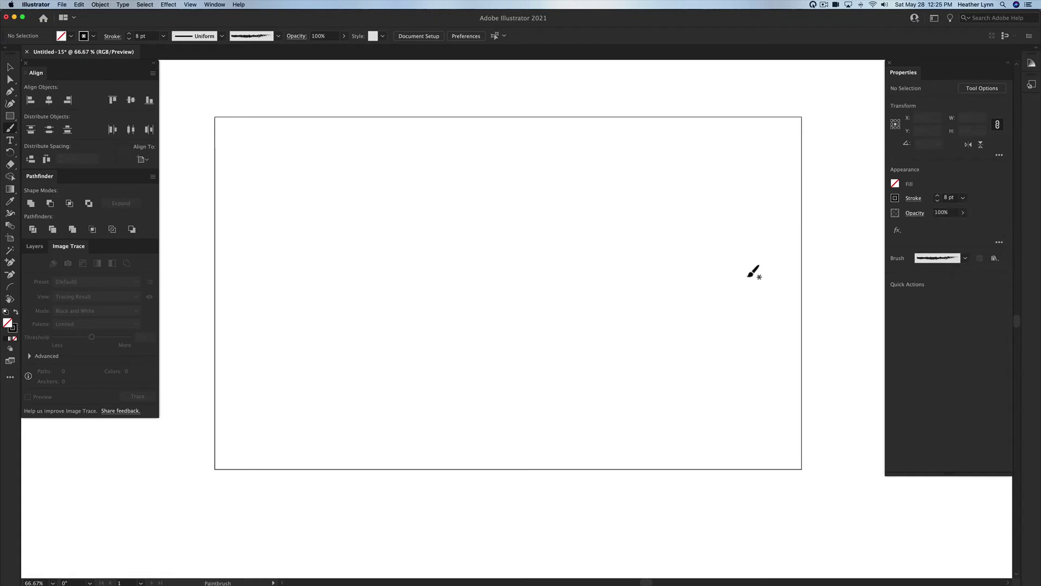
{"action": "left_click", "coordinate": [965, 258]}
{"action": "left_click", "coordinate": [927, 301]}
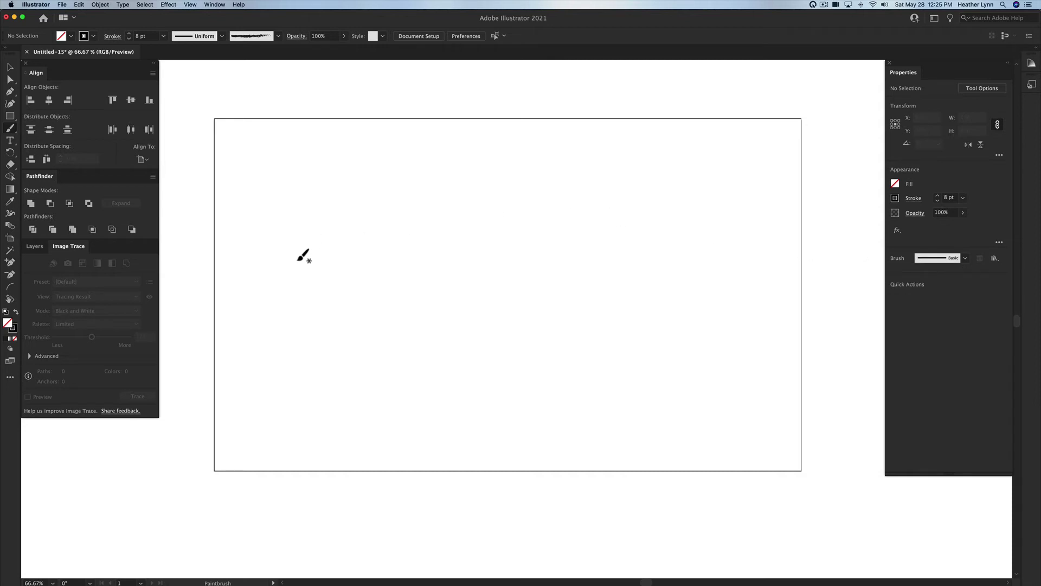
{"action": "mouse_move", "coordinate": [295, 260]}
{"action": "left_mouse_down"}
{"action": "mouse_move", "coordinate": [309, 243]}
{"action": "mouse_move", "coordinate": [372, 221]}
{"action": "mouse_move", "coordinate": [608, 255]}
{"action": "mouse_move", "coordinate": [644, 249]}
{"action": "mouse_move", "coordinate": [663, 225]}
{"action": "left_mouse_up"}
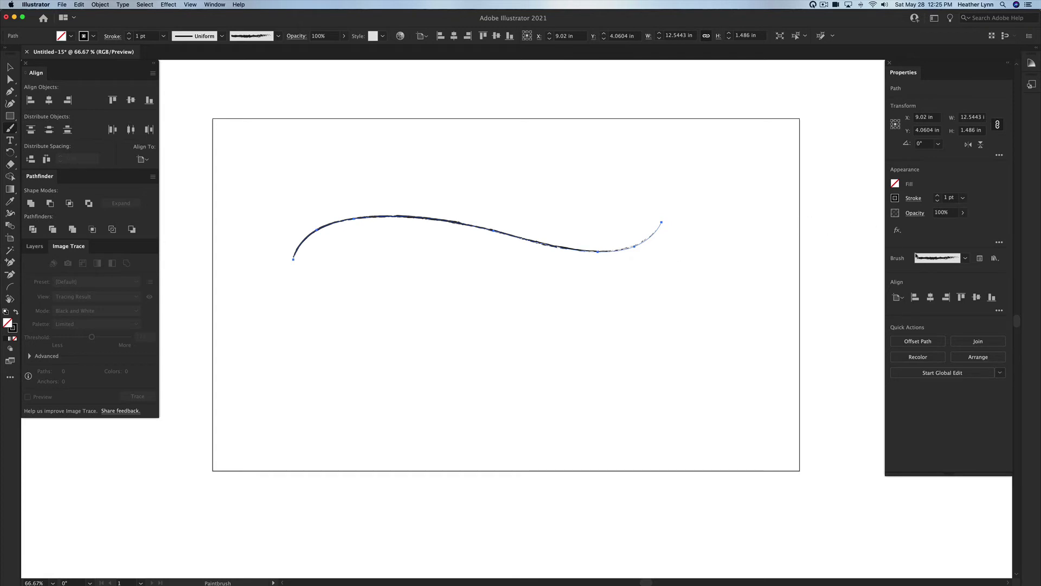
Step: Apply the Basic brush and a 9 pt stroke weight to the painted curve, and deselect it
{"action": "left_click", "coordinate": [966, 260]}
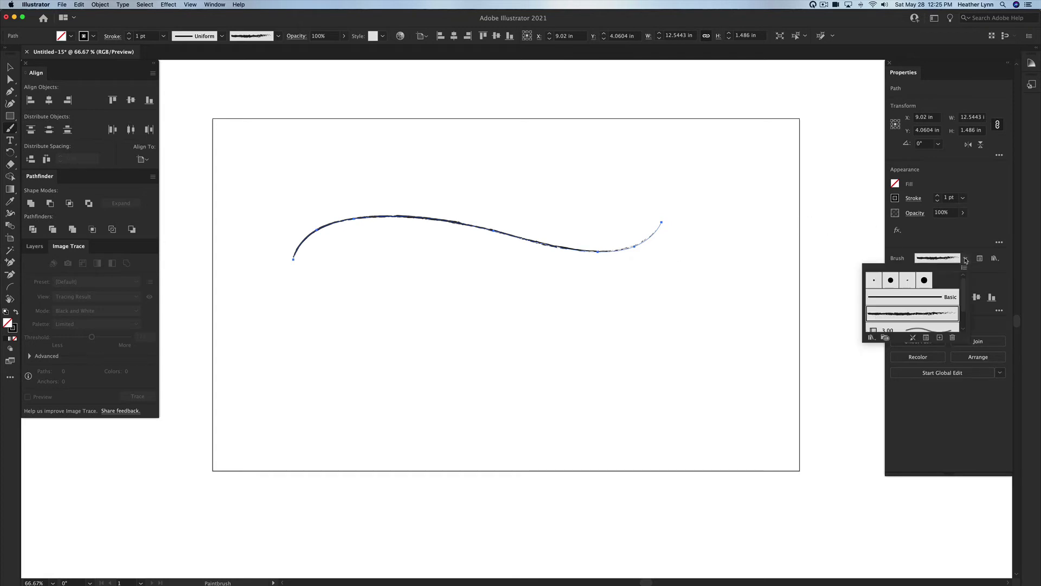
{"action": "left_click", "coordinate": [920, 297]}
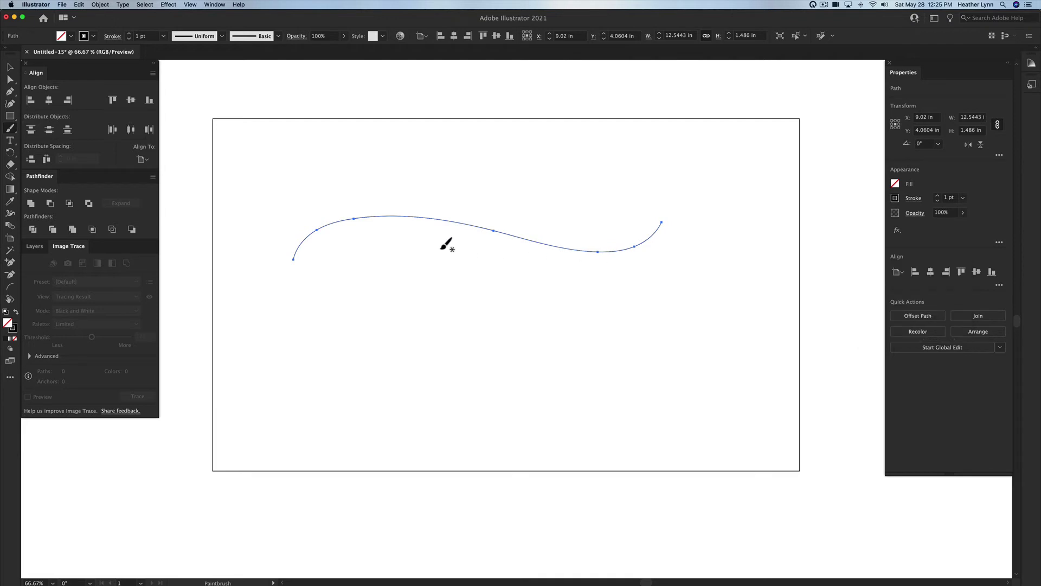
{"action": "left_click", "coordinate": [963, 199]}
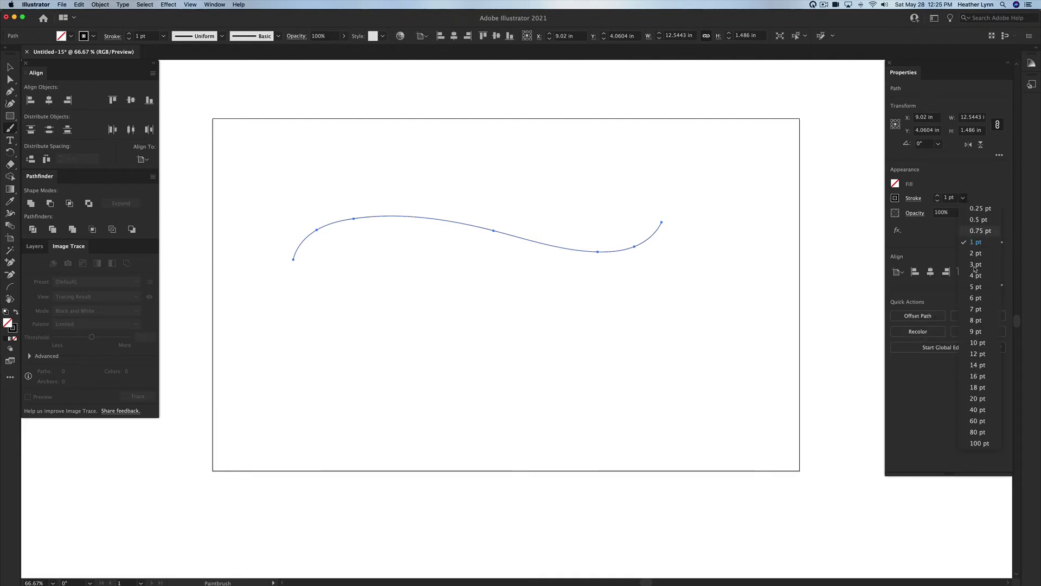
{"action": "left_click", "coordinate": [973, 334]}
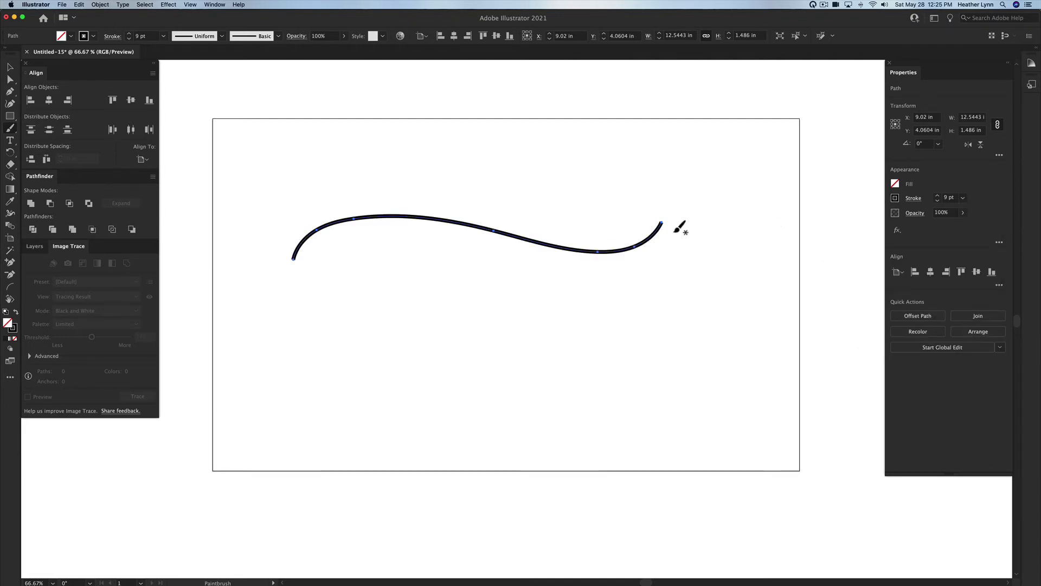
{"action": "scroll", "coordinate": [667, 239], "scroll_direction": "up", "scroll_amount": 3}
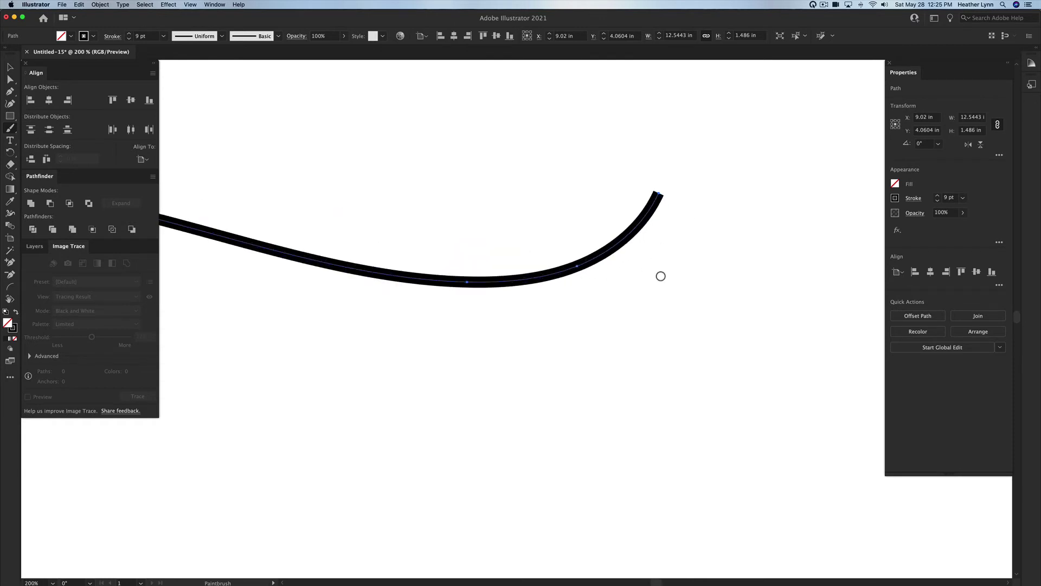
{"action": "scroll", "coordinate": [663, 274], "scroll_direction": "down", "scroll_amount": 3}
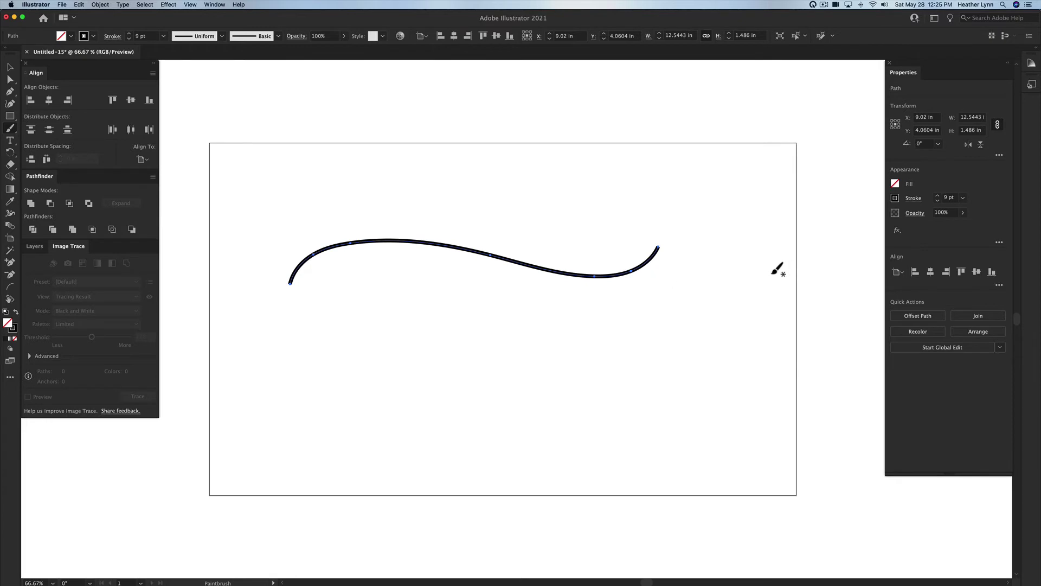
{"action": "scroll", "coordinate": [781, 269], "scroll_direction": "left", "scroll_amount": 1}
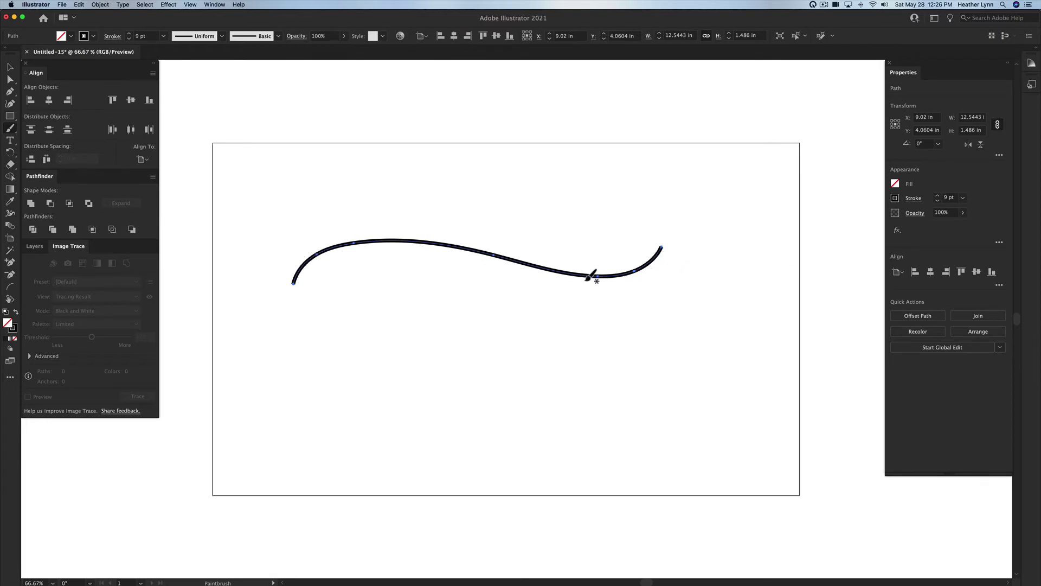
{"action": "key", "text": "v"}
{"action": "left_click", "coordinate": [658, 313]}
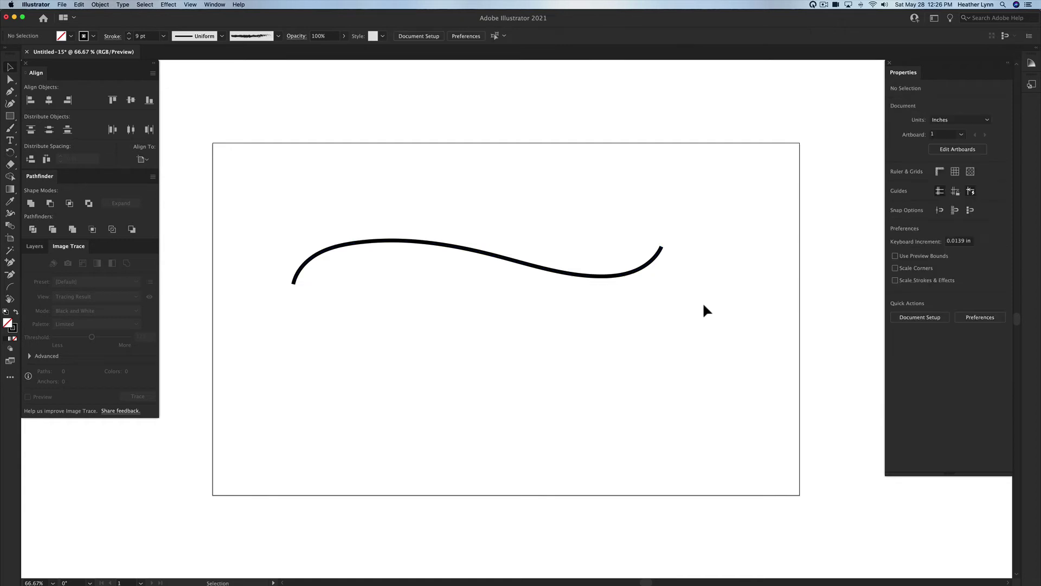
Step: Compare the curve in Outline and Preview modes, both selected and deselected
{"action": "scroll", "coordinate": [563, 280], "scroll_direction": "up", "scroll_amount": 3}
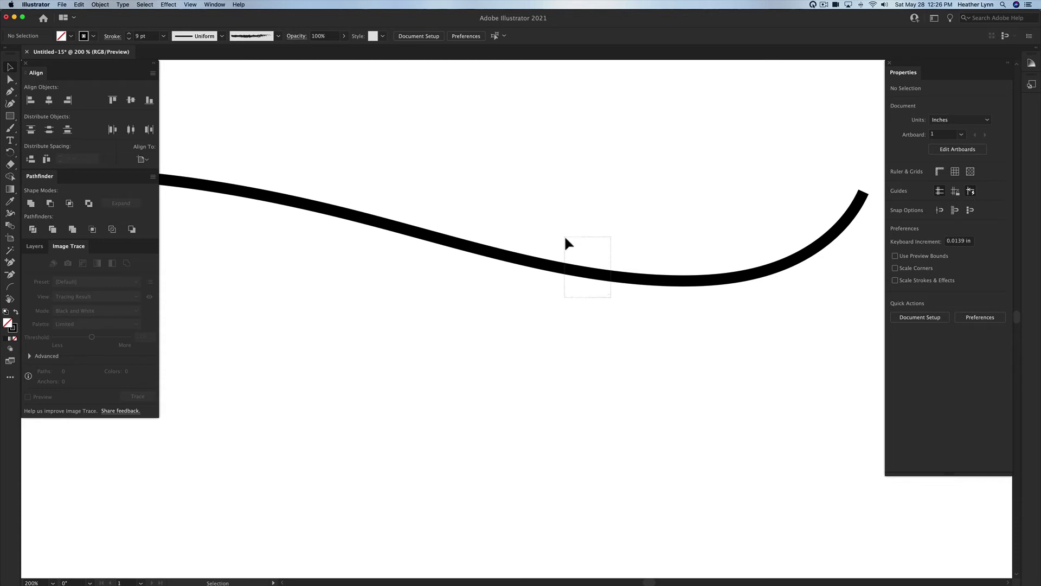
{"action": "left_click", "coordinate": [571, 263]}
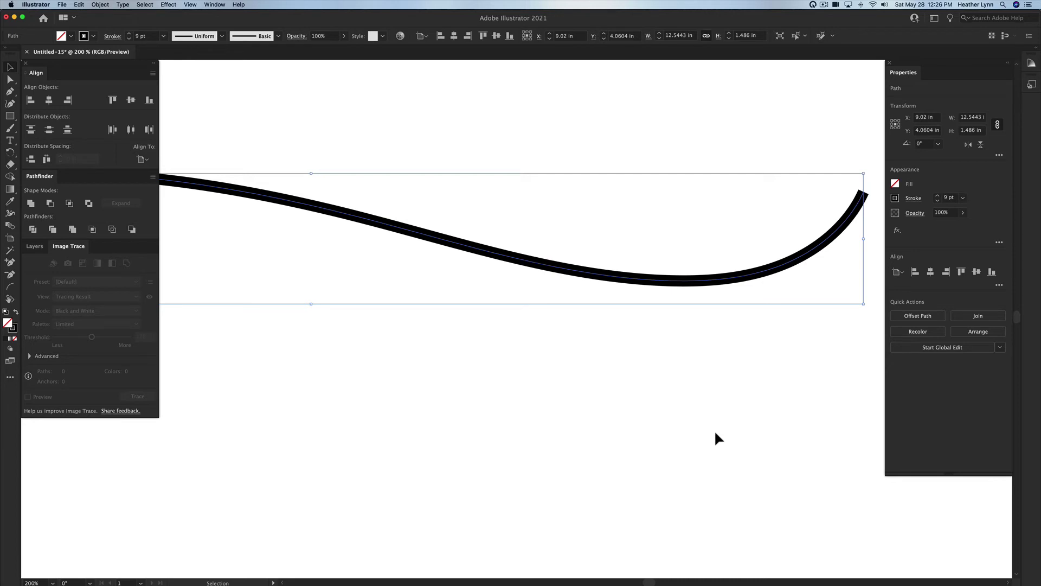
{"action": "key", "text": "super+y"}
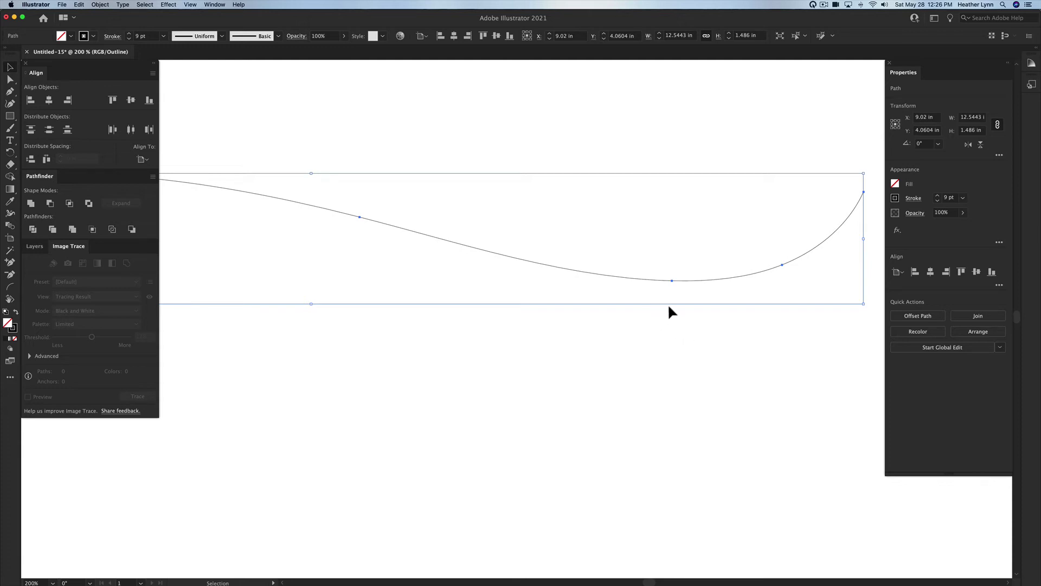
{"action": "key", "text": "super+y"}
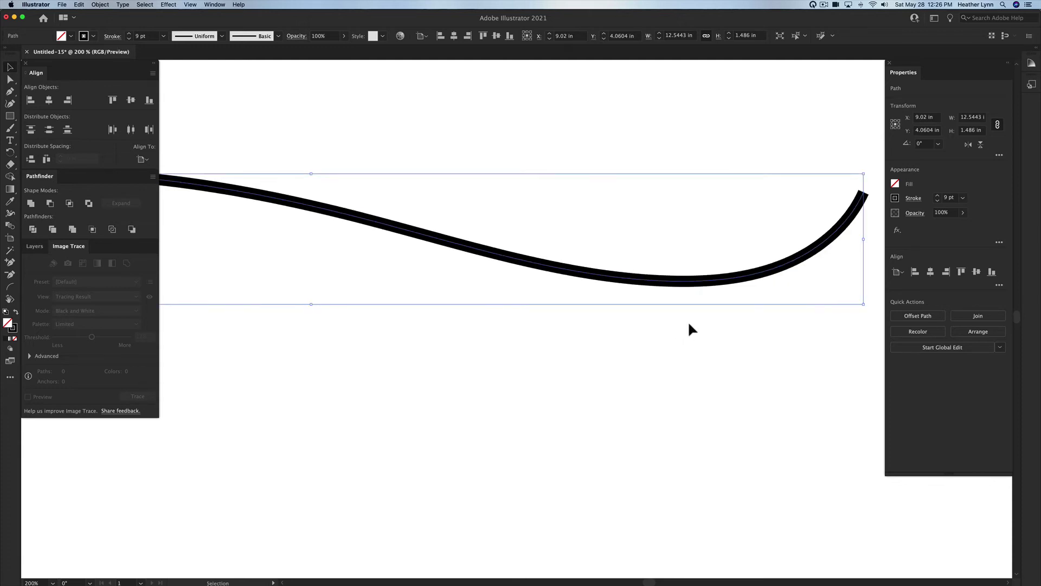
{"action": "left_click", "coordinate": [689, 324]}
{"action": "key", "text": "super+y"}
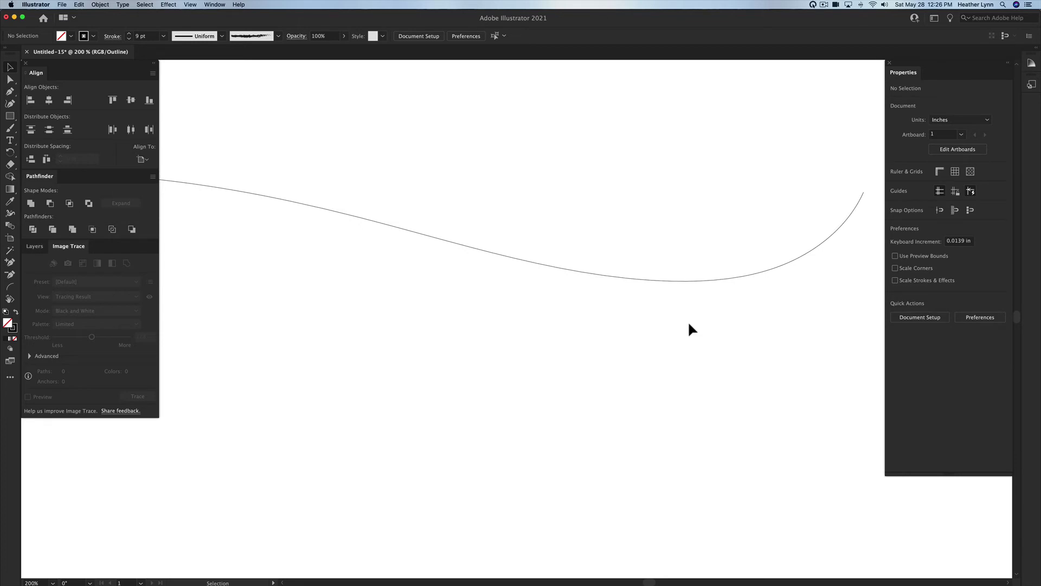
{"action": "key", "text": "super+y"}
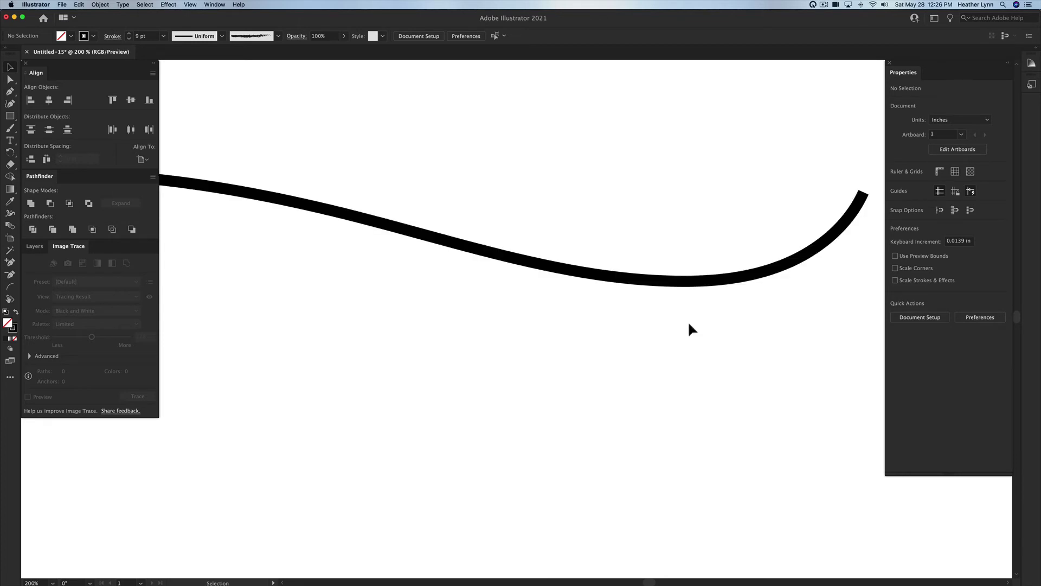
{"action": "key", "text": "super+y"}
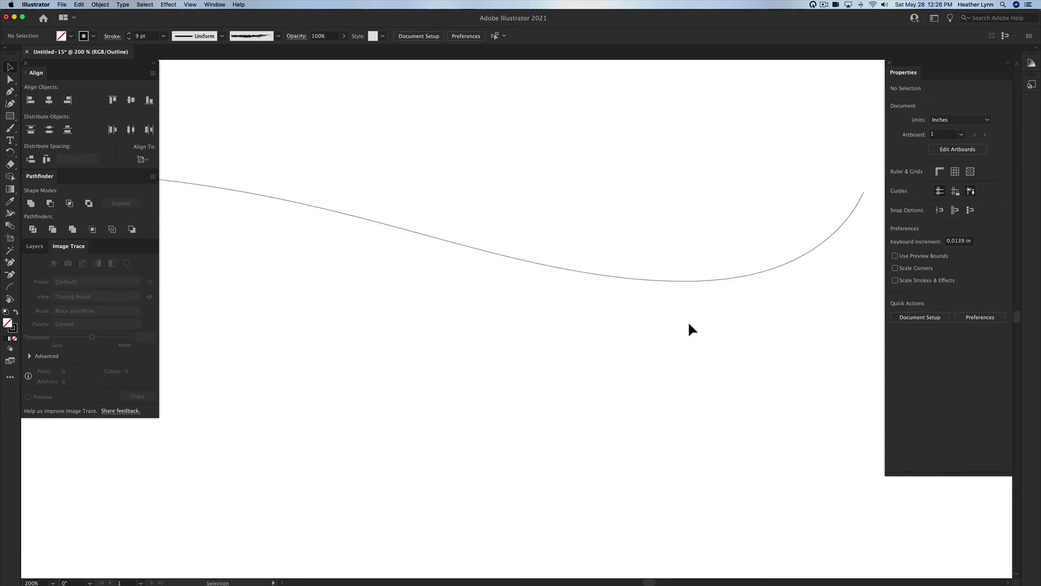
{"action": "key", "text": "super+y"}
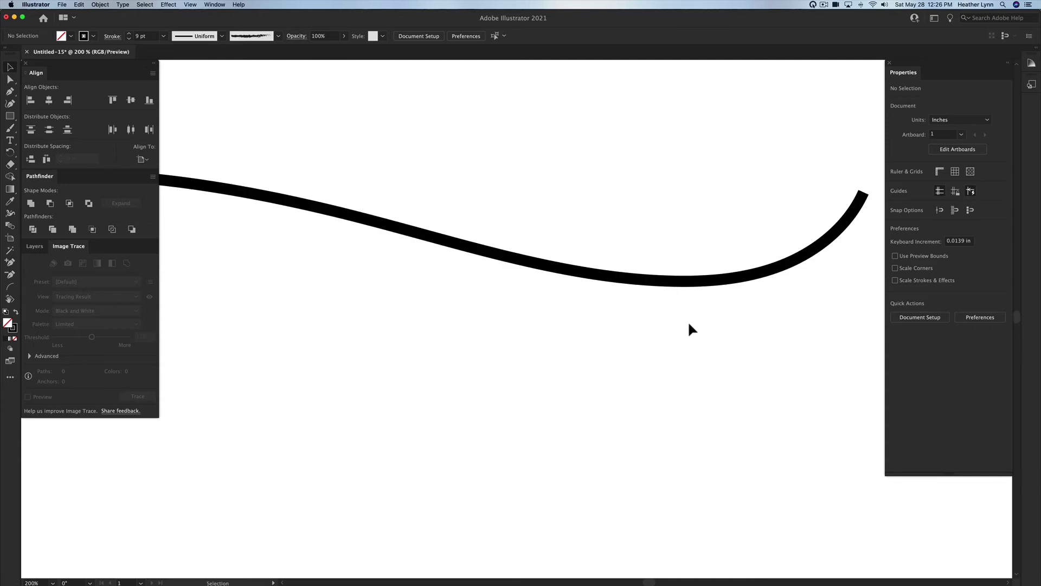
Step: Select the painted curve and expand its fill and stroke into an outlined shape
{"action": "key", "text": "super+0"}
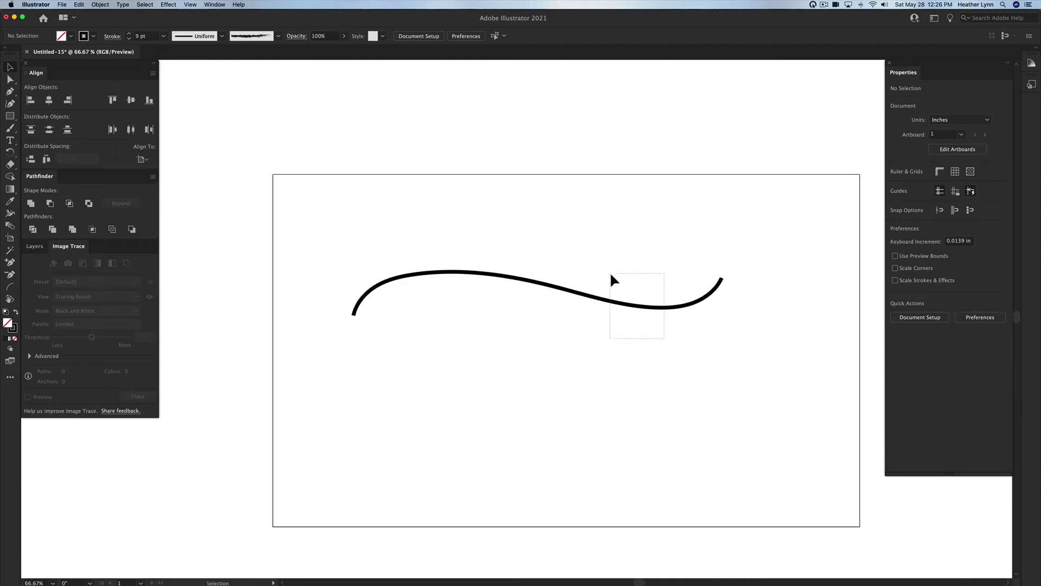
{"action": "key", "text": "super+a"}
{"action": "left_click", "coordinate": [100, 4]}
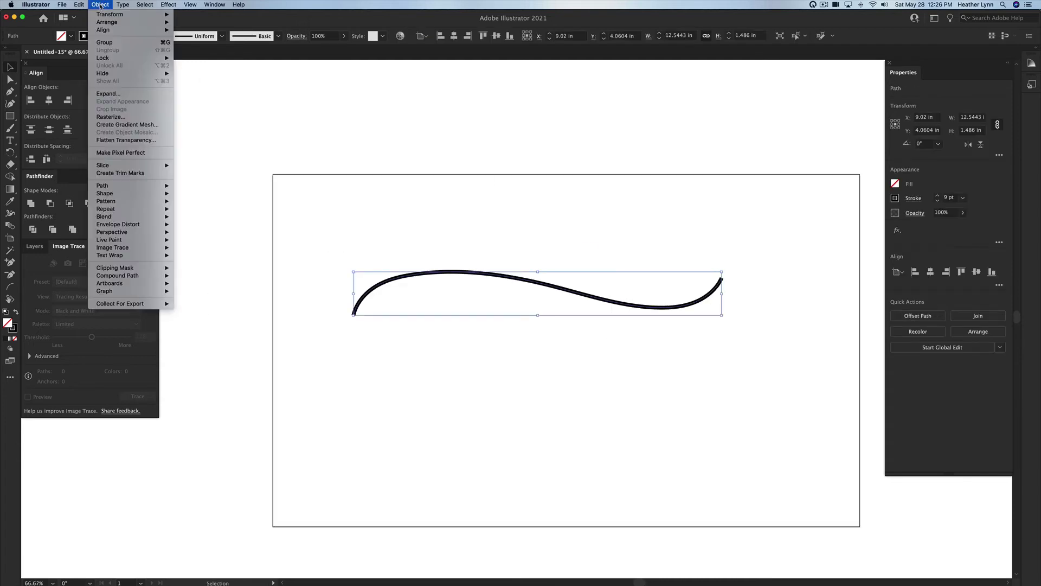
{"action": "left_click", "coordinate": [108, 93]}
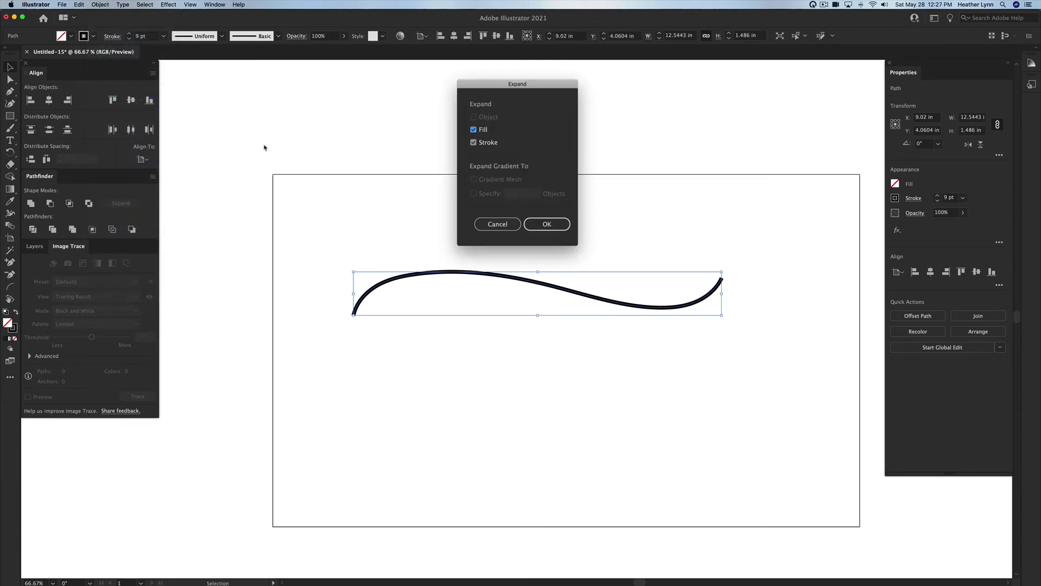
{"action": "left_click", "coordinate": [567, 228]}
Step: Examine the expanded curve's anchor points and closed outline in Outline mode, both selected and deselected, and return to Preview mode
{"action": "key", "text": "super+1"}
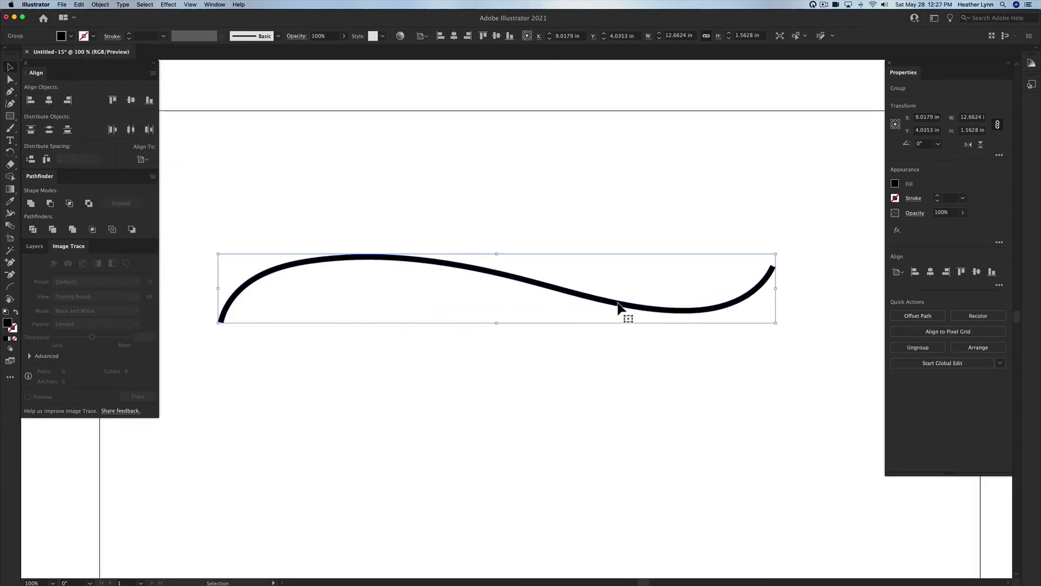
{"action": "scroll", "coordinate": [619, 306], "scroll_direction": "up", "scroll_amount": 2}
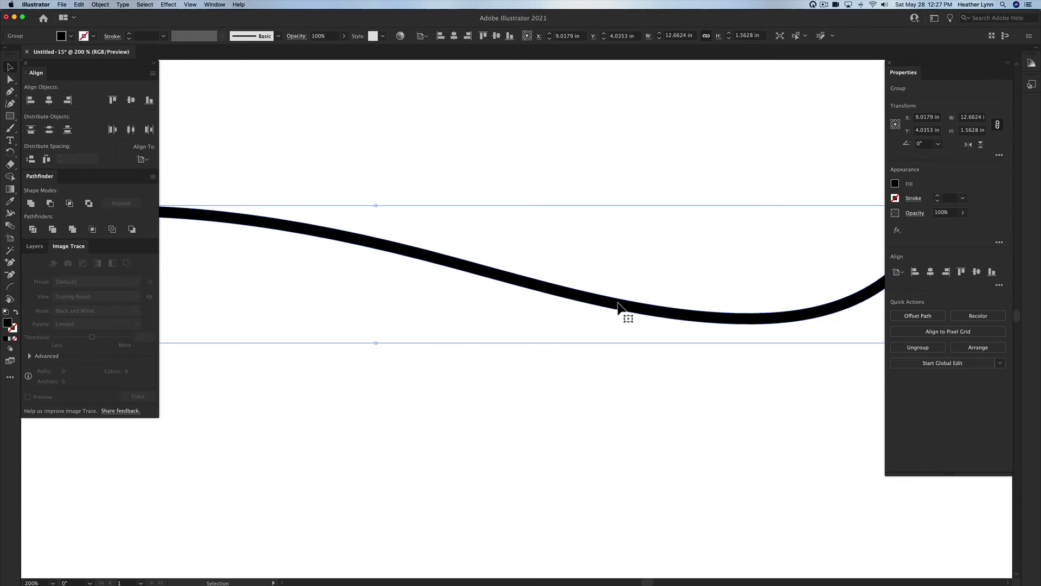
{"action": "key", "text": "super+y"}
{"action": "scroll", "coordinate": [634, 314], "scroll_direction": "right", "scroll_amount": 1}
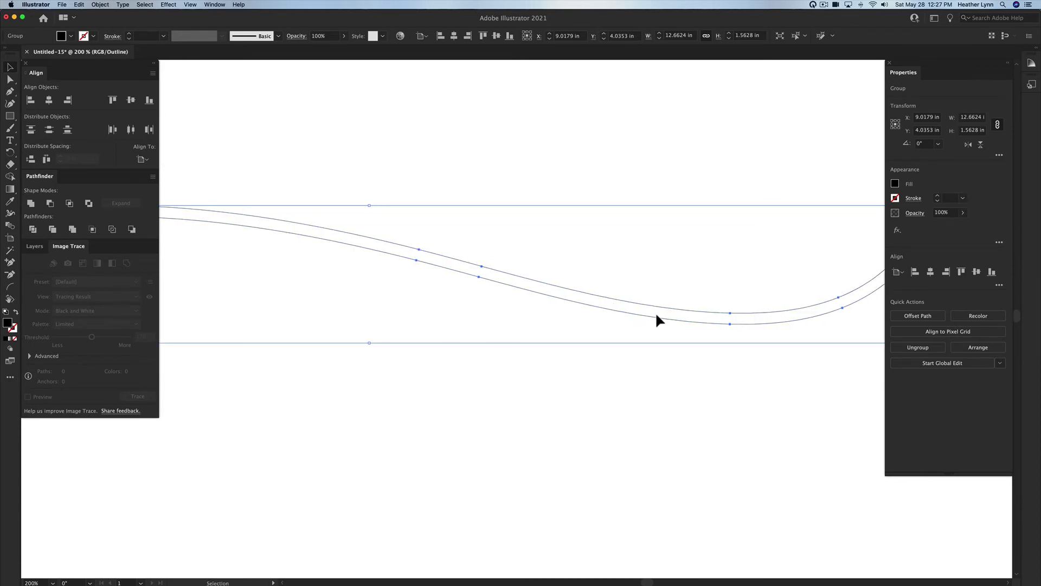
{"action": "scroll", "coordinate": [656, 314], "scroll_direction": "right", "scroll_amount": 5}
{"action": "scroll", "coordinate": [656, 314], "scroll_direction": "up", "scroll_amount": 1}
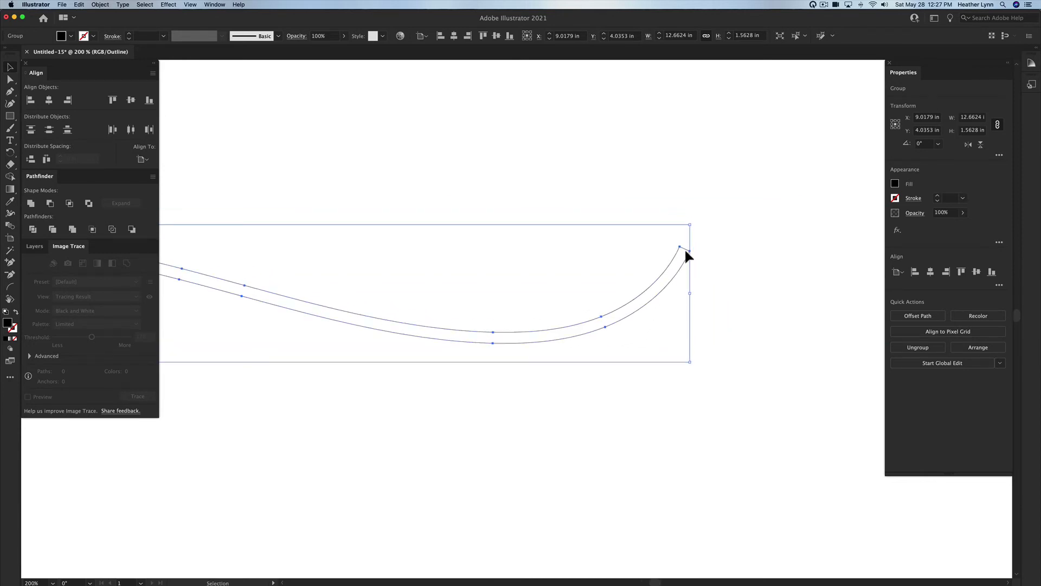
{"action": "scroll", "coordinate": [646, 345], "scroll_direction": "down", "scroll_amount": 2}
{"action": "scroll", "coordinate": [647, 346], "scroll_direction": "left", "scroll_amount": 3}
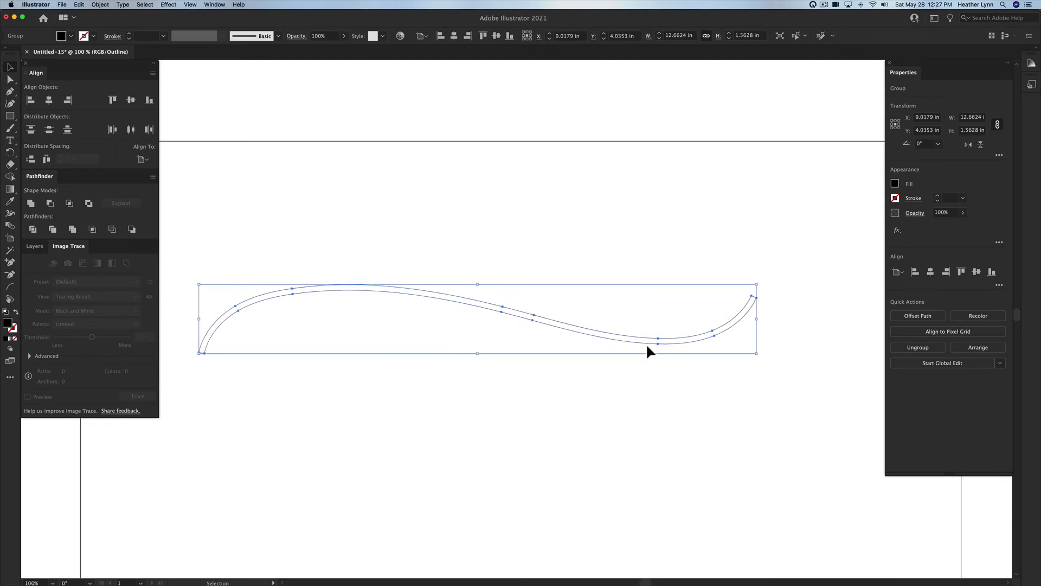
{"action": "left_click", "coordinate": [588, 378]}
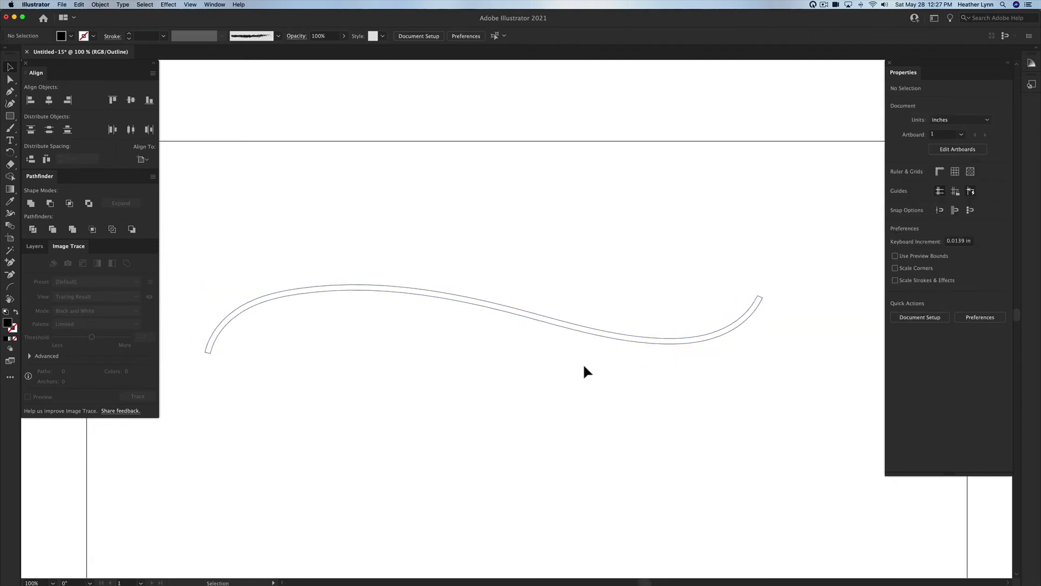
{"action": "left_click_drag", "start_coordinate": [650, 363], "coordinate": [606, 306]}
{"action": "left_click", "coordinate": [597, 360]}
{"action": "key", "text": "super+y"}
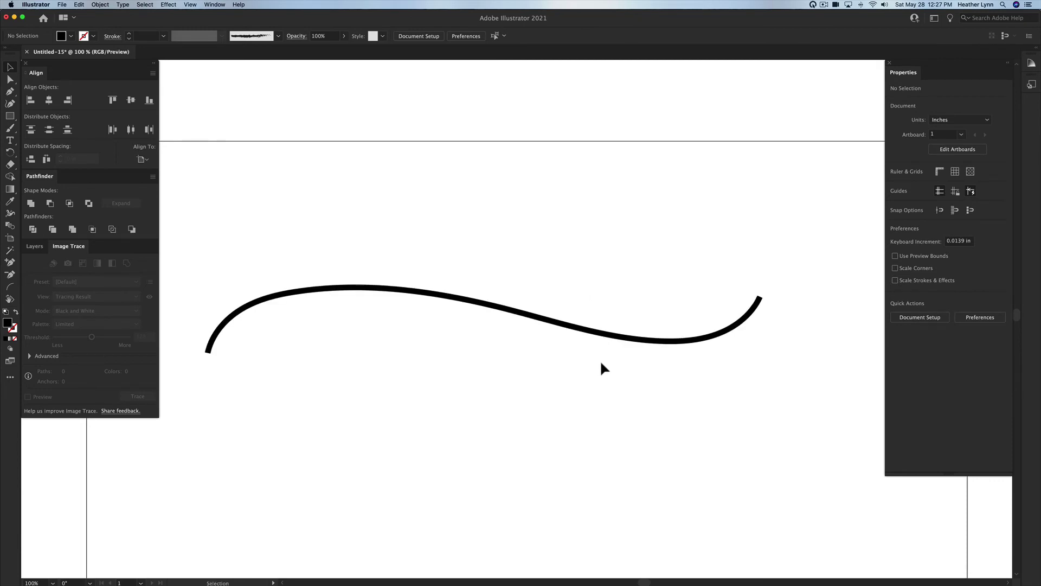
Step: Draw an S-shaped Pencil path about 11.6 in wide and 1.5 in high above the expanded curve, and compare both in Outline and Preview modes
{"action": "key", "text": "n"}
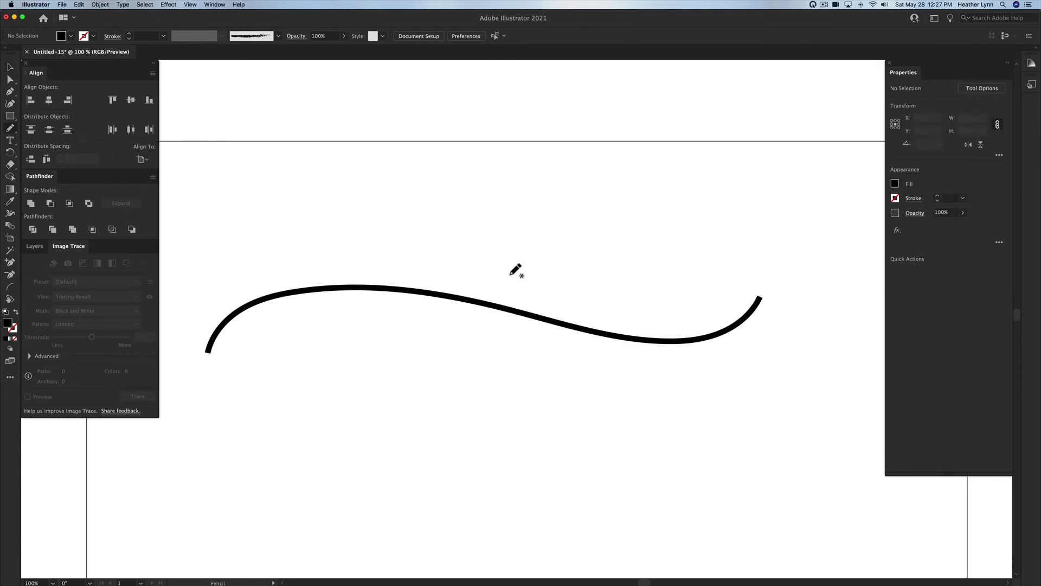
{"action": "mouse_move", "coordinate": [216, 265]}
{"action": "left_mouse_down"}
{"action": "mouse_move", "coordinate": [307, 227]}
{"action": "mouse_move", "coordinate": [654, 294]}
{"action": "mouse_move", "coordinate": [713, 277]}
{"action": "mouse_move", "coordinate": [729, 252]}
{"action": "left_mouse_up"}
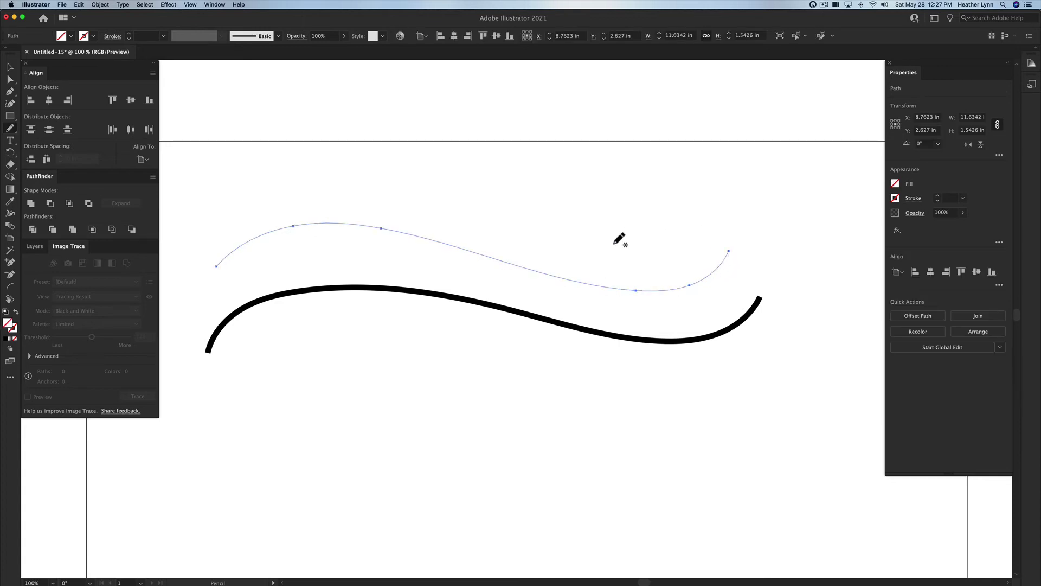
{"action": "key", "text": "super+y"}
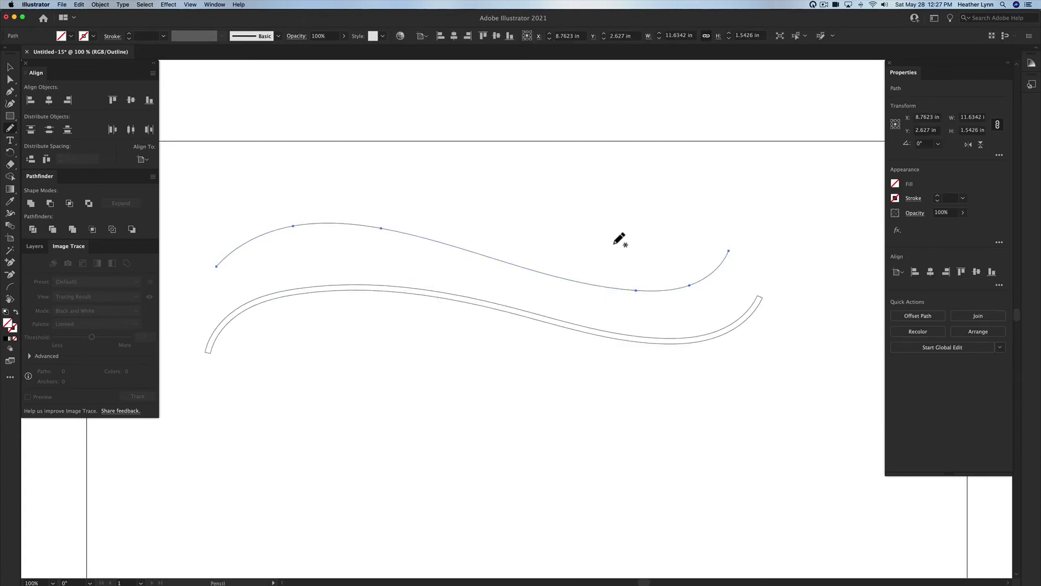
{"action": "key", "text": "super+y"}
{"action": "key", "text": "super+y"}
{"action": "key", "text": "super+y"}
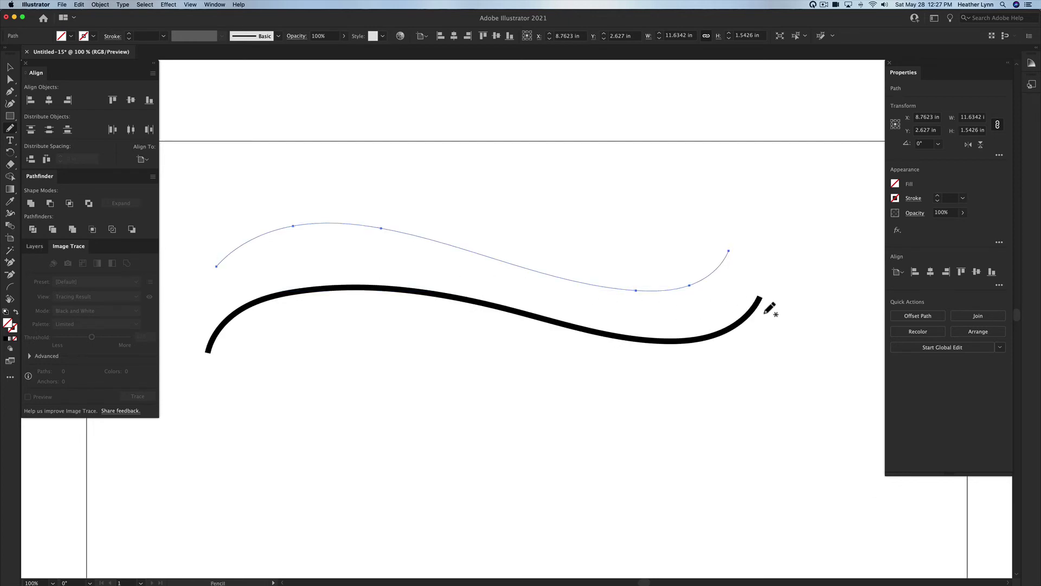
{"action": "key", "text": "super+y"}
{"action": "key", "text": "super+y"}
Step: Paint an S-shaped Paintbrush curve about 10.8 in wide and 1.3 in high below the expanded curve
{"action": "key", "text": "b"}
{"action": "scroll", "coordinate": [336, 412], "scroll_direction": "left", "scroll_amount": 1}
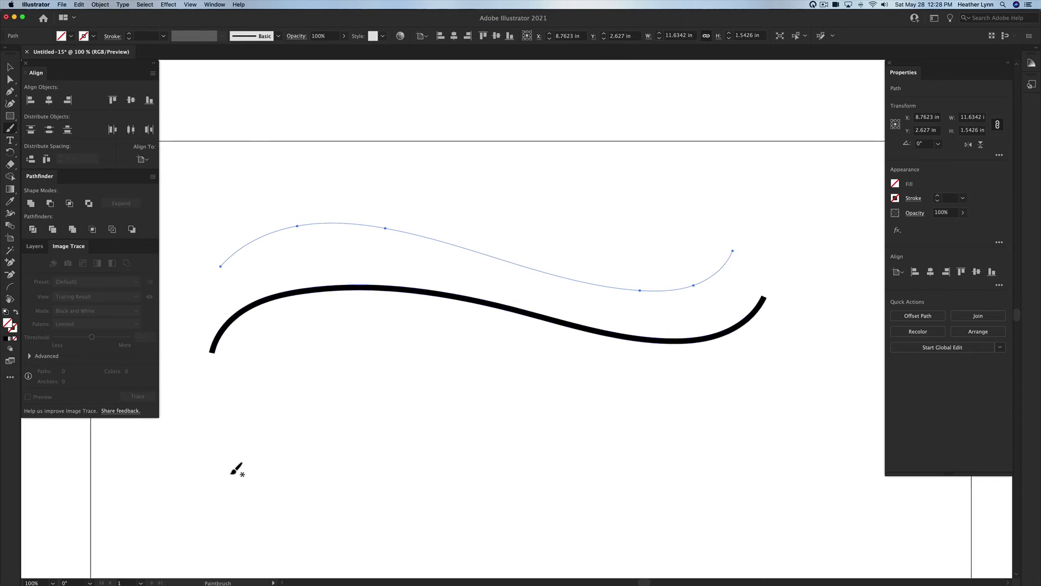
{"action": "mouse_move", "coordinate": [231, 471]}
{"action": "left_mouse_down"}
{"action": "mouse_move", "coordinate": [290, 433]}
{"action": "mouse_move", "coordinate": [384, 418]}
{"action": "mouse_move", "coordinate": [493, 430]}
{"action": "mouse_move", "coordinate": [615, 464]}
{"action": "mouse_move", "coordinate": [675, 452]}
{"action": "mouse_move", "coordinate": [705, 427]}
{"action": "left_mouse_up"}
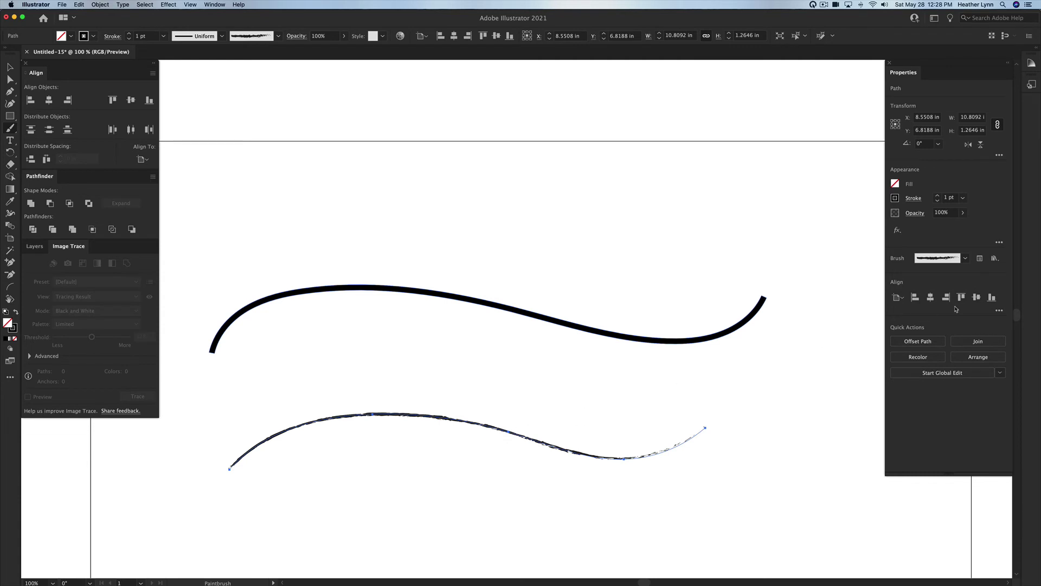
Step: Try 16 pt and 10 pt stroke weights on the new brush curve, settle on 5 pt, and deselect it
{"action": "left_click", "coordinate": [963, 198]}
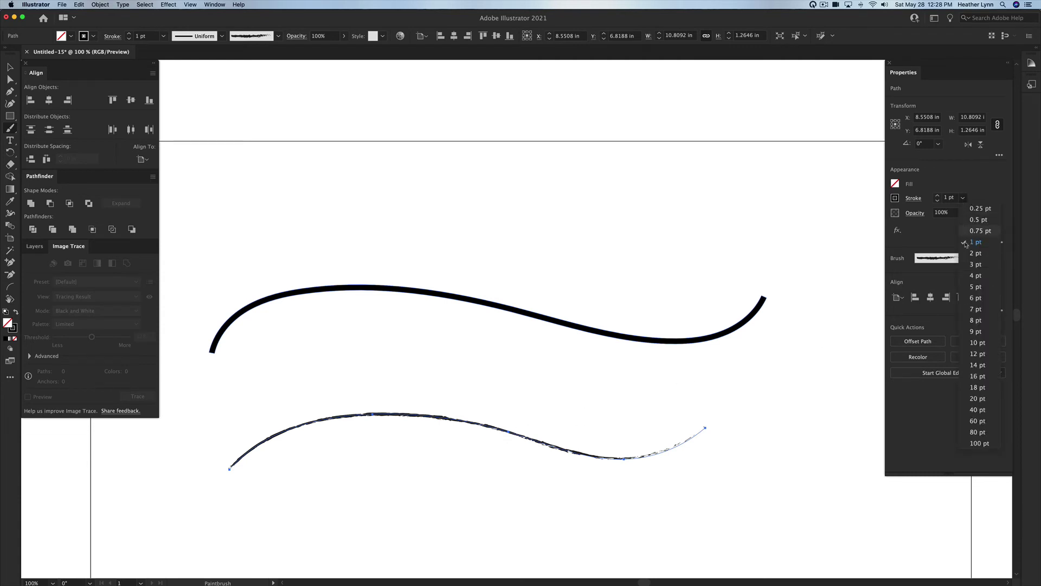
{"action": "left_click", "coordinate": [978, 378]}
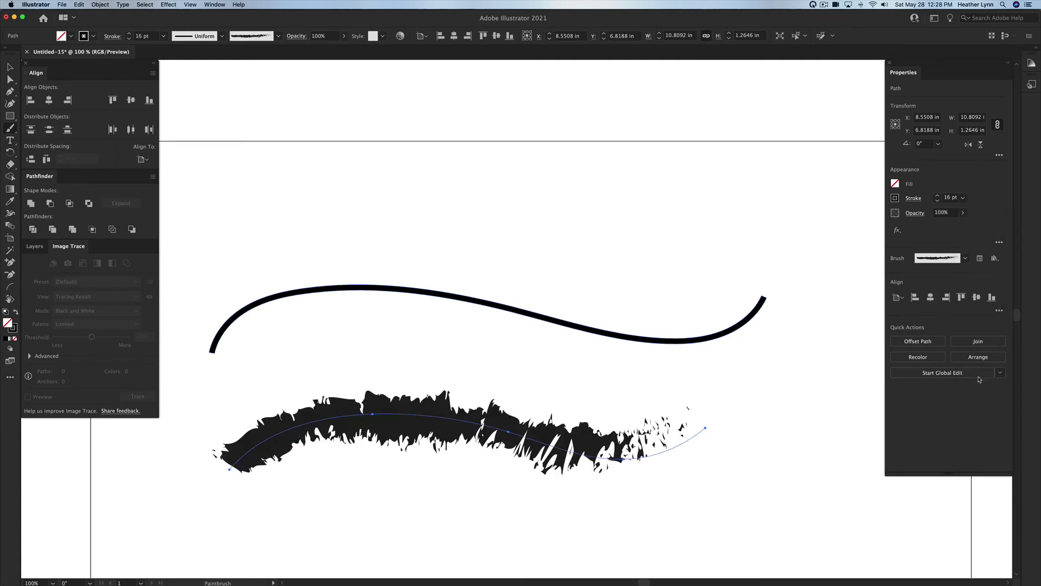
{"action": "left_click", "coordinate": [963, 198]}
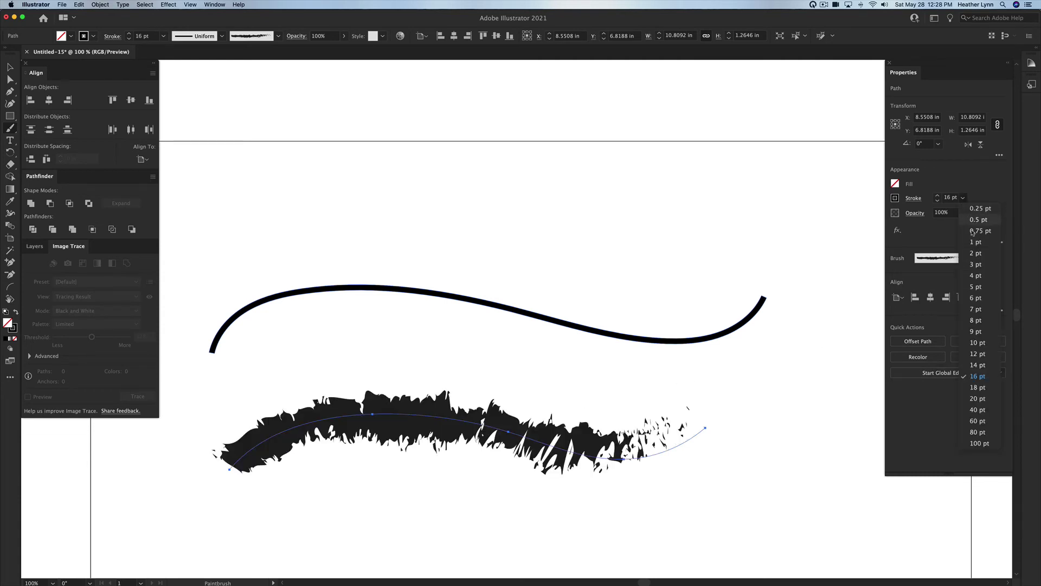
{"action": "left_click", "coordinate": [979, 343]}
{"action": "left_click", "coordinate": [963, 198]}
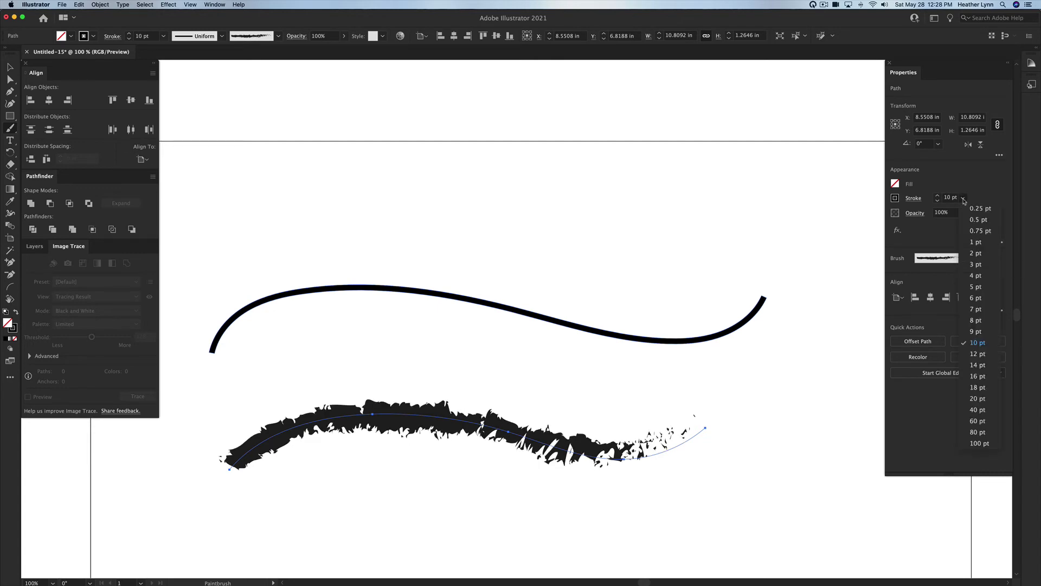
{"action": "left_click", "coordinate": [975, 287]}
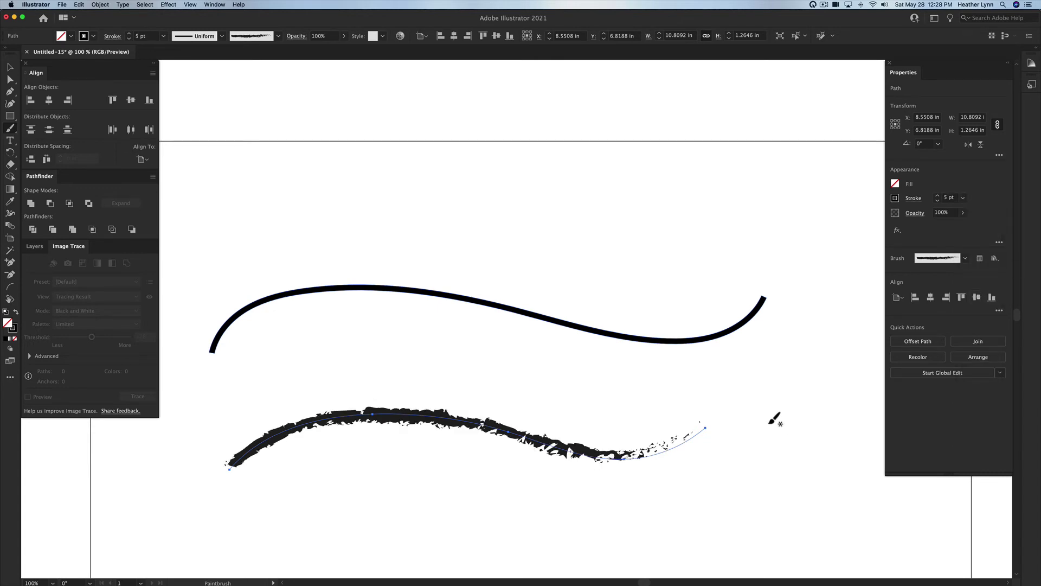
{"action": "key", "text": "v"}
{"action": "left_click", "coordinate": [630, 487]}
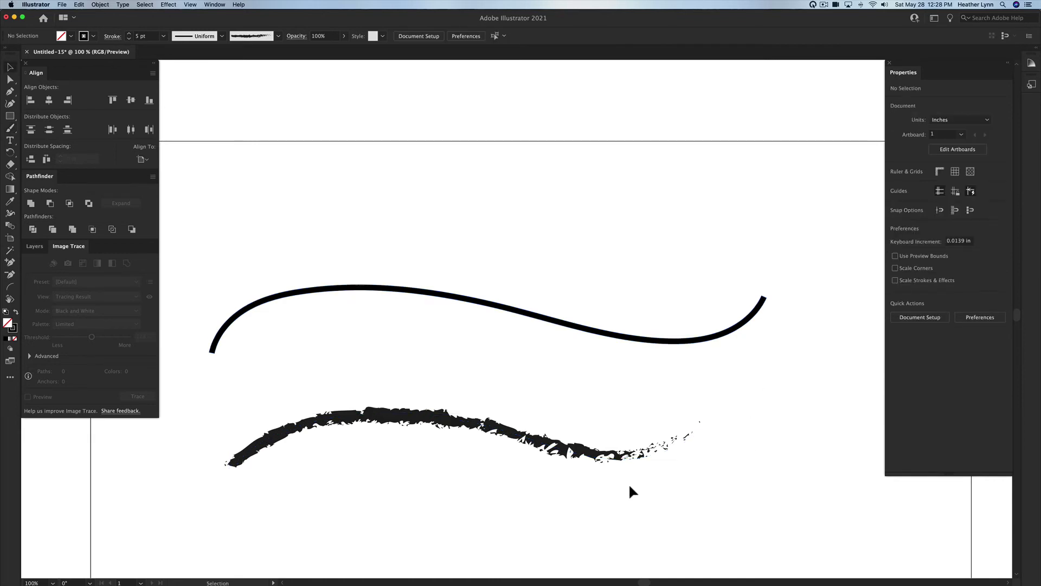
Step: Compare the textured brush curve in Outline and Preview modes, both selected and deselected
{"action": "left_click", "coordinate": [555, 446]}
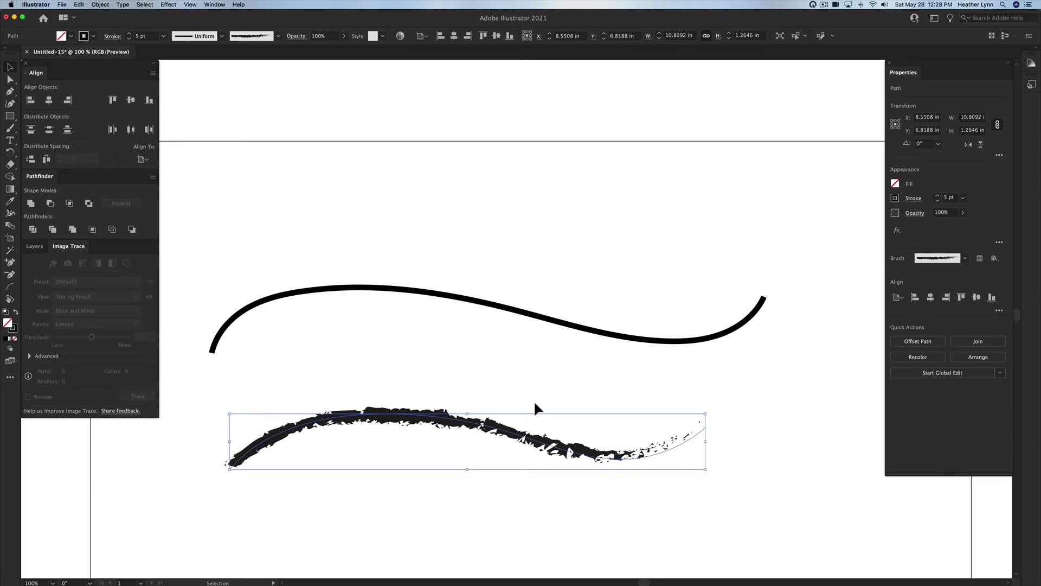
{"action": "key", "text": "super+y"}
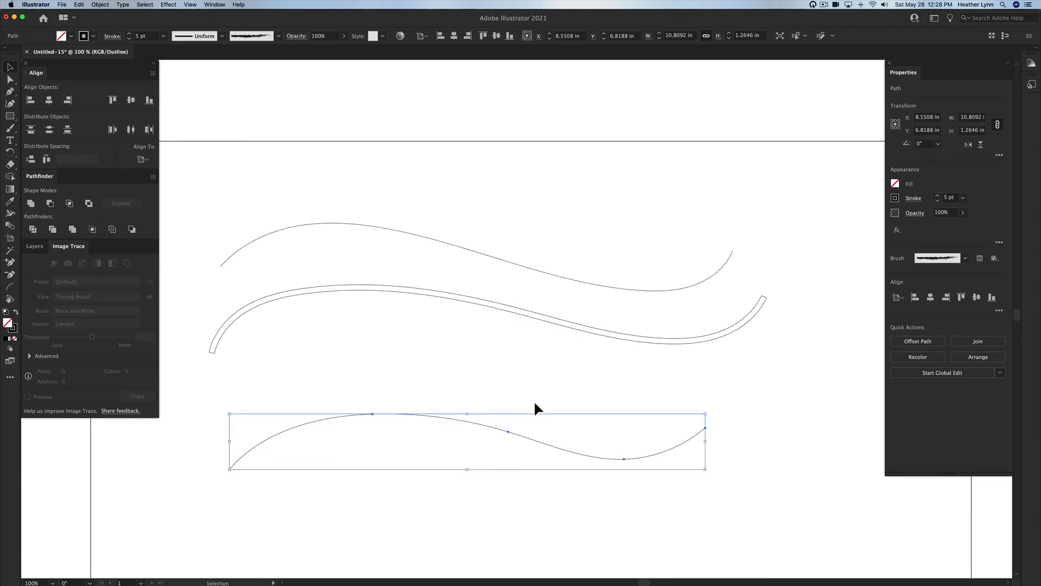
{"action": "key", "text": "super+y"}
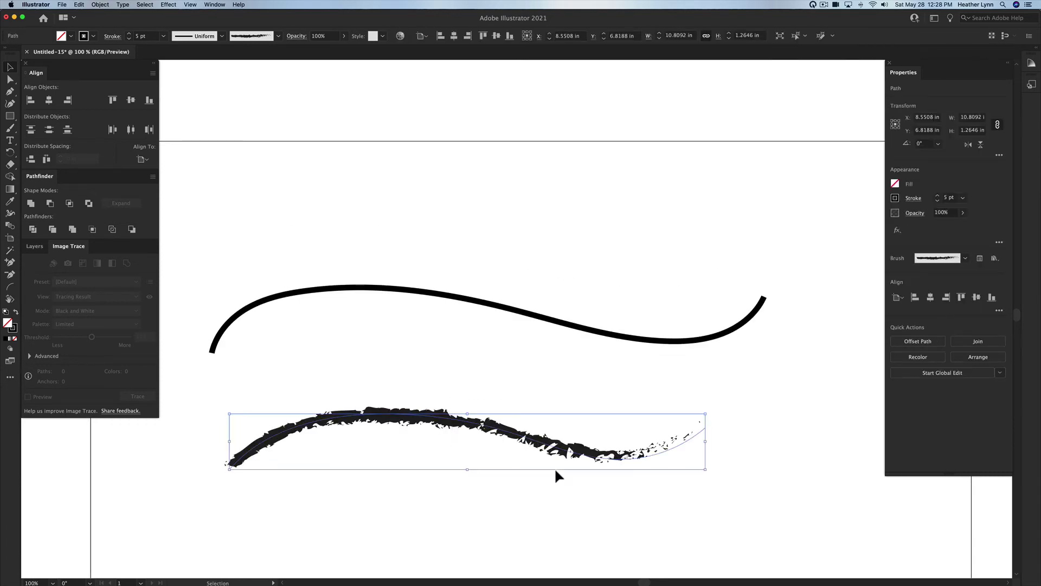
{"action": "left_click", "coordinate": [554, 470]}
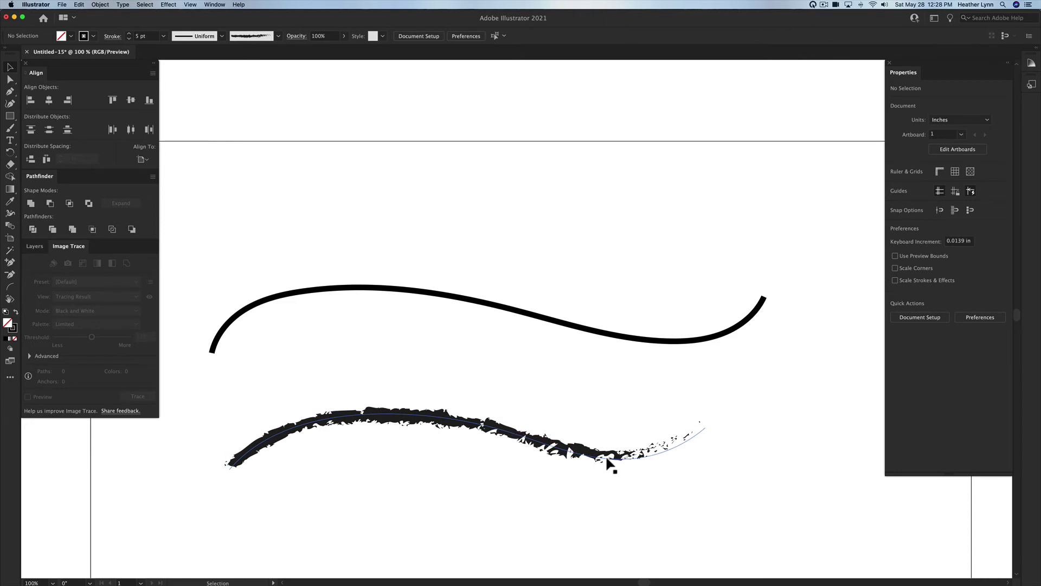
{"action": "key", "text": "super+y"}
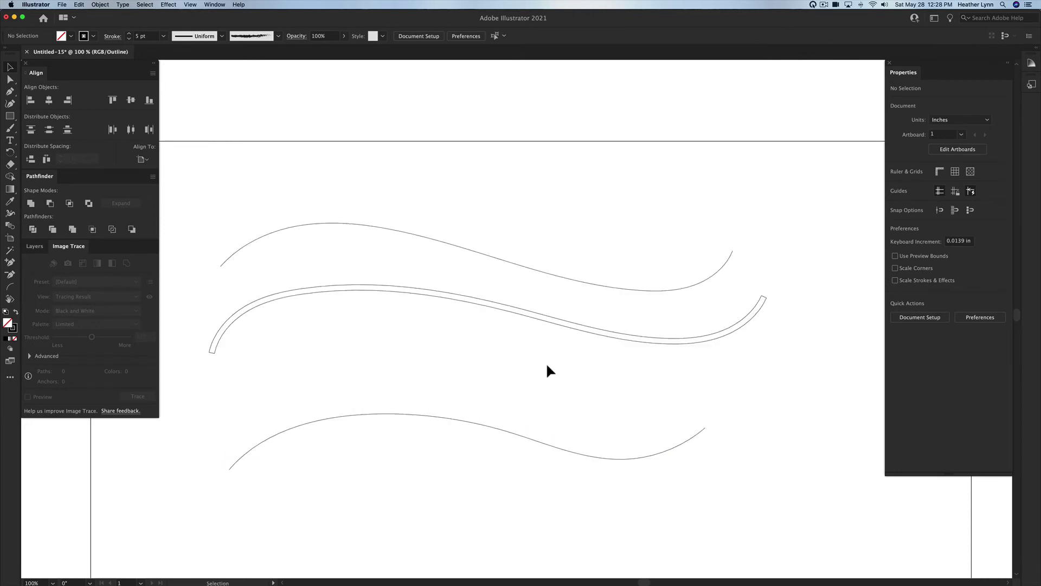
{"action": "key", "text": "super+y"}
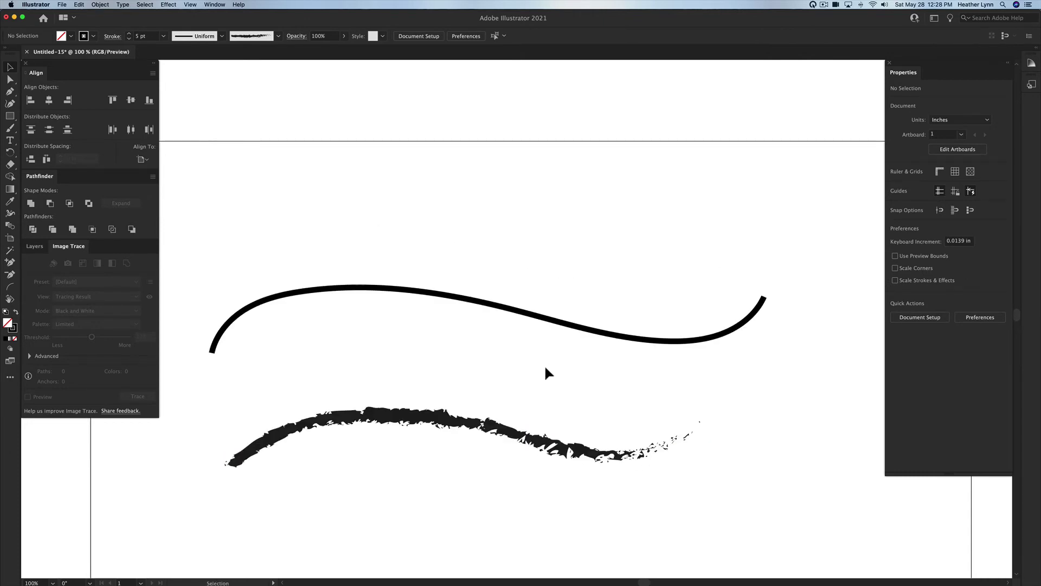
Step: Expand the appearance of the textured brush curve and inspect its rough edges up close
{"action": "left_click_drag", "start_coordinate": [434, 378], "coordinate": [493, 446]}
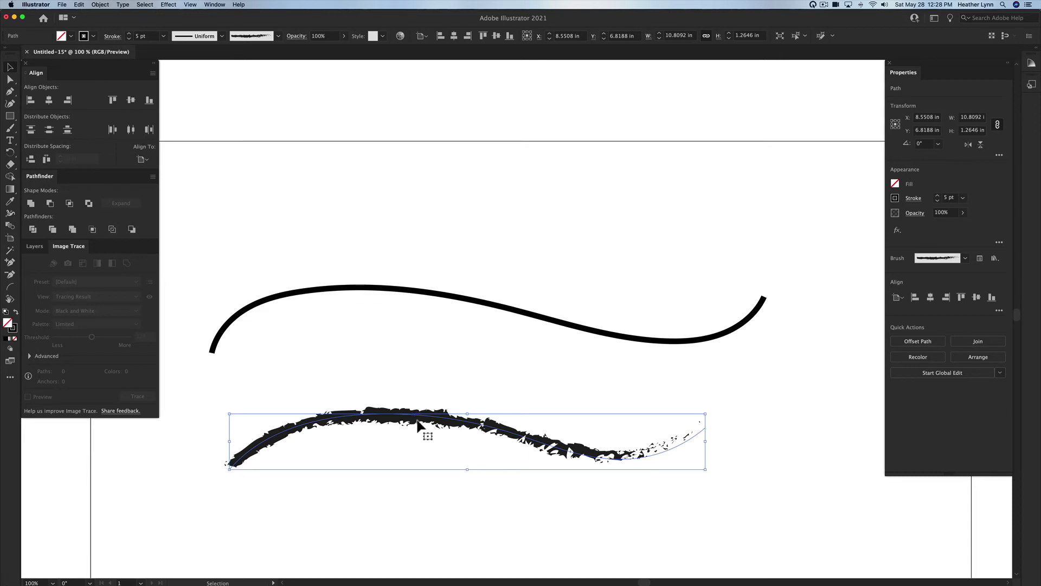
{"action": "left_click", "coordinate": [100, 4]}
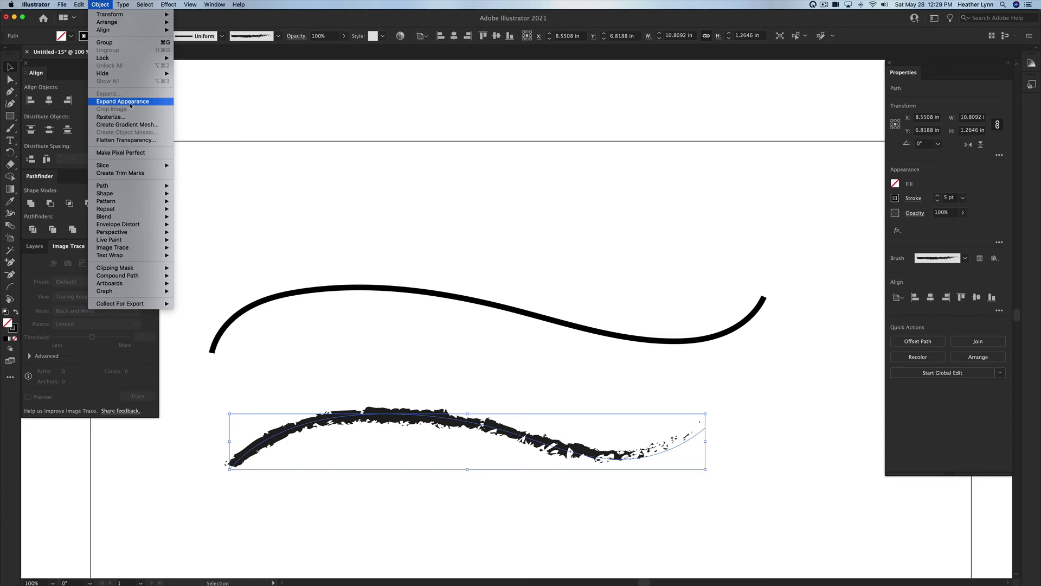
{"action": "left_click", "coordinate": [130, 102]}
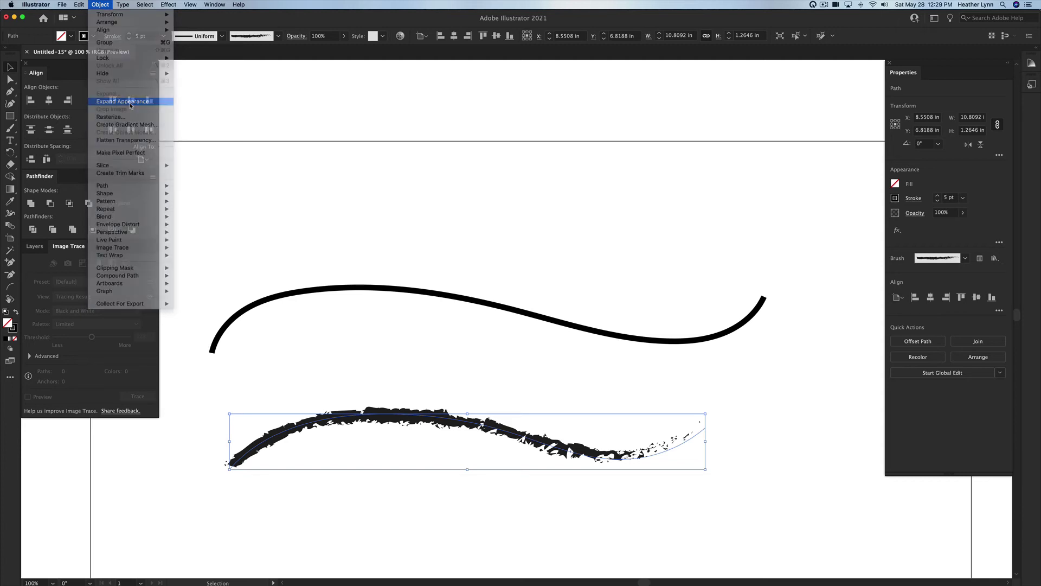
{"action": "left_click", "coordinate": [106, 5]}
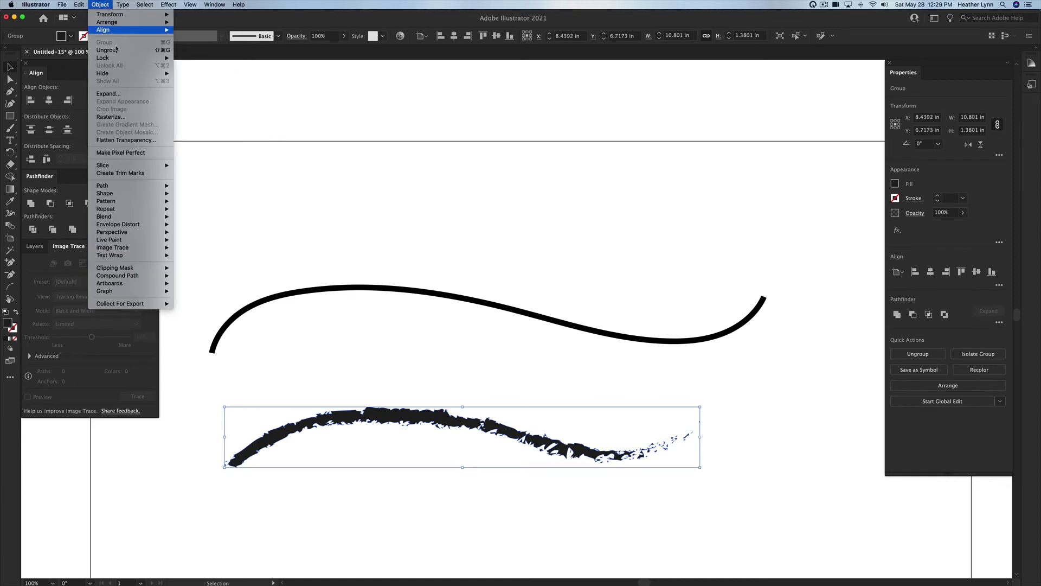
{"action": "left_click", "coordinate": [131, 100]}
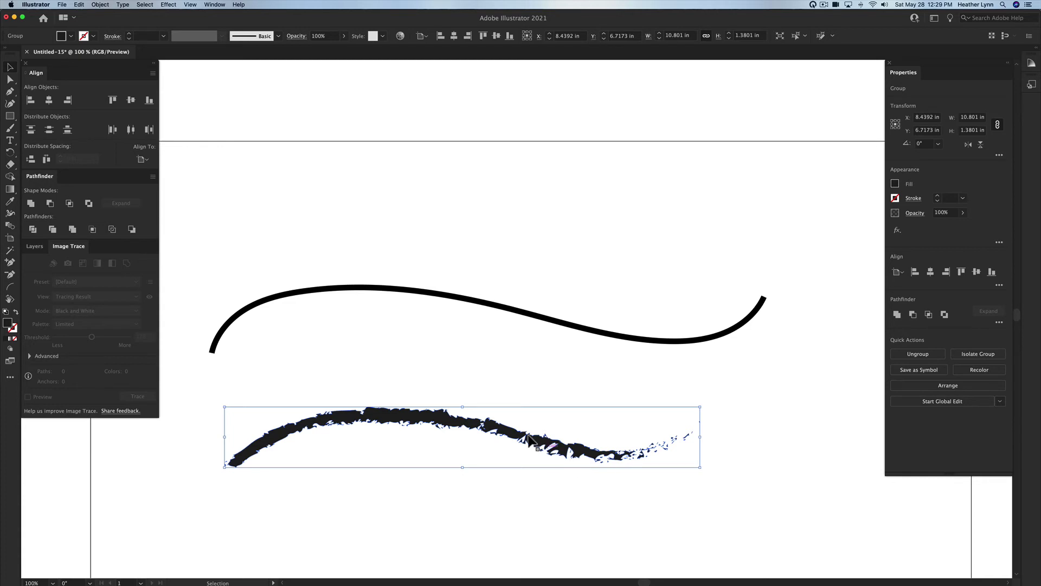
{"action": "scroll", "coordinate": [629, 461], "scroll_direction": "up", "scroll_amount": 5}
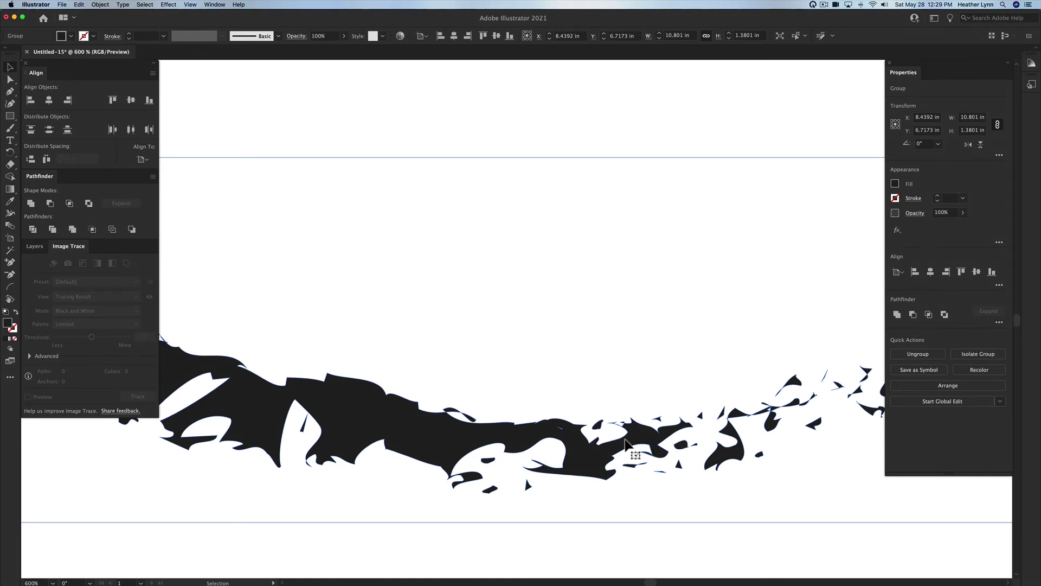
{"action": "scroll", "coordinate": [644, 441], "scroll_direction": "down", "scroll_amount": 4}
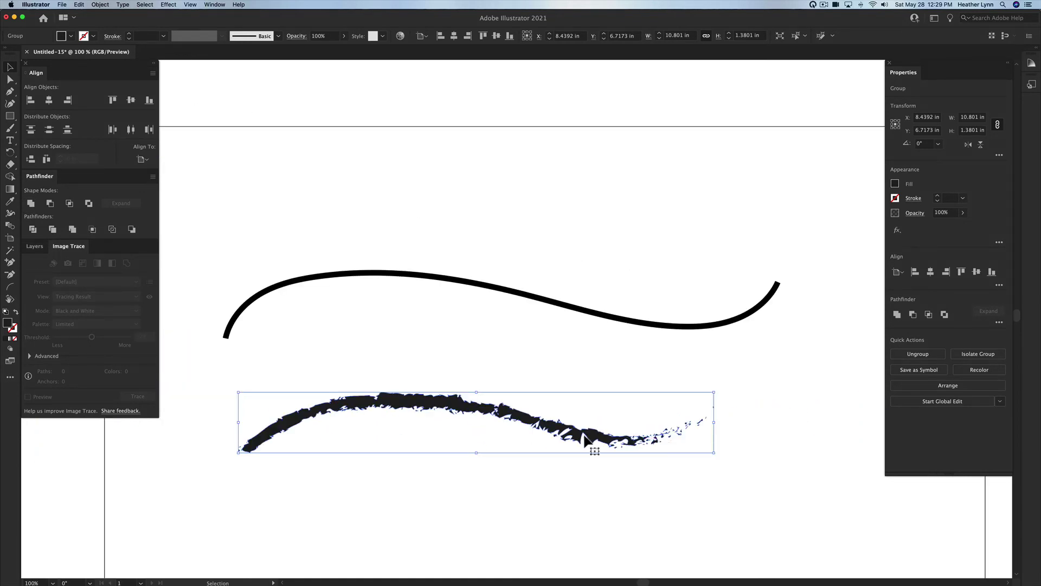
Step: Compare the expanded textured curve's jagged edges up close in Outline and Preview modes, both selected and deselected
{"action": "left_click", "coordinate": [551, 366]}
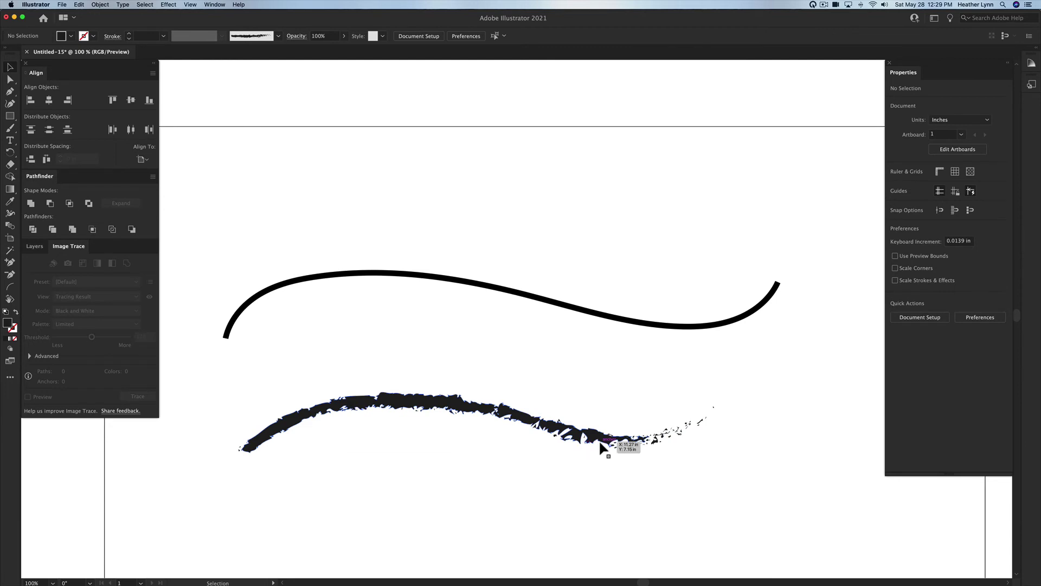
{"action": "key", "text": "super+y"}
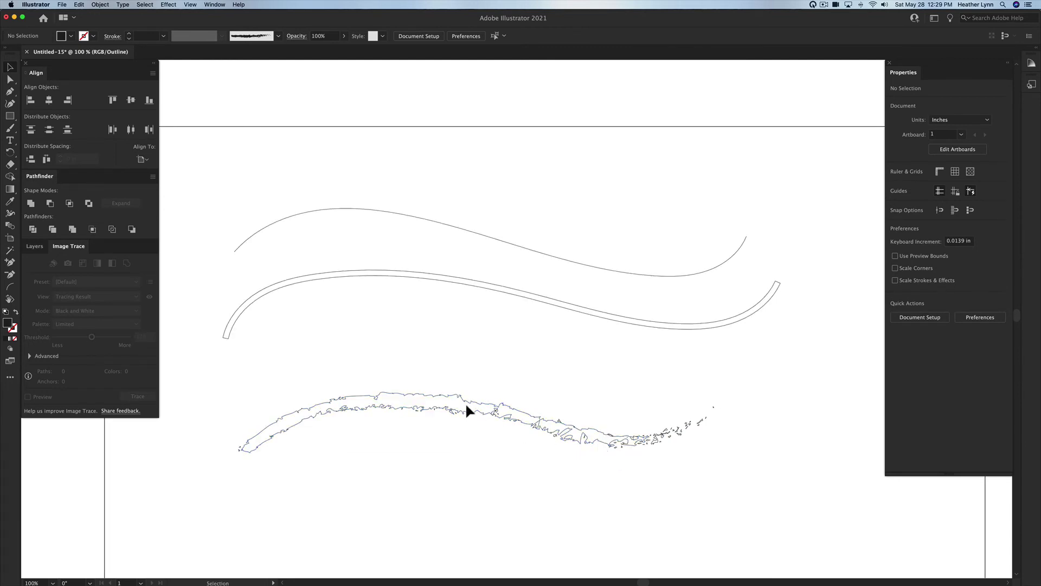
{"action": "left_click_drag", "start_coordinate": [487, 392], "coordinate": [495, 407]}
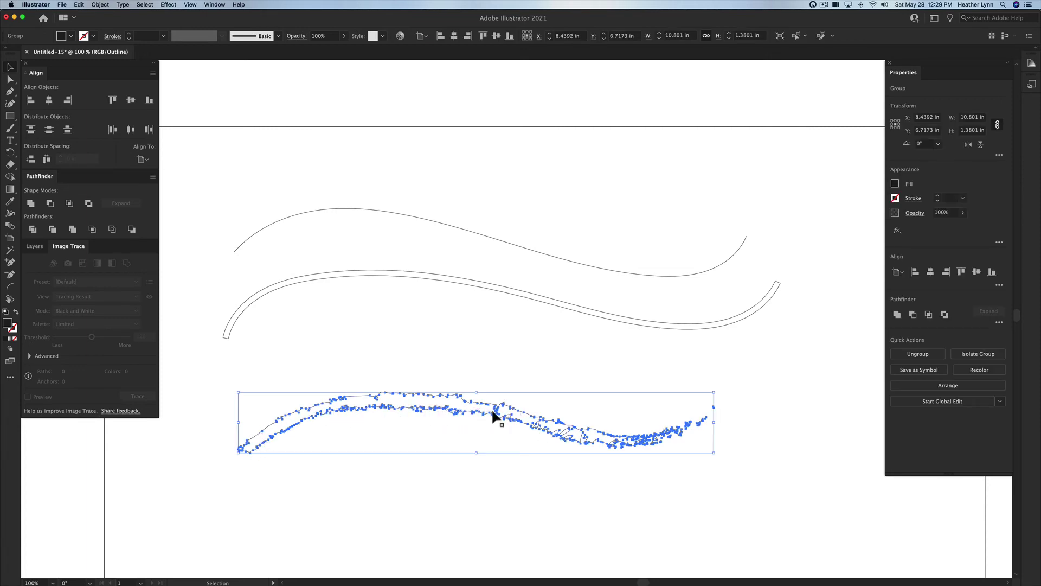
{"action": "scroll", "coordinate": [548, 421], "scroll_direction": "up", "scroll_amount": 6}
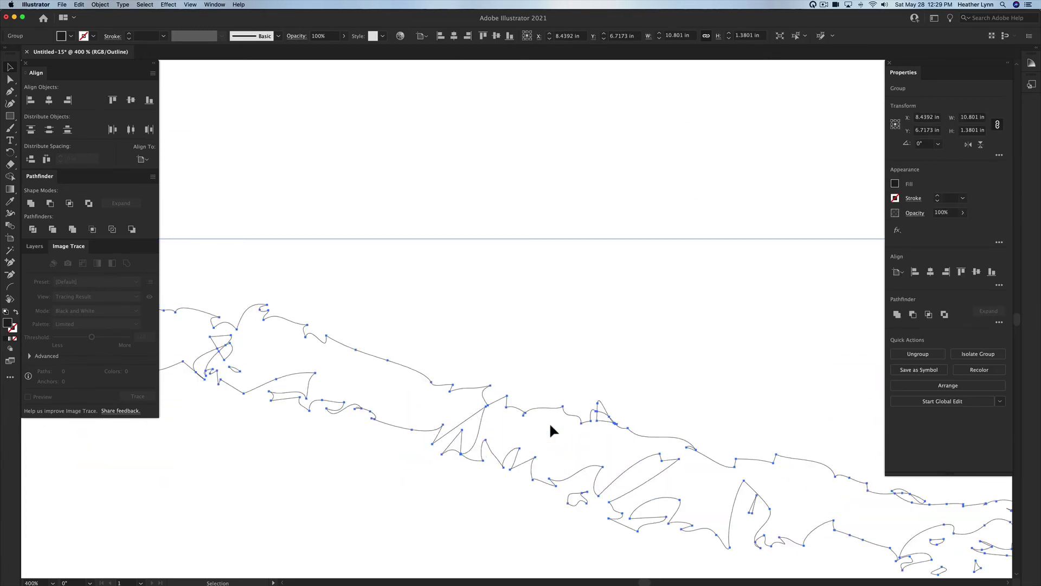
{"action": "scroll", "coordinate": [629, 425], "scroll_direction": "up", "scroll_amount": 3}
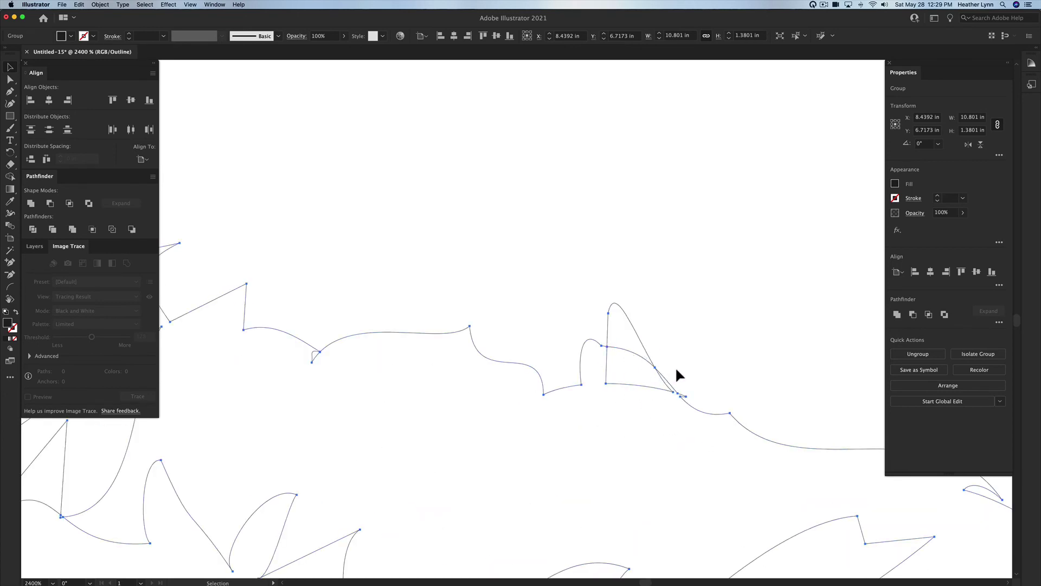
{"action": "left_click", "coordinate": [698, 367]}
{"action": "key", "text": "super+y"}
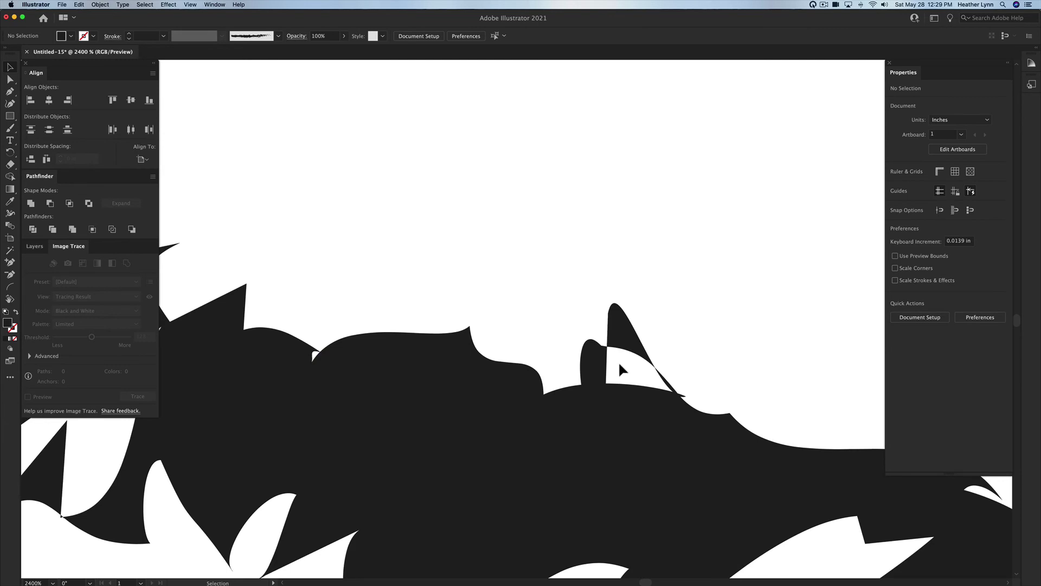
{"action": "key", "text": "super+y"}
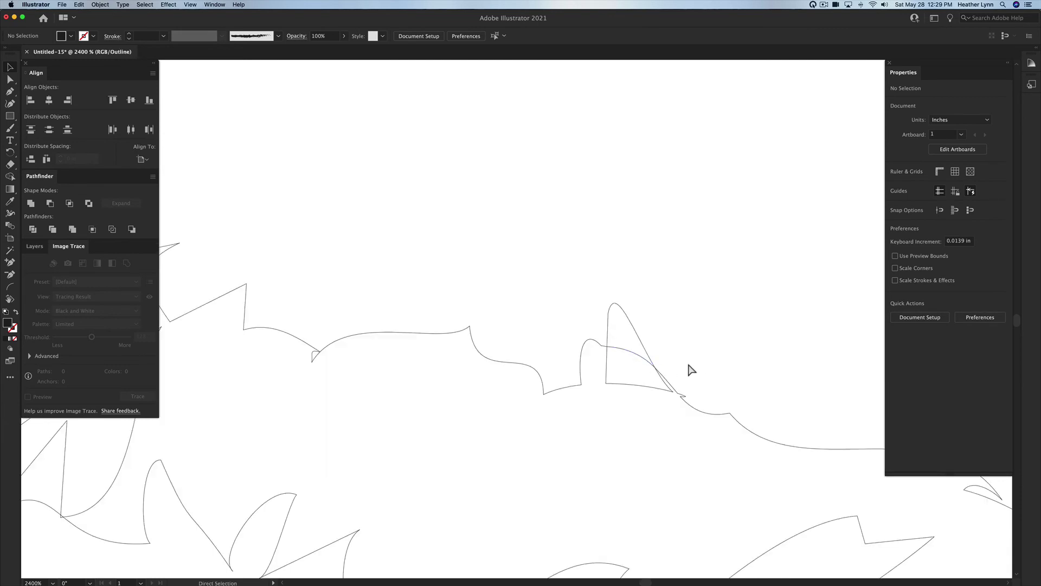
{"action": "key", "text": "super+y"}
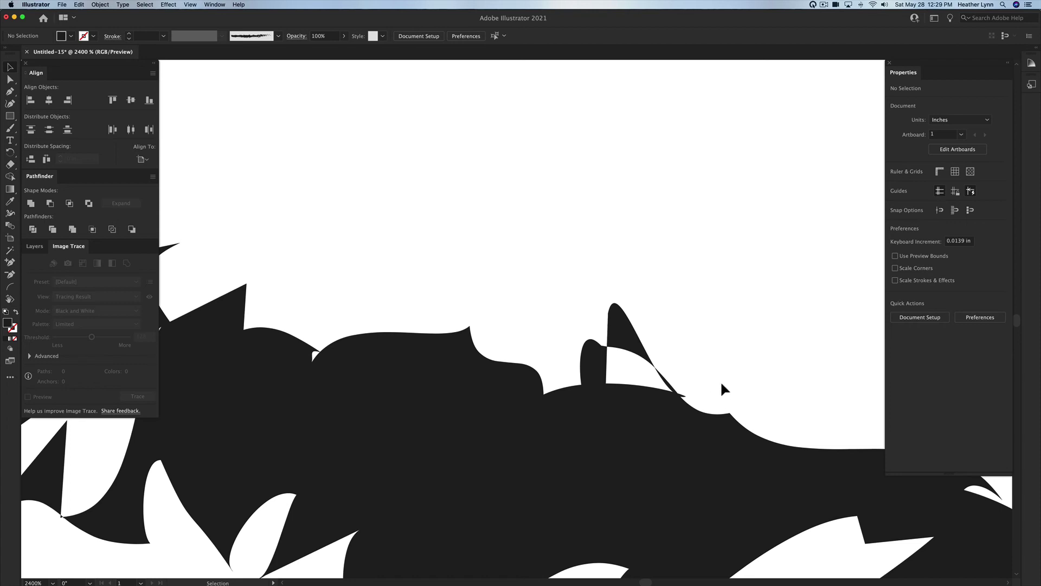
Step: Smooth the spiky bump on the textured curve's upper edge by redrawing that stretch with the Pencil tool
{"action": "scroll", "coordinate": [721, 386], "scroll_direction": "down", "scroll_amount": 2}
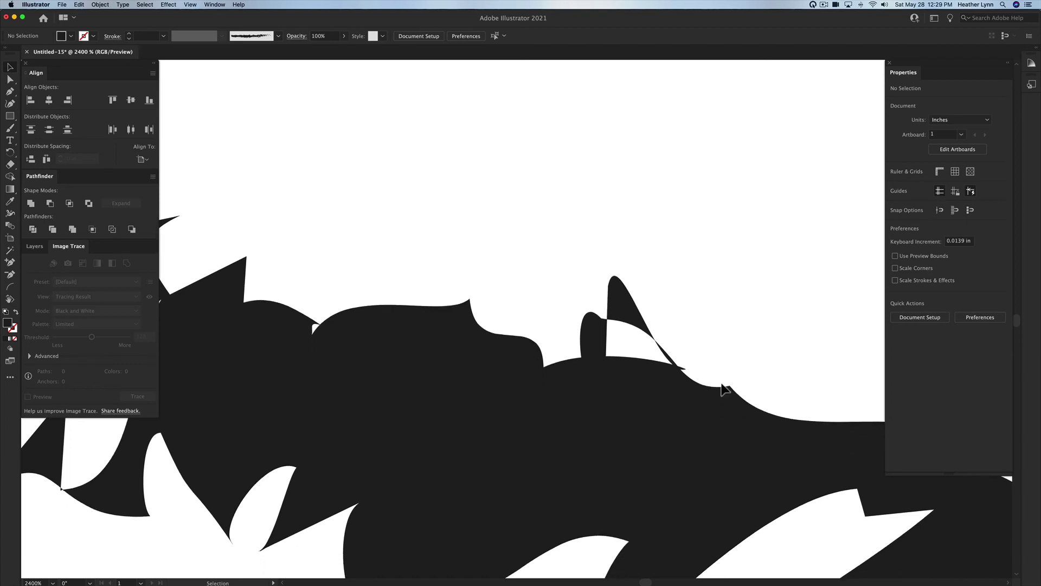
{"action": "scroll", "coordinate": [721, 386], "scroll_direction": "down", "scroll_amount": 2}
{"action": "scroll", "coordinate": [721, 383], "scroll_direction": "right", "scroll_amount": 2}
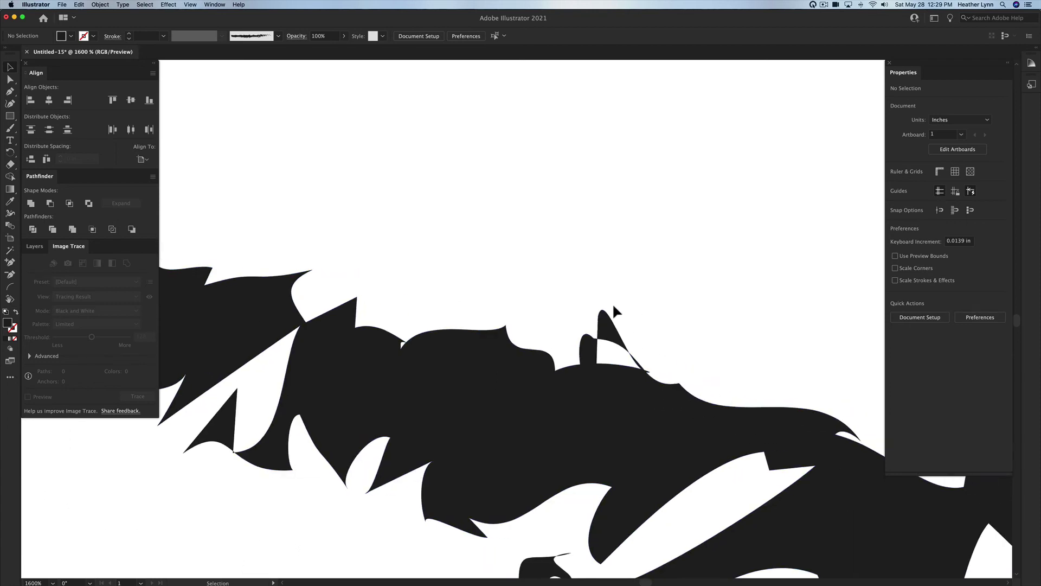
{"action": "left_click", "coordinate": [662, 413]}
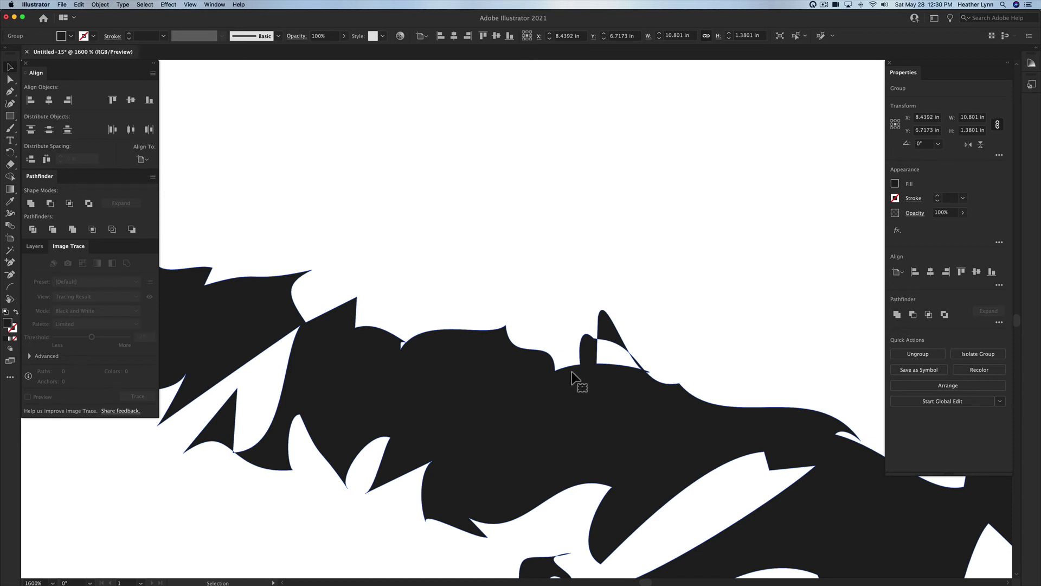
{"action": "key", "text": "n"}
{"action": "left_click_drag", "start_coordinate": [566, 371], "coordinate": [679, 383]}
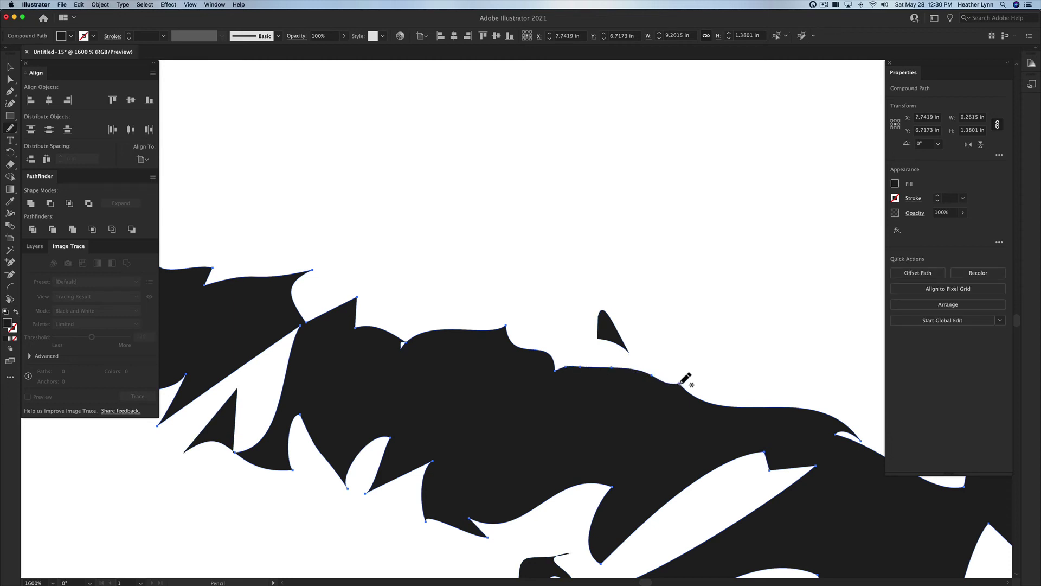
Step: Delete the pointed fragment left floating above the smoothed edge
{"action": "key", "text": "a"}
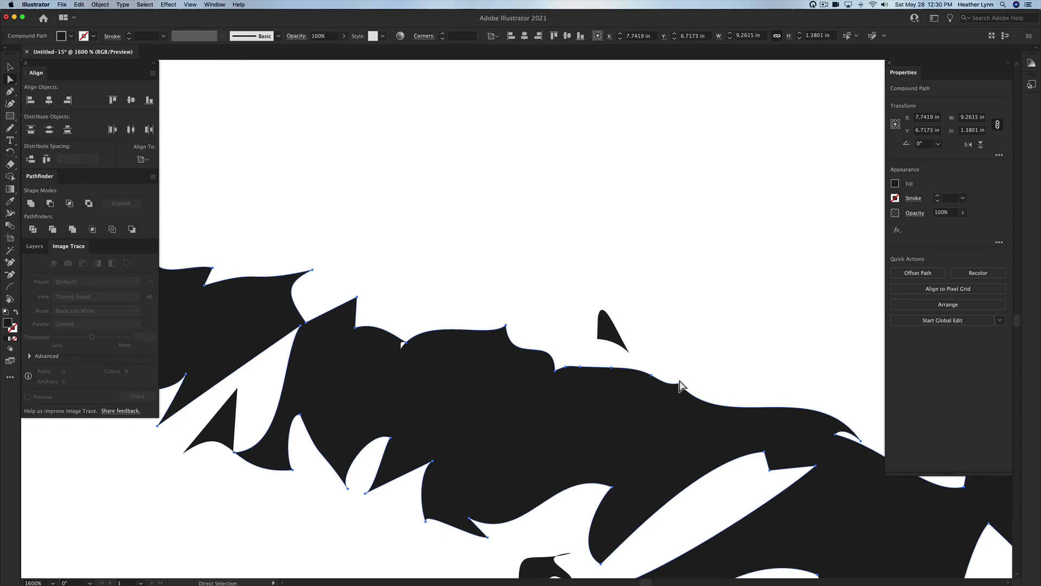
{"action": "left_click", "coordinate": [611, 331]}
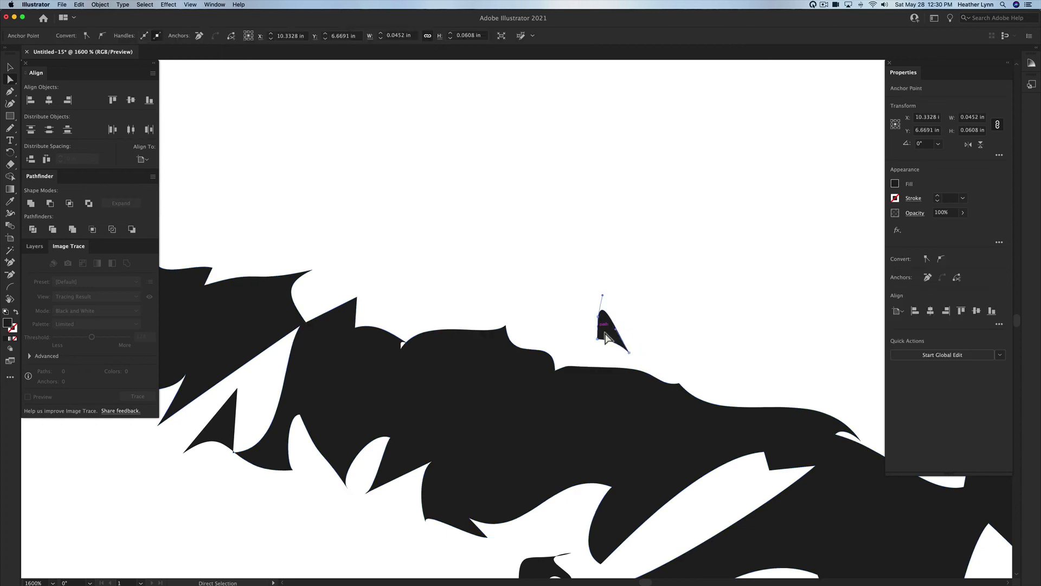
{"action": "key", "text": "Delete"}
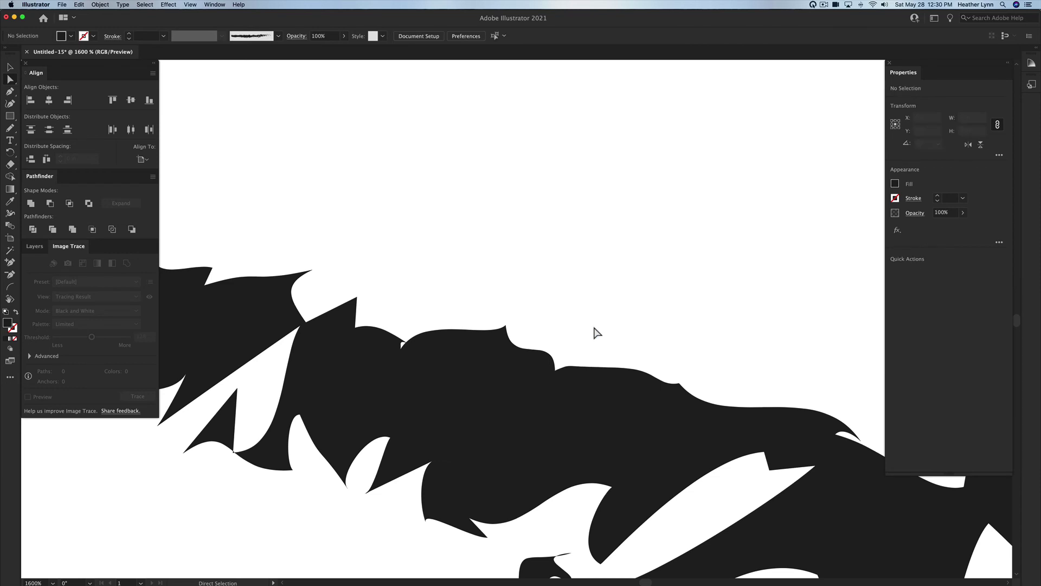
Step: Redraw the spiky upper edge near the textured curve's fading tail as a smooth rounded bump with the Pencil tool
{"action": "scroll", "coordinate": [611, 351], "scroll_direction": "down", "scroll_amount": 5}
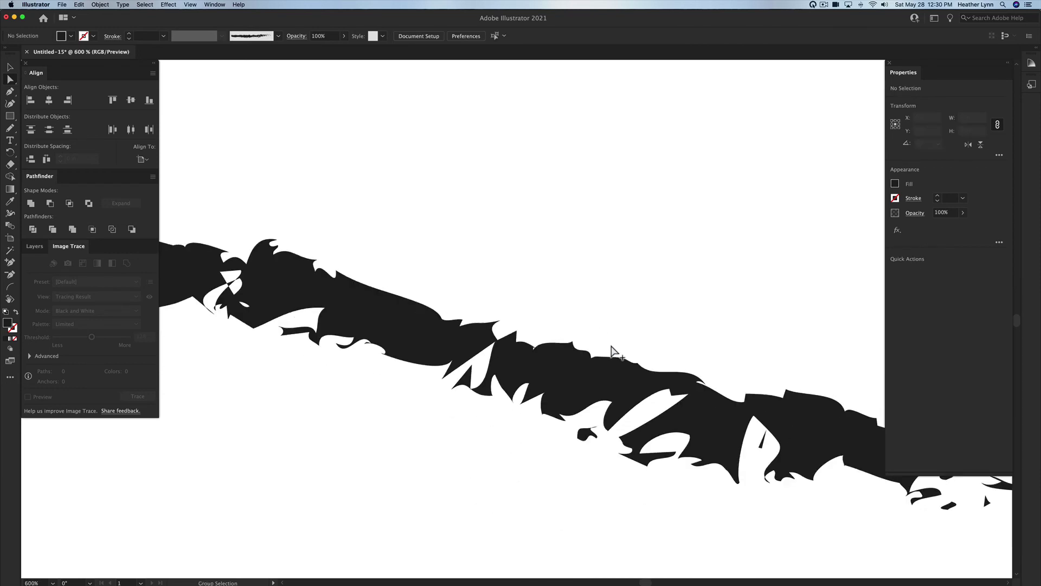
{"action": "scroll", "coordinate": [797, 404], "scroll_direction": "up", "scroll_amount": 6}
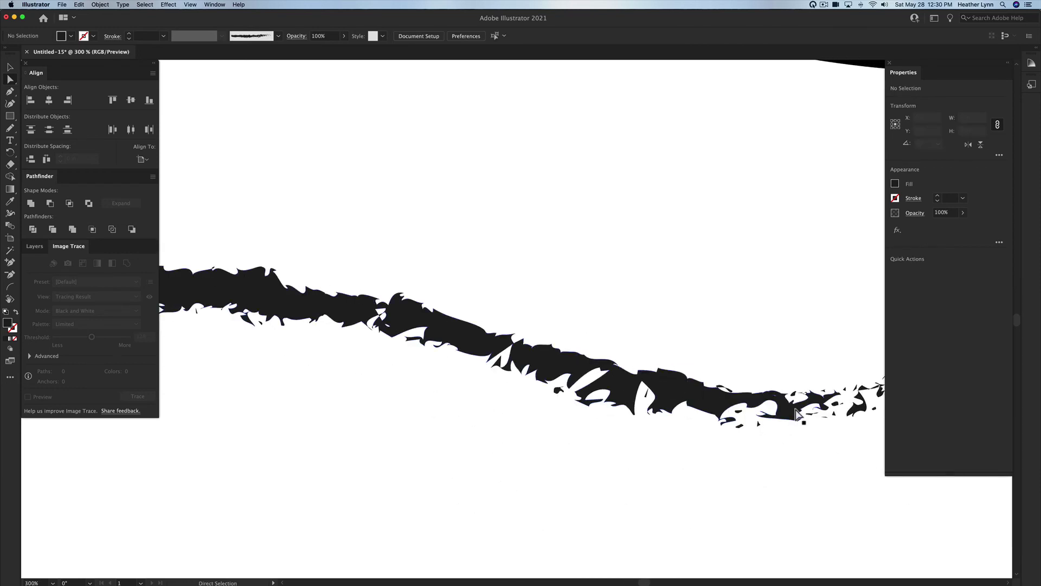
{"action": "scroll", "coordinate": [796, 402], "scroll_direction": "up", "scroll_amount": 2}
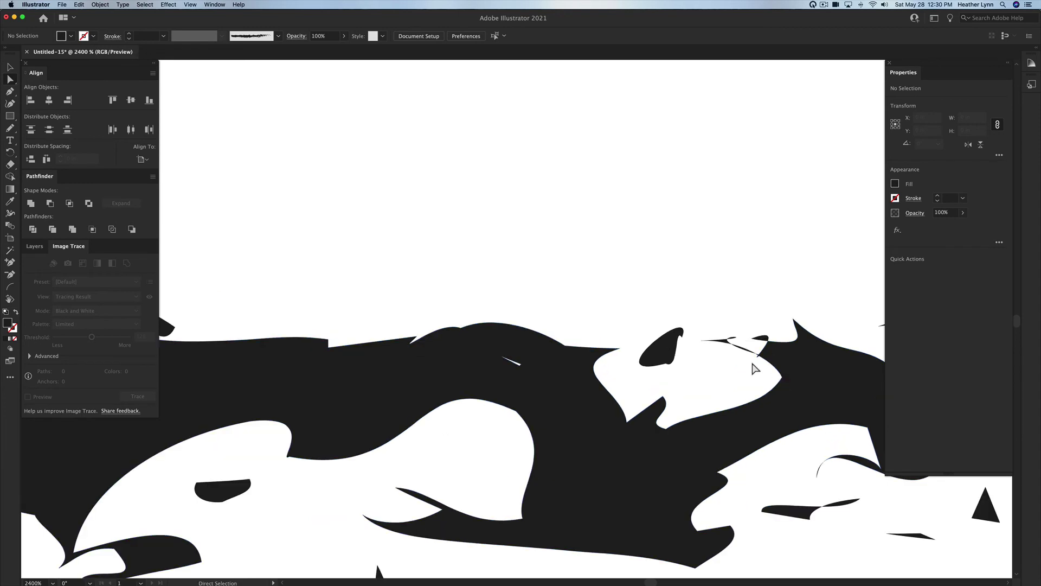
{"action": "key", "text": "v"}
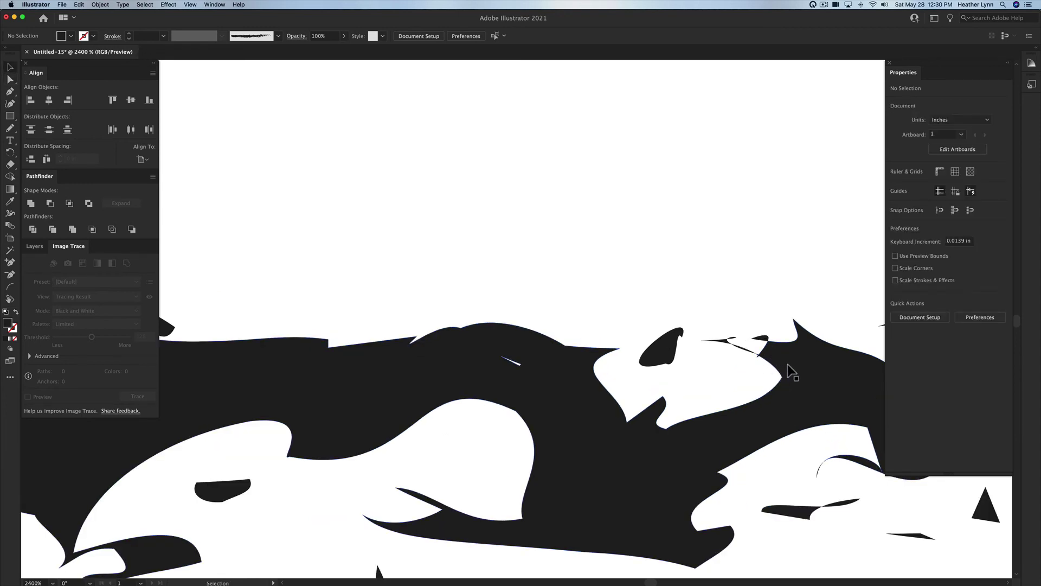
{"action": "left_click", "coordinate": [790, 370]}
{"action": "key", "text": "Left"}
{"action": "key", "text": "Left"}
{"action": "key", "text": "Left"}
{"action": "key", "text": "Left"}
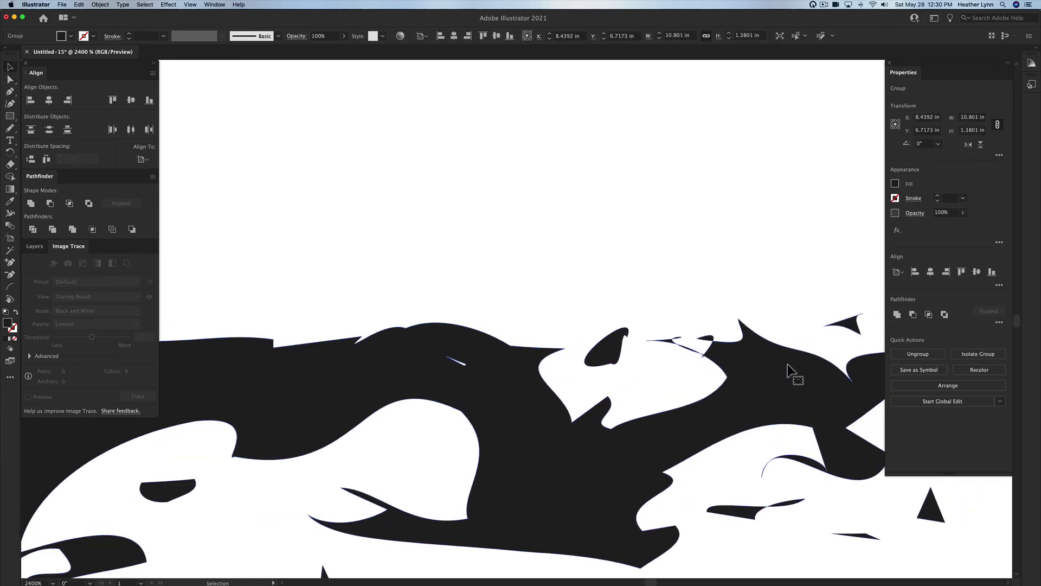
{"action": "key", "text": "n"}
{"action": "mouse_move", "coordinate": [784, 350]}
{"action": "left_mouse_down"}
{"action": "mouse_move", "coordinate": [739, 363]}
{"action": "mouse_move", "coordinate": [720, 391]}
{"action": "left_mouse_up"}
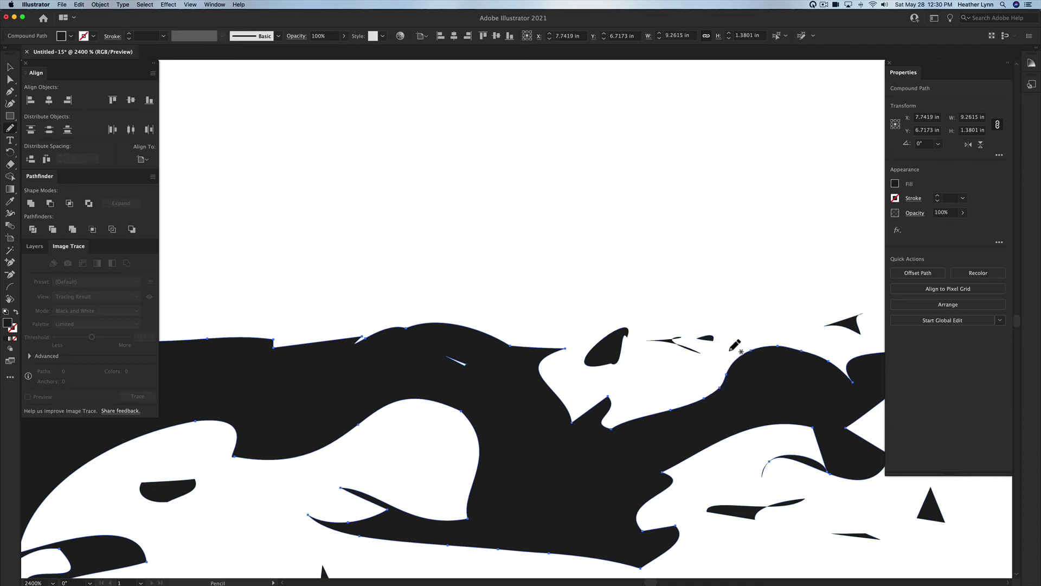
Step: Delete the small stray fragments floating above the redrawn edge near the tail
{"action": "key", "text": "a"}
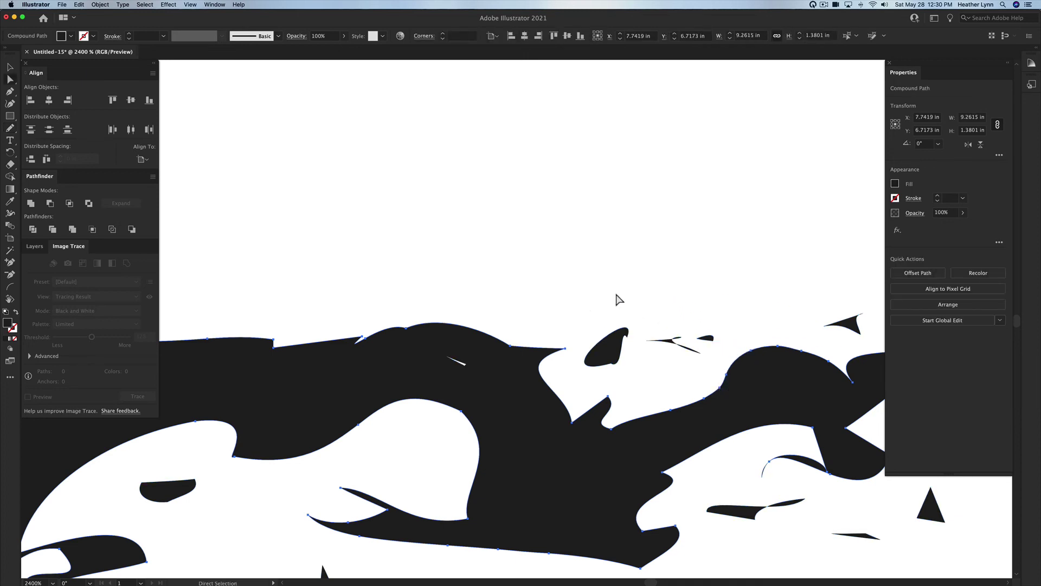
{"action": "left_click_drag", "start_coordinate": [590, 290], "coordinate": [716, 365]}
{"action": "key", "text": "Delete"}
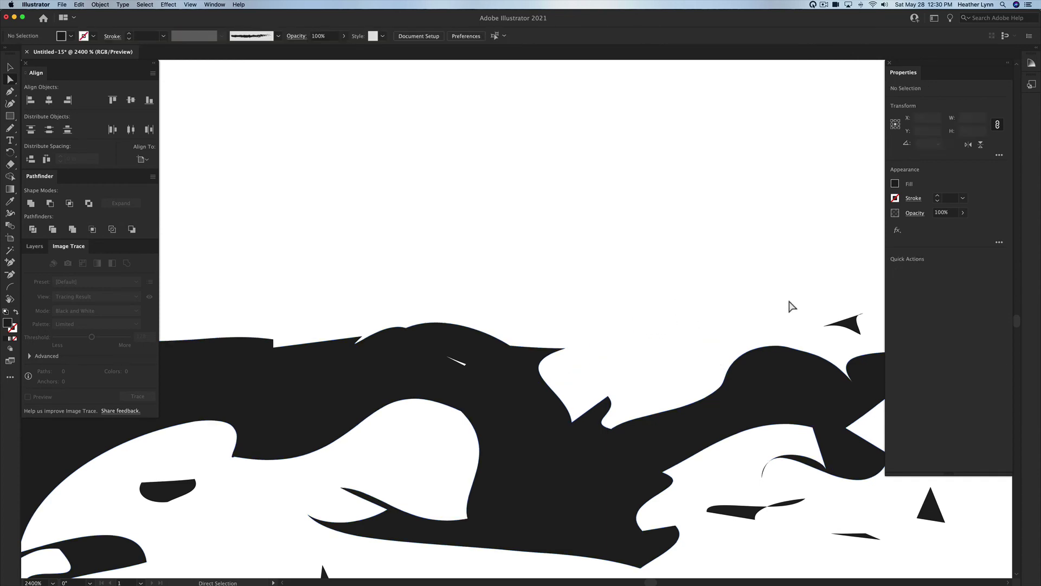
{"action": "left_click_drag", "start_coordinate": [797, 291], "coordinate": [837, 335]}
{"action": "key", "text": "Delete"}
{"action": "scroll", "coordinate": [657, 459], "scroll_direction": "down", "scroll_amount": 3}
{"action": "scroll", "coordinate": [596, 418], "scroll_direction": "down", "scroll_amount": 10}
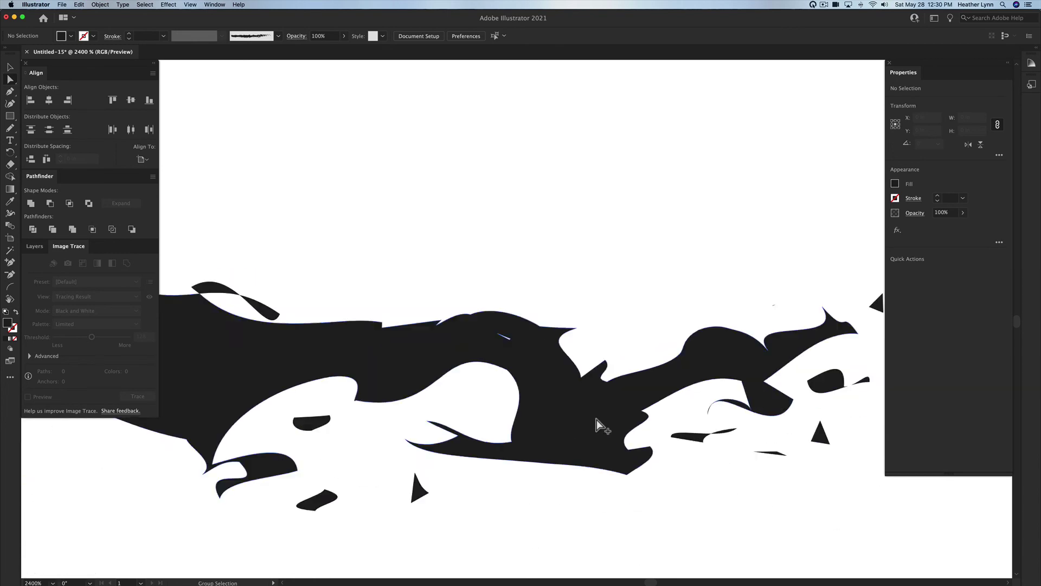
{"action": "scroll", "coordinate": [596, 422], "scroll_direction": "down", "scroll_amount": 3}
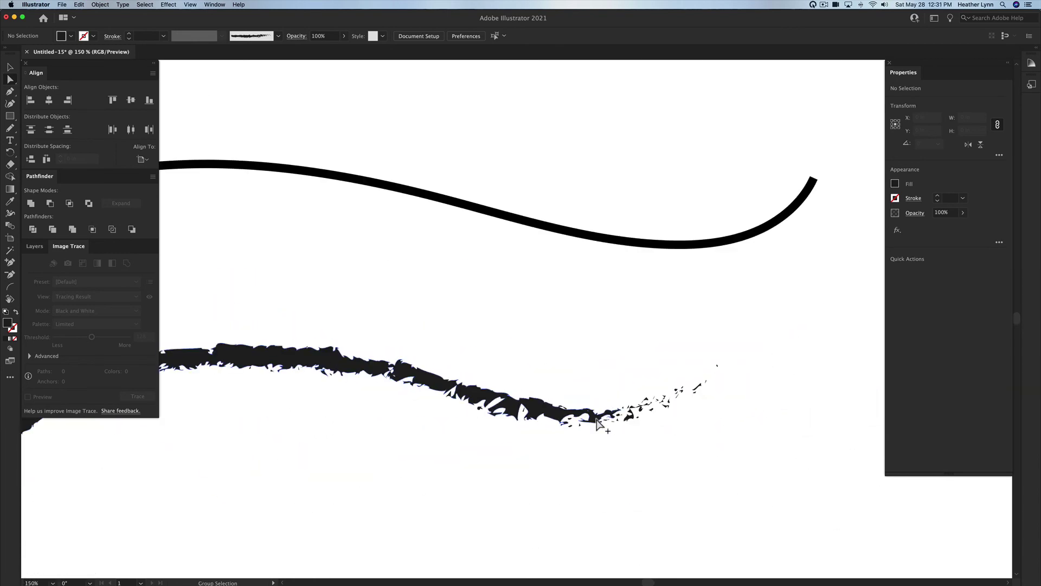
{"action": "scroll", "coordinate": [596, 419], "scroll_direction": "up", "scroll_amount": 8}
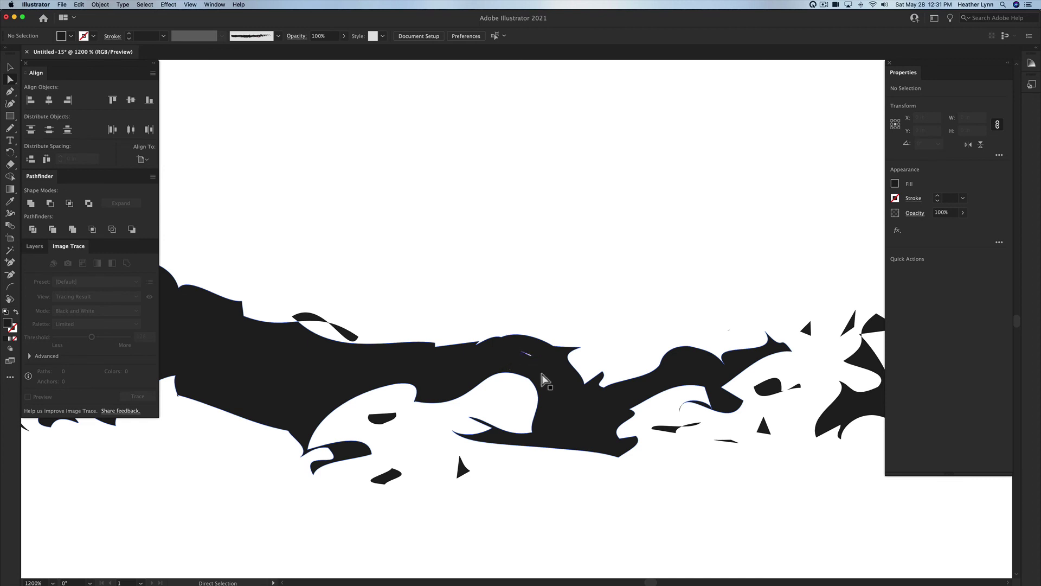
{"action": "scroll", "coordinate": [542, 374], "scroll_direction": "down", "scroll_amount": 7}
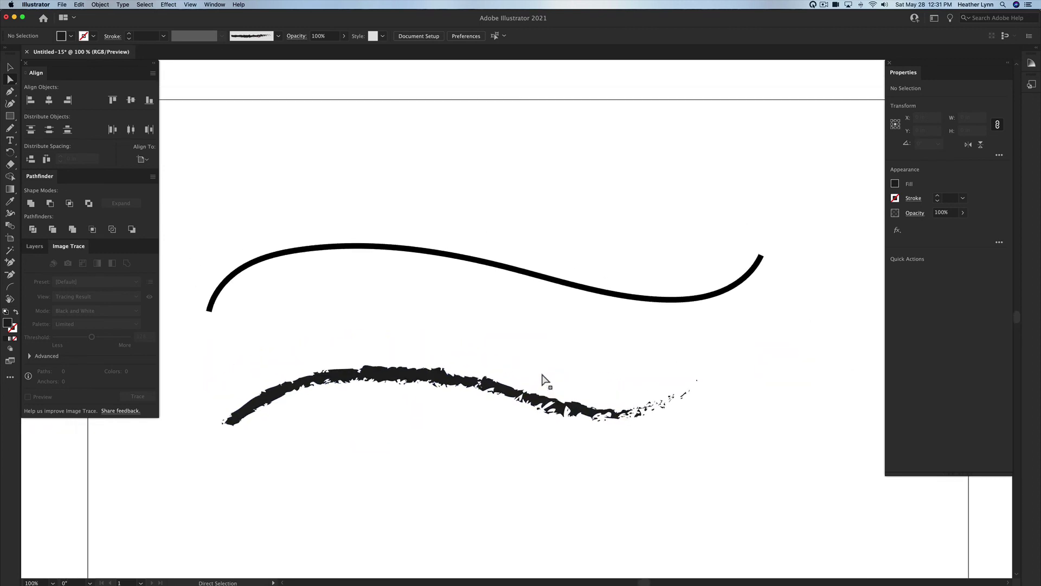
Step: Locate the invisible topmost path by selecting all artwork, give that path a 4 pt stroke, and deselect it
{"action": "key", "text": "super+a"}
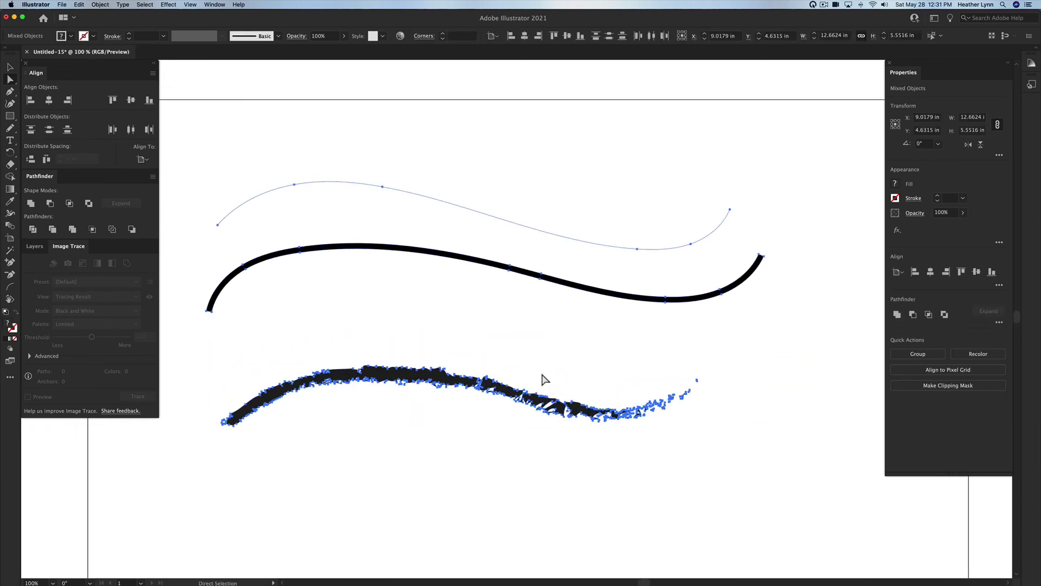
{"action": "key", "text": "v"}
{"action": "left_click", "coordinate": [615, 200]}
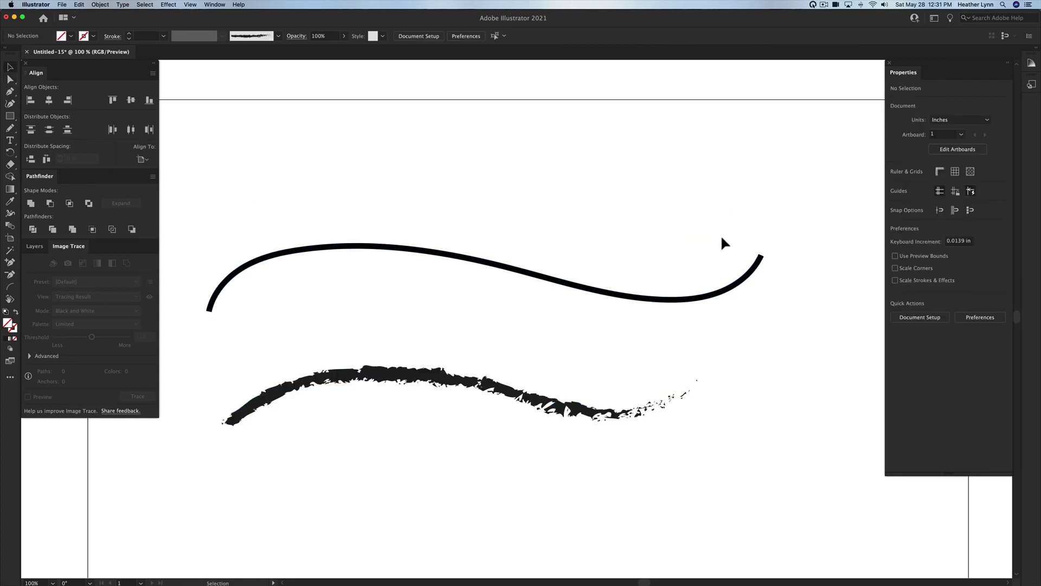
{"action": "left_click_drag", "start_coordinate": [687, 227], "coordinate": [692, 172]}
{"action": "left_click", "coordinate": [962, 197]}
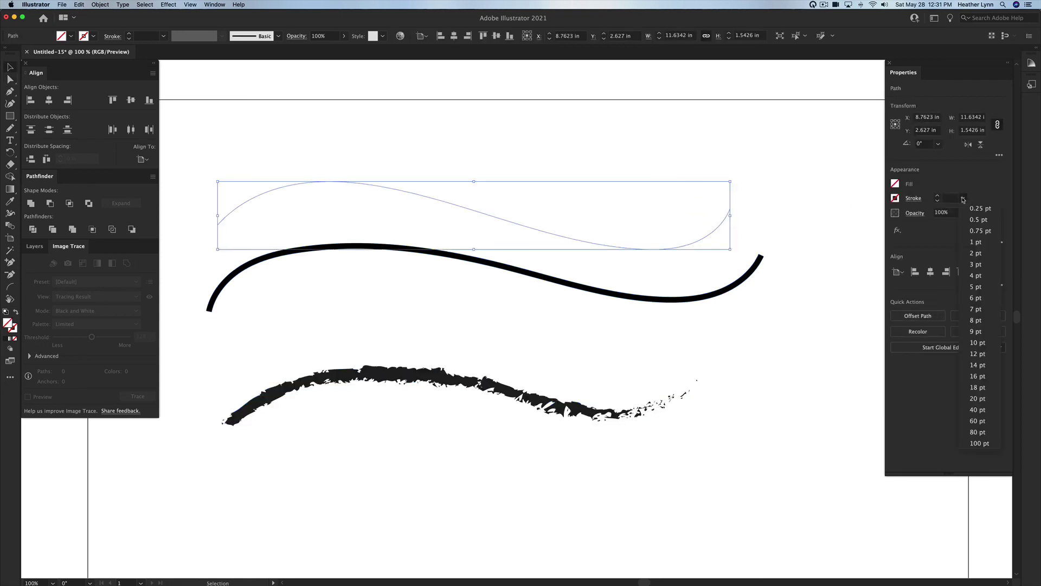
{"action": "left_click", "coordinate": [983, 275]}
{"action": "left_click", "coordinate": [784, 138]}
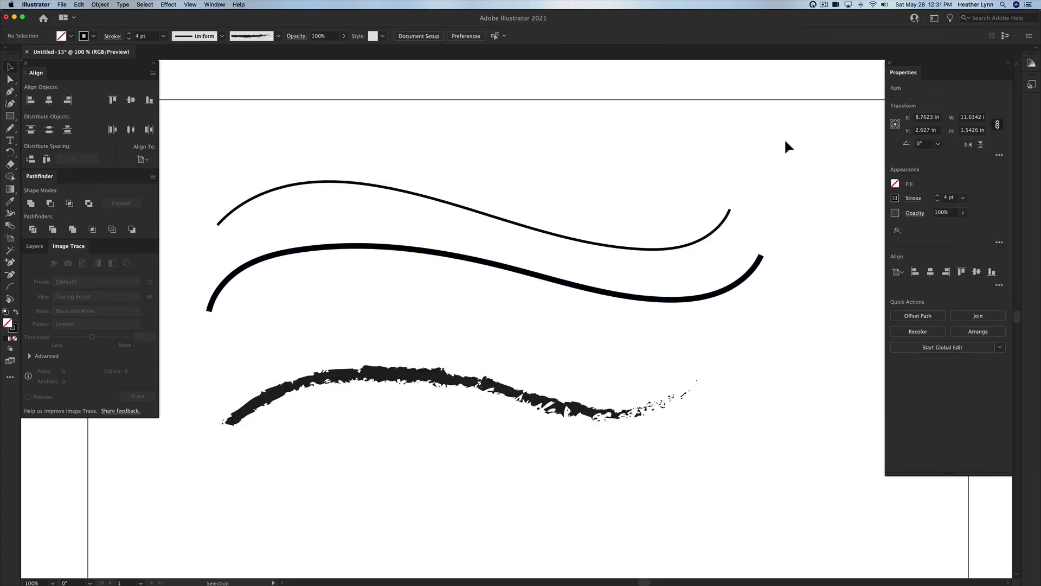
Step: Compare all three curves in Outline and Preview modes with the topmost path selected, deselect it, and view the whole artboard
{"action": "left_click_drag", "start_coordinate": [684, 217], "coordinate": [695, 261]}
{"action": "key", "text": "super+y"}
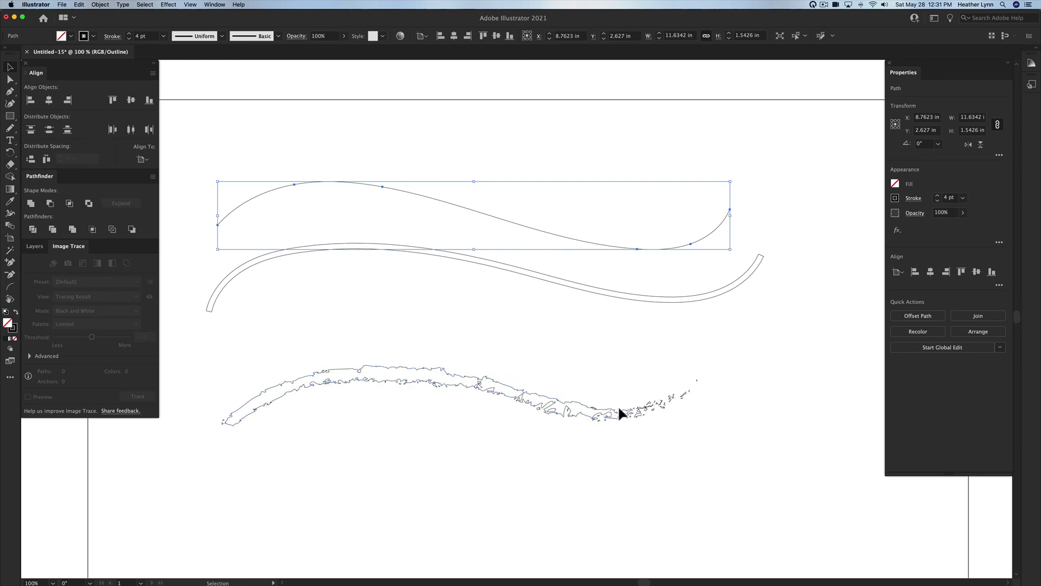
{"action": "key", "text": "super+y"}
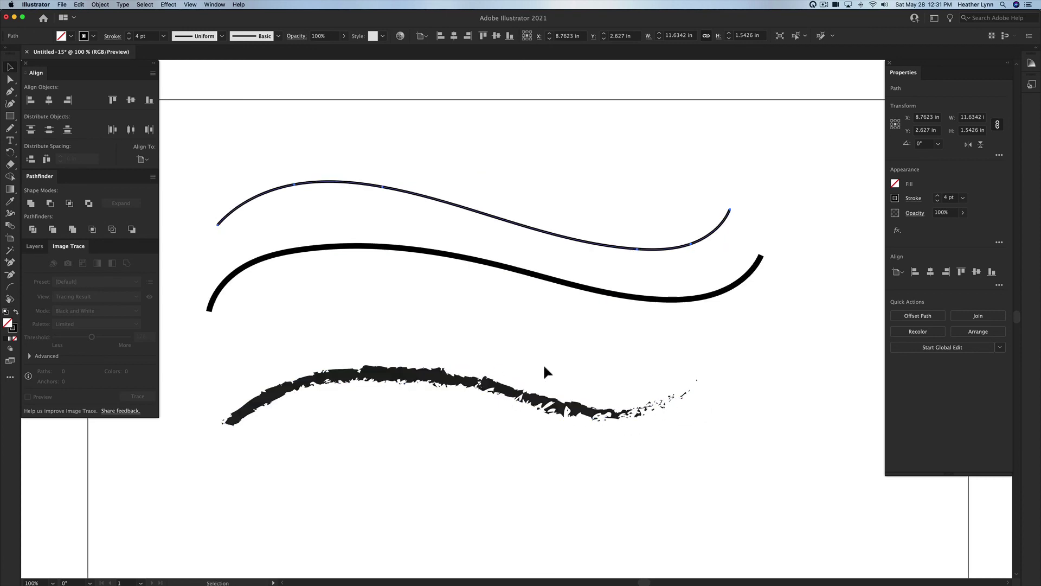
{"action": "left_click", "coordinate": [734, 327]}
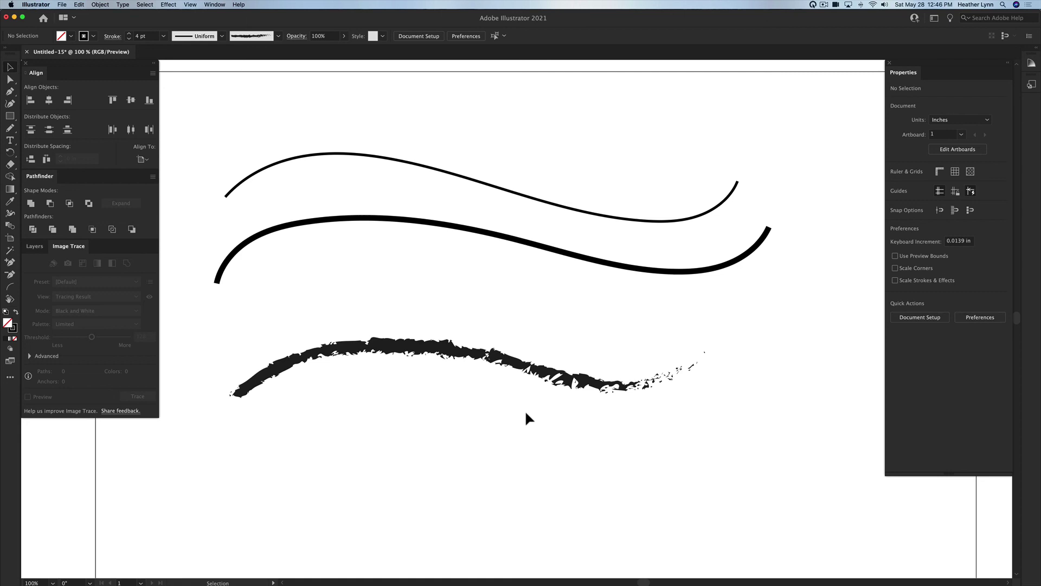
{"action": "key", "text": "super+minus"}
{"action": "scroll", "coordinate": [526, 413], "scroll_direction": "down", "scroll_amount": 3}
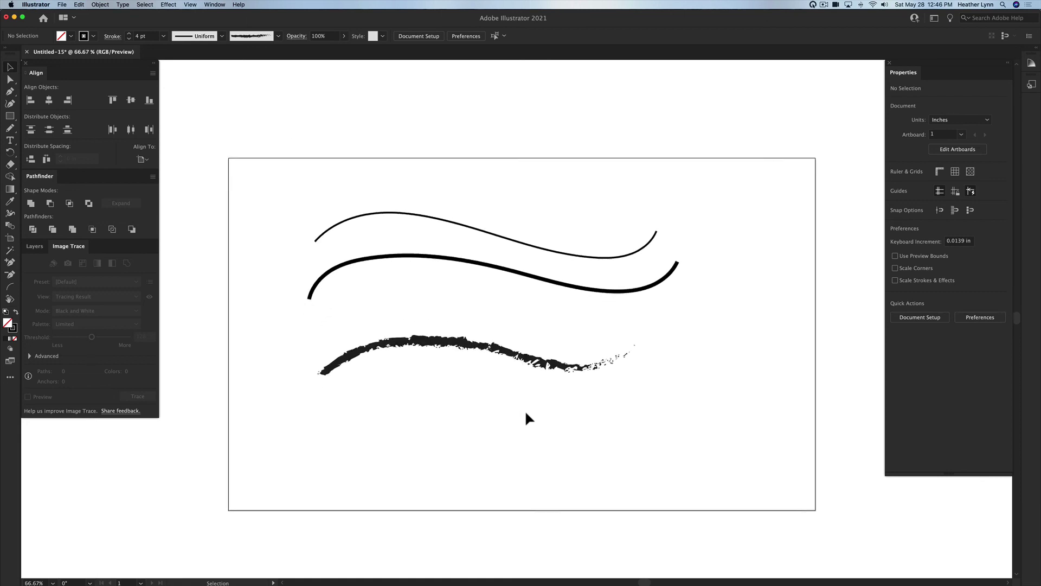
Step: Delete all three curves to clear the artboard
{"action": "scroll", "coordinate": [526, 412], "scroll_direction": "up", "scroll_amount": 1}
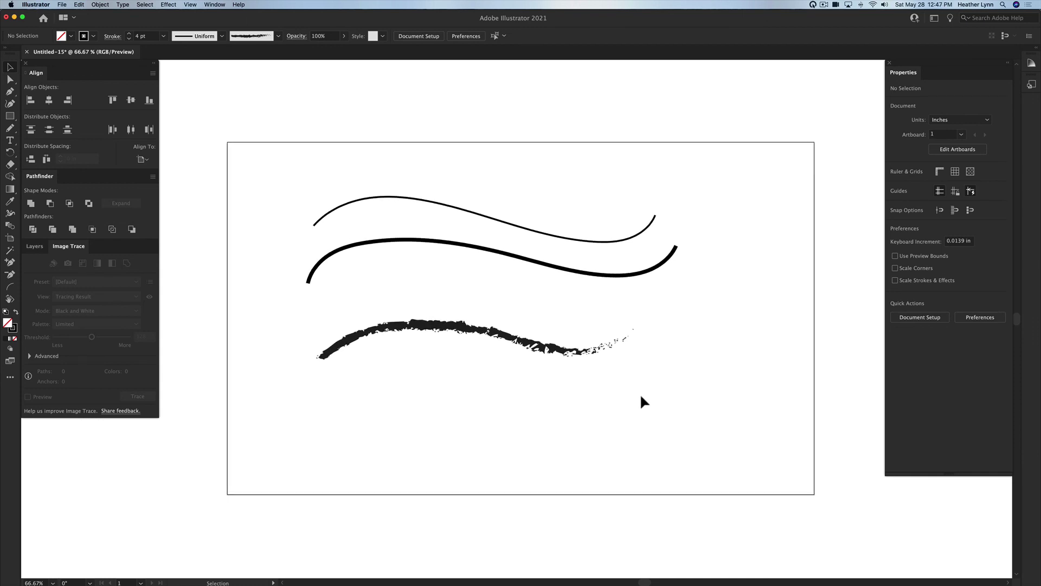
{"action": "left_click_drag", "start_coordinate": [640, 397], "coordinate": [515, 216]}
{"action": "key", "text": "Delete"}
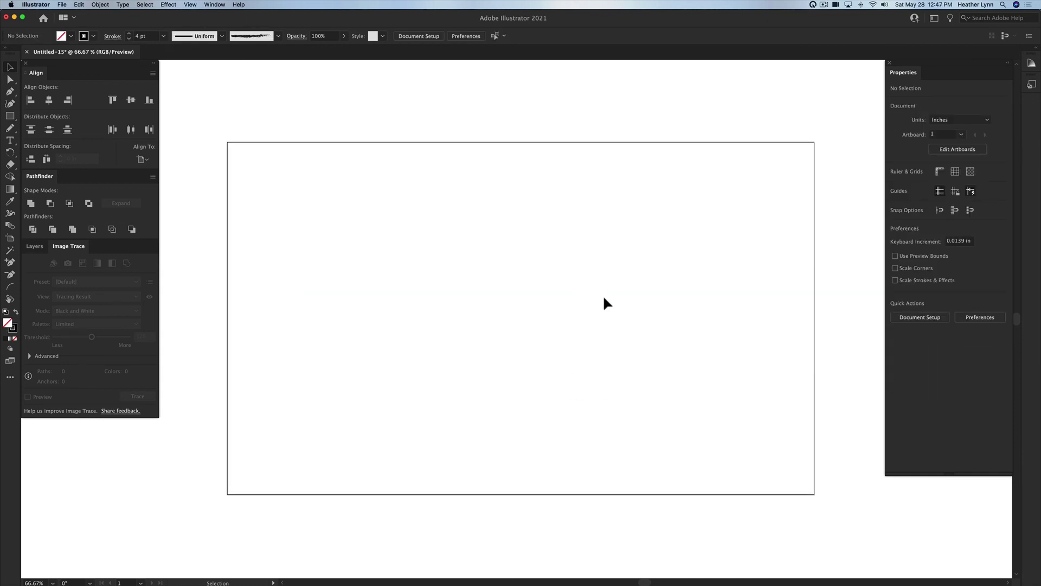
Step: Draw a wavy path about 12.9 in wide and 1.8 in high across the artboard with the Pencil tool, with a 10 pt stroke
{"action": "key", "text": "n"}
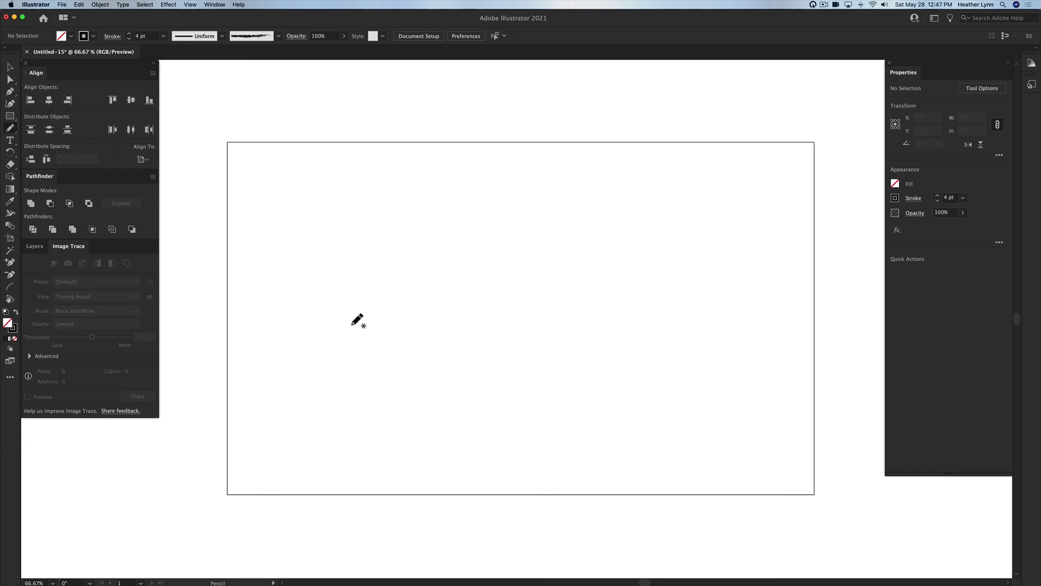
{"action": "mouse_move", "coordinate": [352, 321]}
{"action": "left_mouse_down"}
{"action": "mouse_move", "coordinate": [375, 290]}
{"action": "mouse_move", "coordinate": [418, 277]}
{"action": "mouse_move", "coordinate": [499, 322]}
{"action": "mouse_move", "coordinate": [540, 327]}
{"action": "mouse_move", "coordinate": [626, 276]}
{"action": "mouse_move", "coordinate": [677, 294]}
{"action": "mouse_move", "coordinate": [731, 286]}
{"action": "left_mouse_up"}
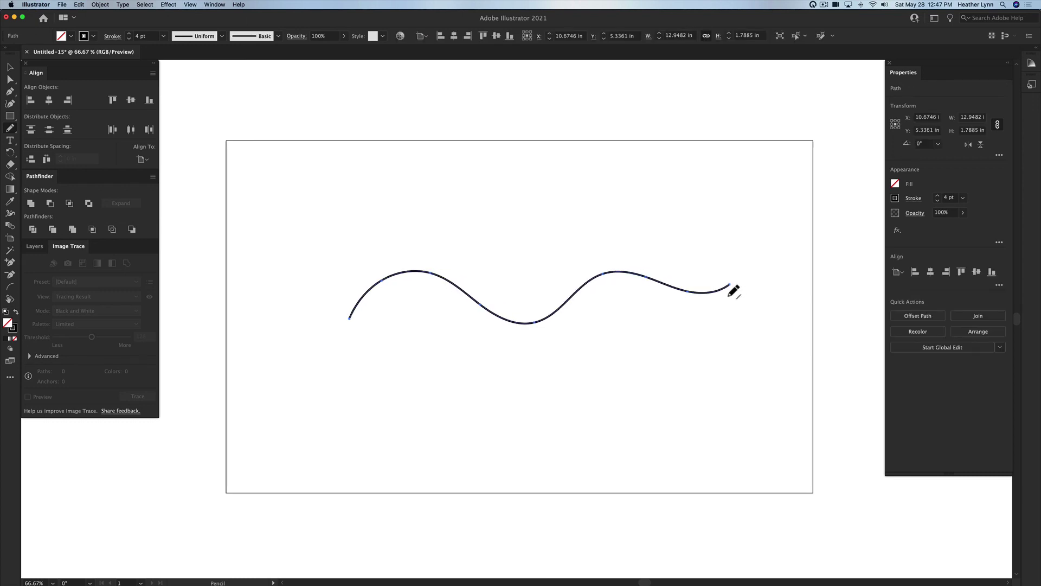
{"action": "left_click", "coordinate": [963, 197]}
{"action": "left_click", "coordinate": [978, 342]}
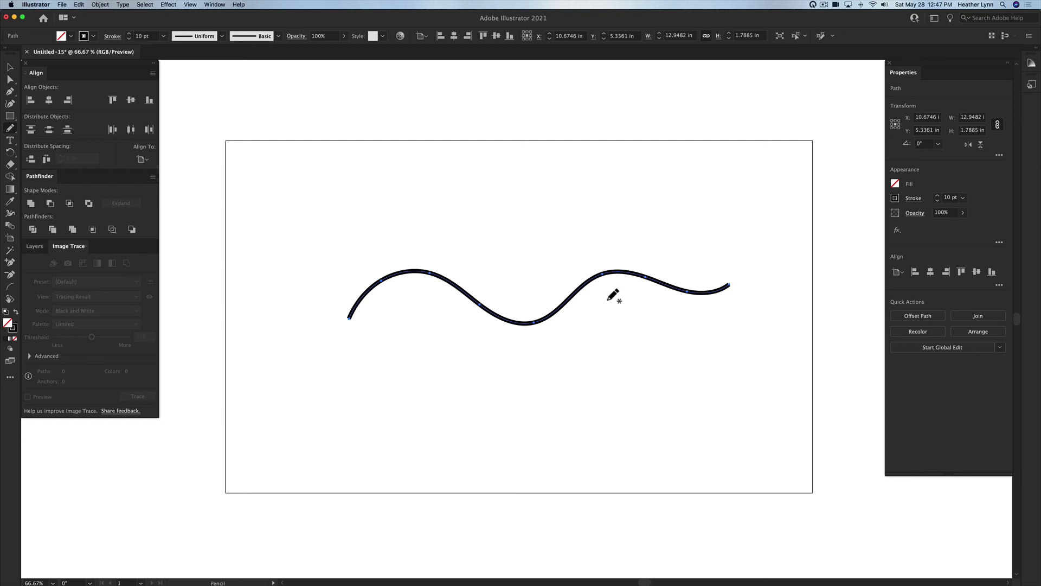
Step: Try a 0.25 pt stroke on the wavy path, view it deselected, and undo the stroke change
{"action": "left_click", "coordinate": [963, 198]}
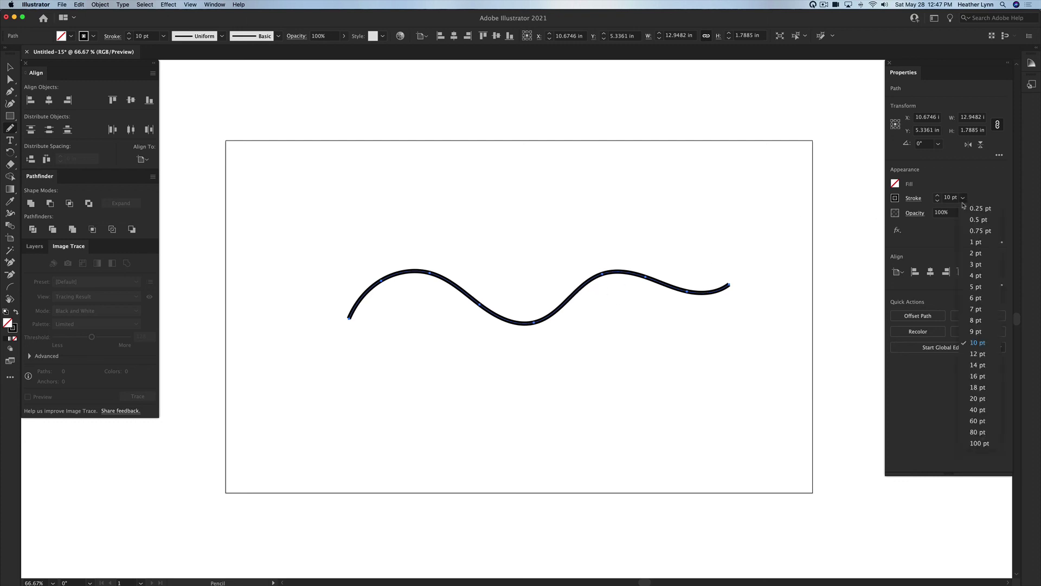
{"action": "left_click", "coordinate": [970, 215]}
{"action": "key", "text": "v"}
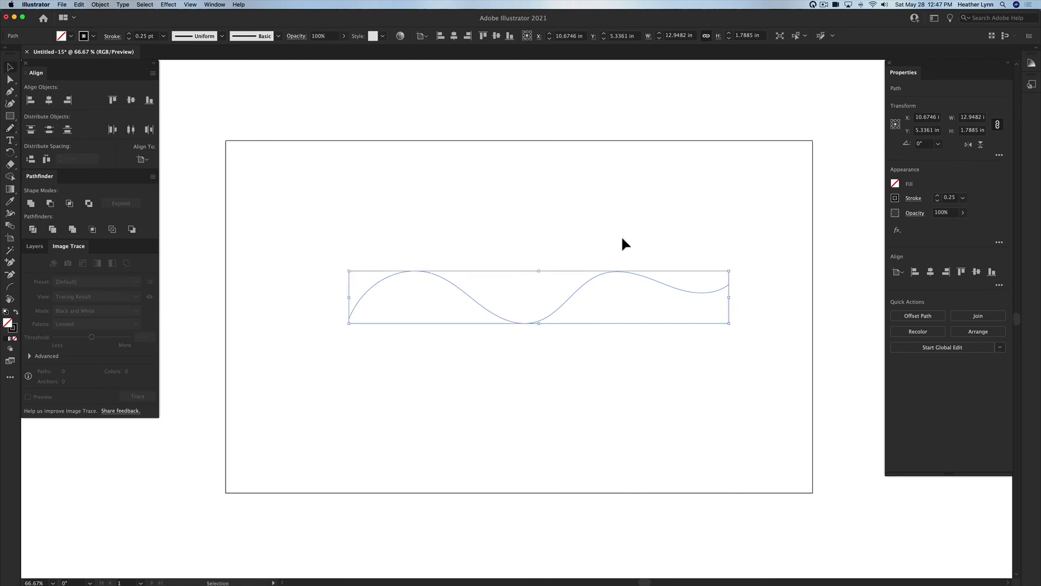
{"action": "left_click", "coordinate": [626, 245]}
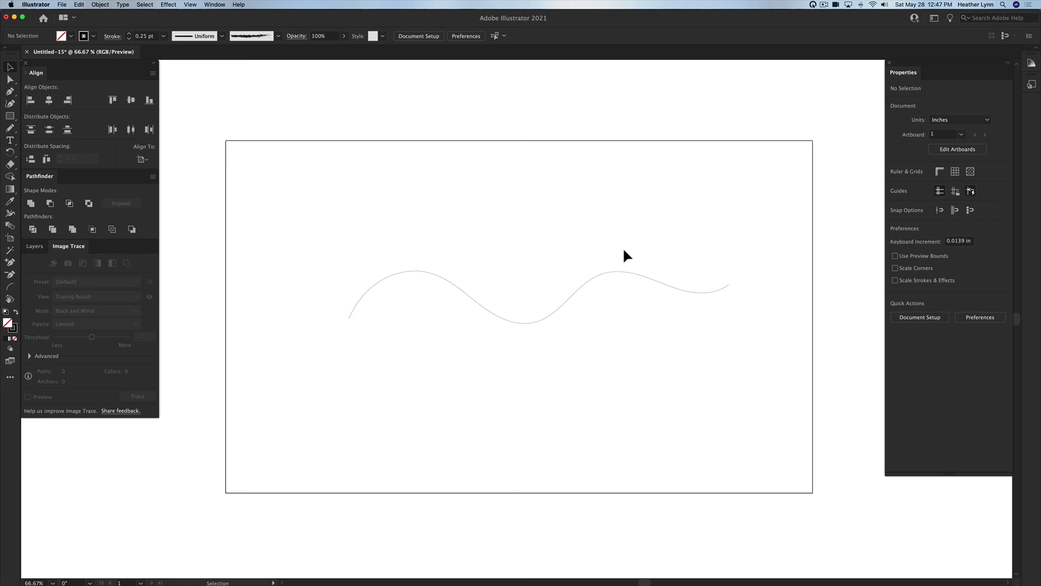
{"action": "key", "text": "super+z"}
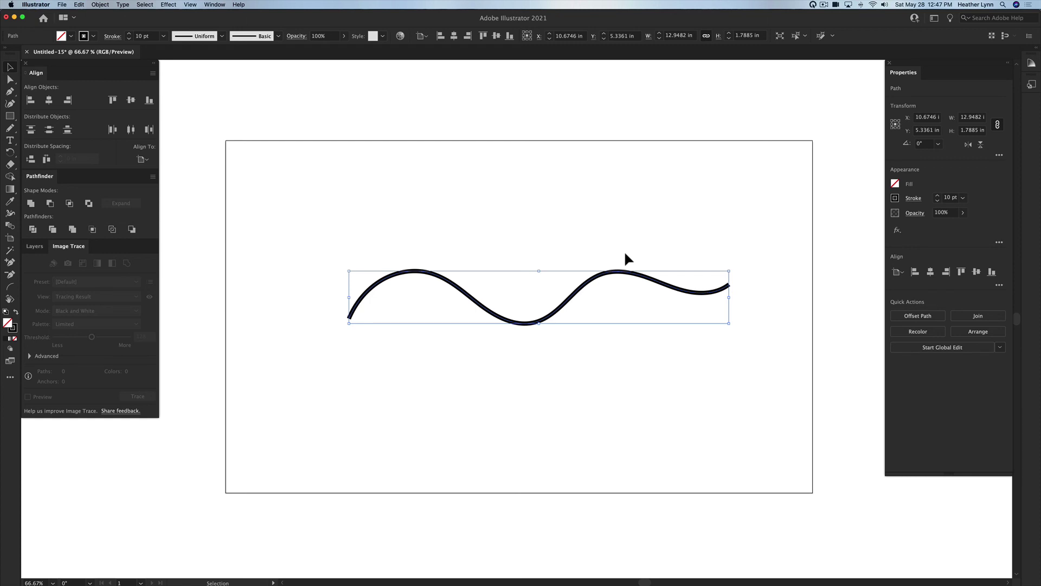
Step: Check the wavy path in Outline mode, return to Preview, and expand its stroke into a filled shape
{"action": "key", "text": "super+y"}
{"action": "key", "text": "super+y"}
{"action": "left_click", "coordinate": [105, 5]}
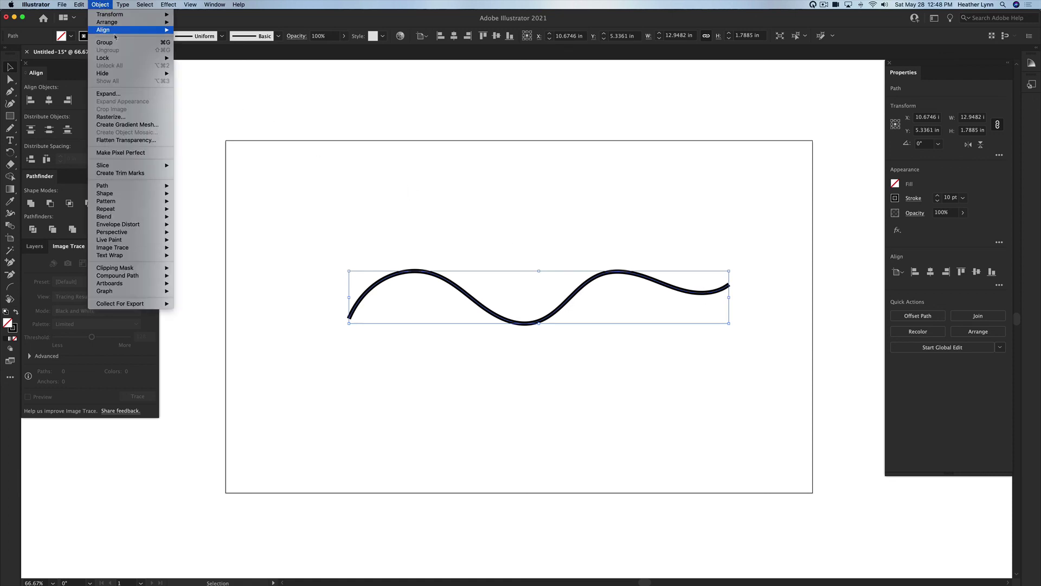
{"action": "left_click", "coordinate": [128, 94]}
{"action": "left_click", "coordinate": [548, 227]}
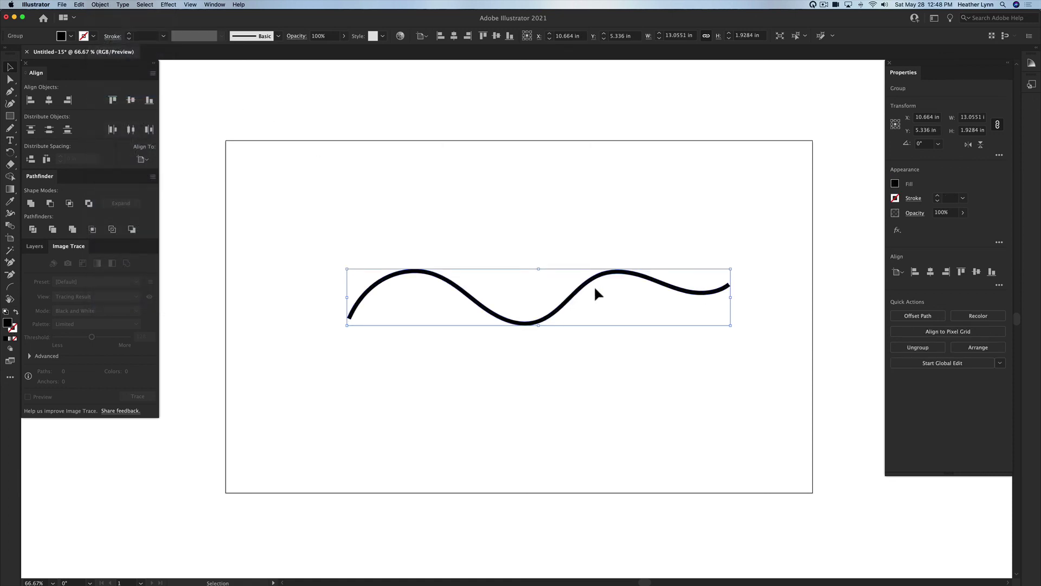
Step: Examine the expanded wave's outline in Outline mode while deselected, return to Preview, and reselect the shape
{"action": "key", "text": "super+y"}
{"action": "left_click", "coordinate": [640, 356]}
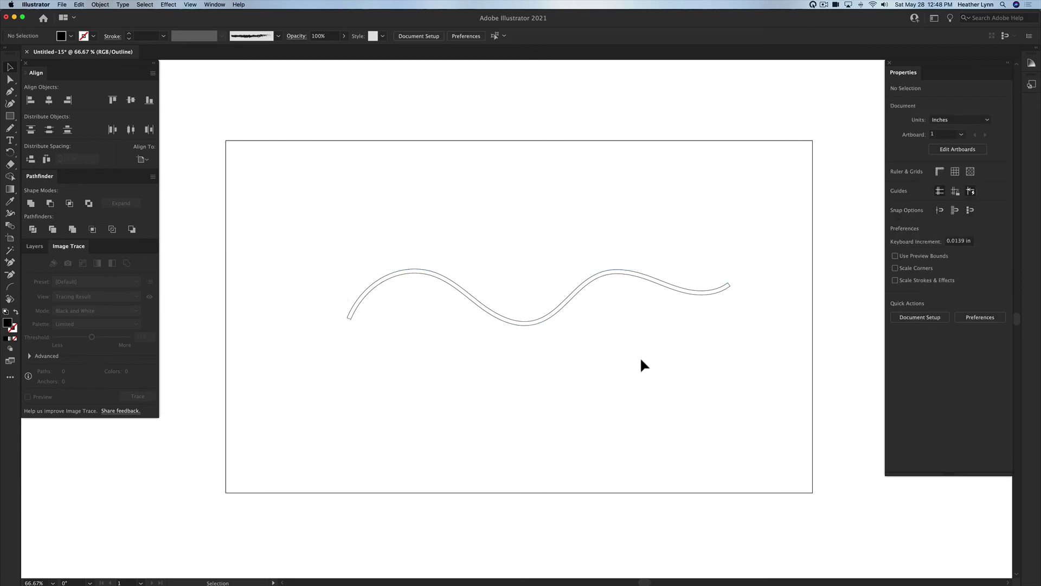
{"action": "key", "text": "super+y"}
{"action": "mouse_move", "coordinate": [625, 331]}
{"action": "left_mouse_down"}
{"action": "mouse_move", "coordinate": [564, 253]}
{"action": "mouse_move", "coordinate": [574, 269]}
{"action": "left_mouse_up"}
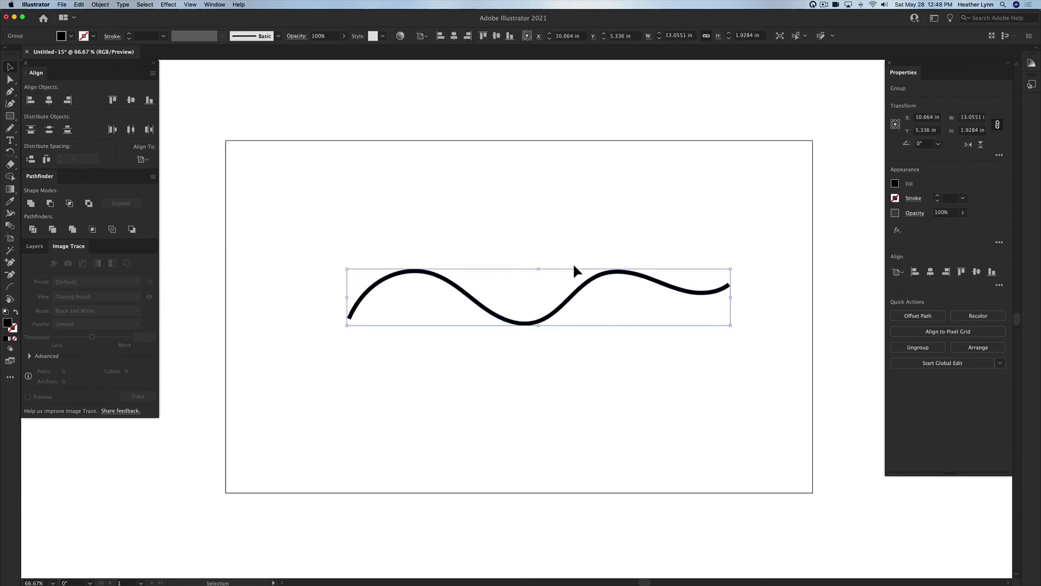